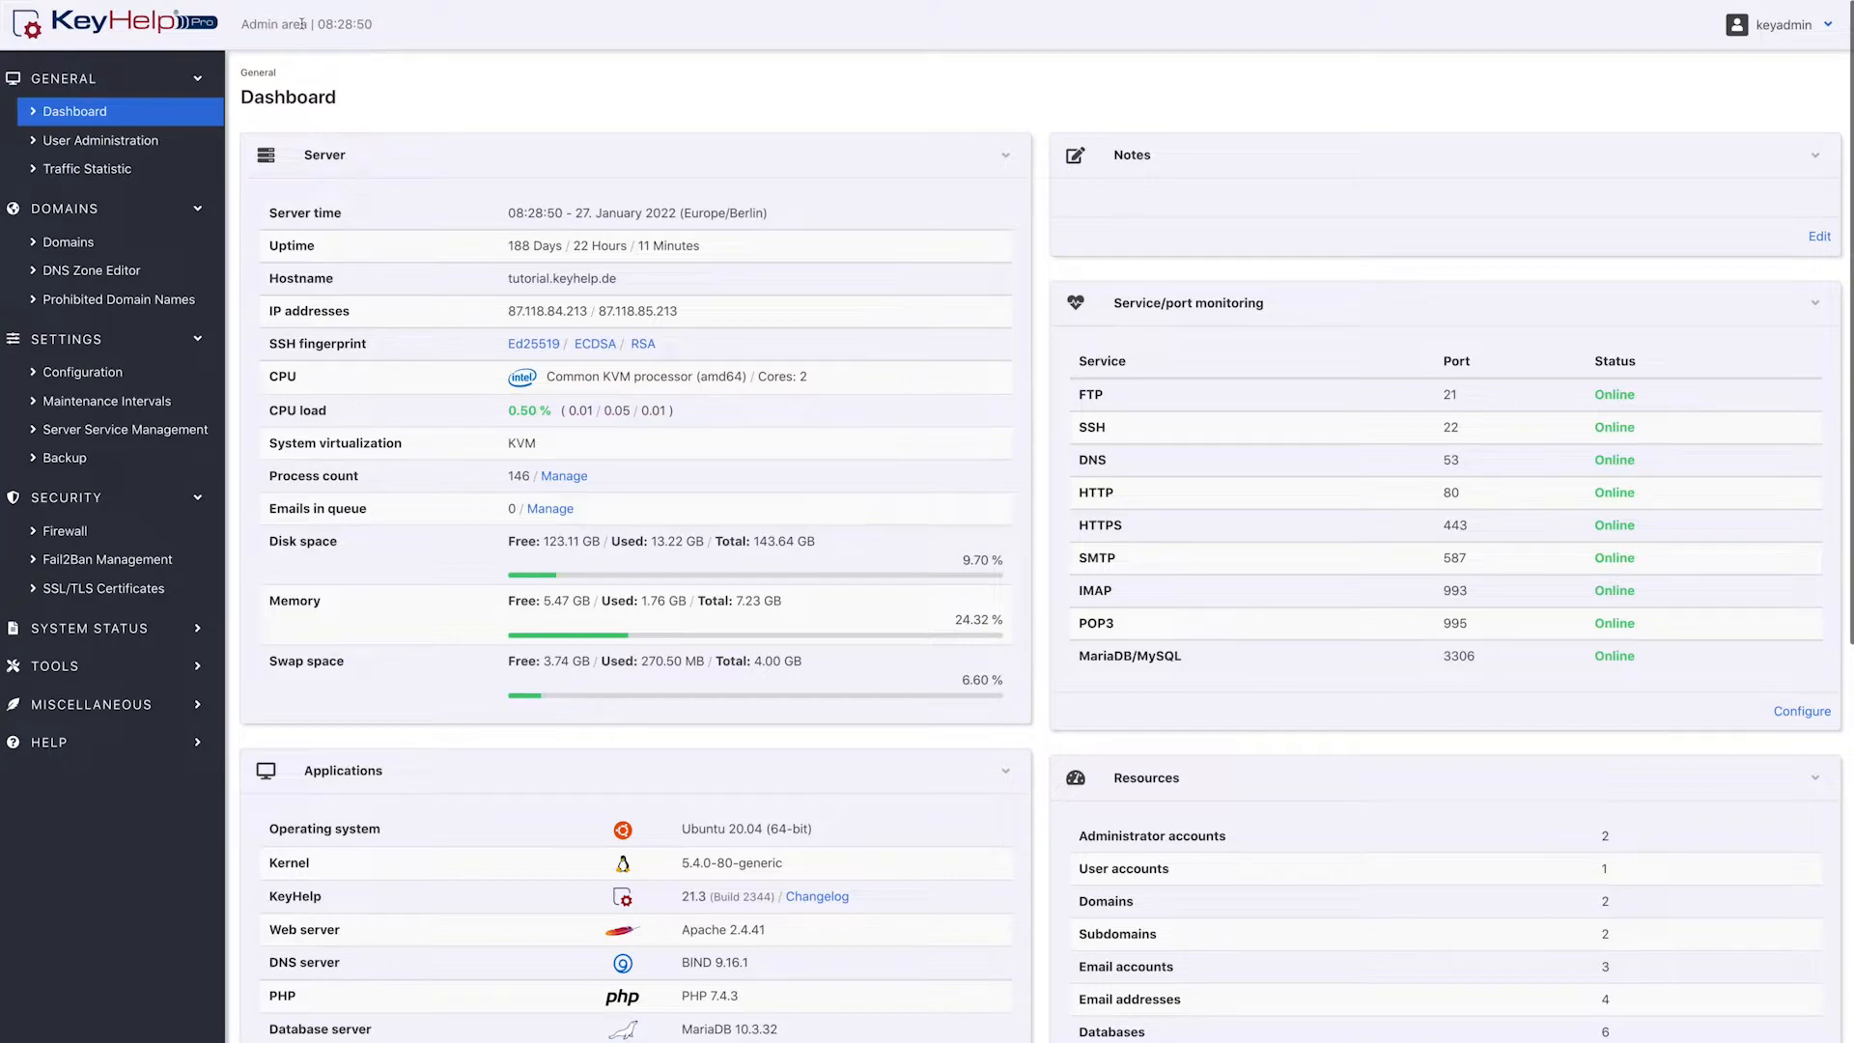
Step: Open the user tutorialbenutzer for editing and review its resources and permissions, including the Certificate management permission
{"action": "left_click", "coordinate": [179, 141]}
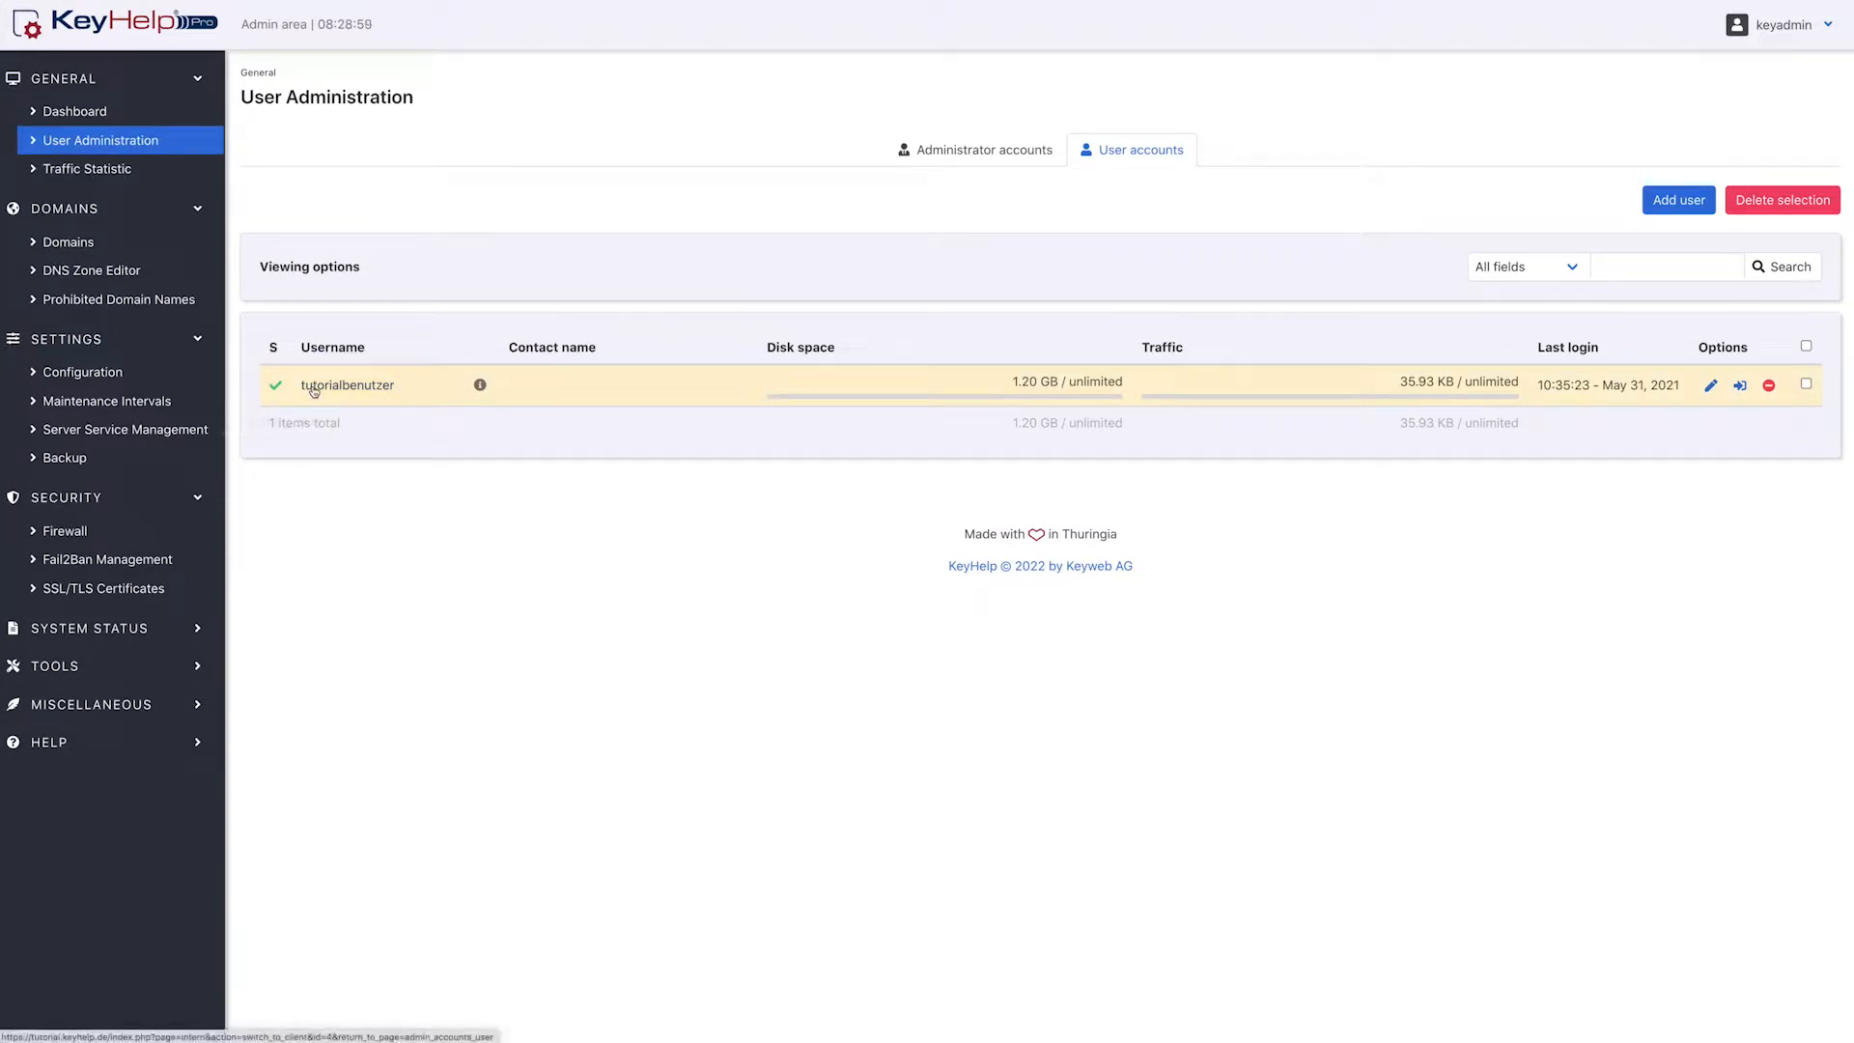
{"action": "left_click", "coordinate": [1716, 386]}
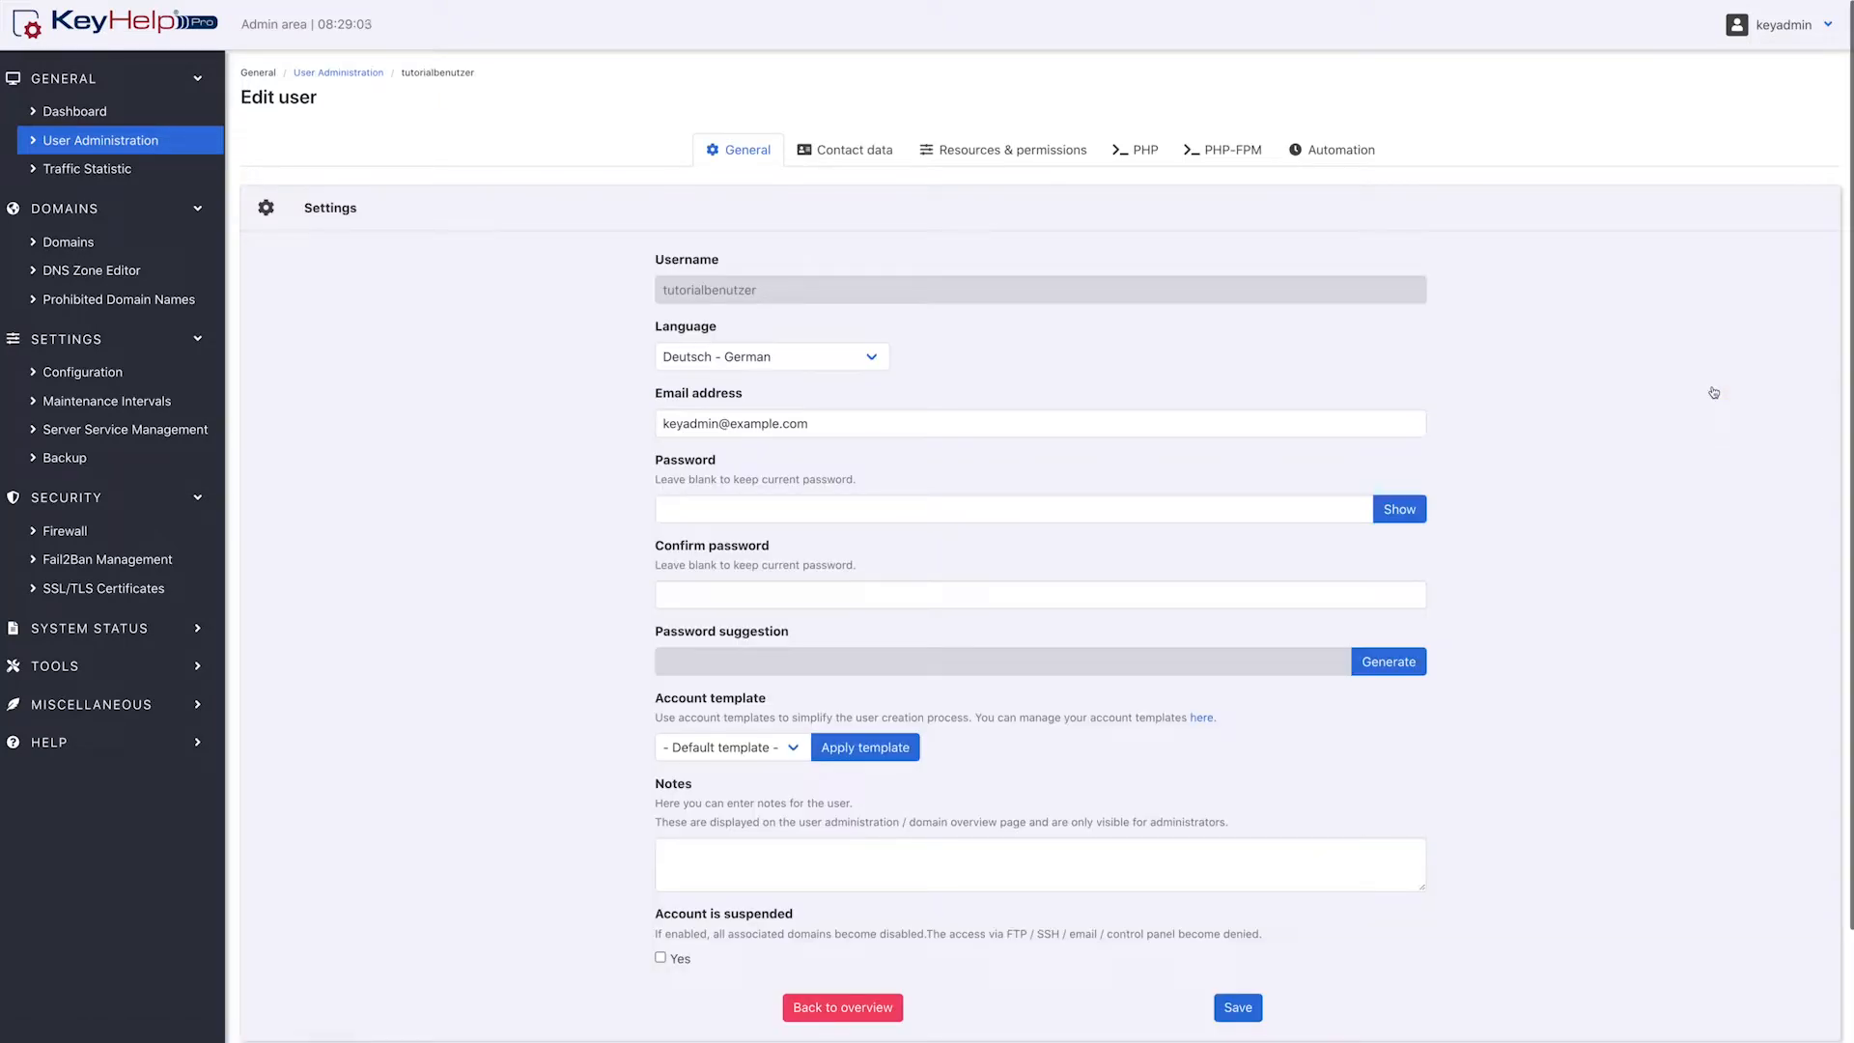
{"action": "left_click", "coordinate": [1010, 152]}
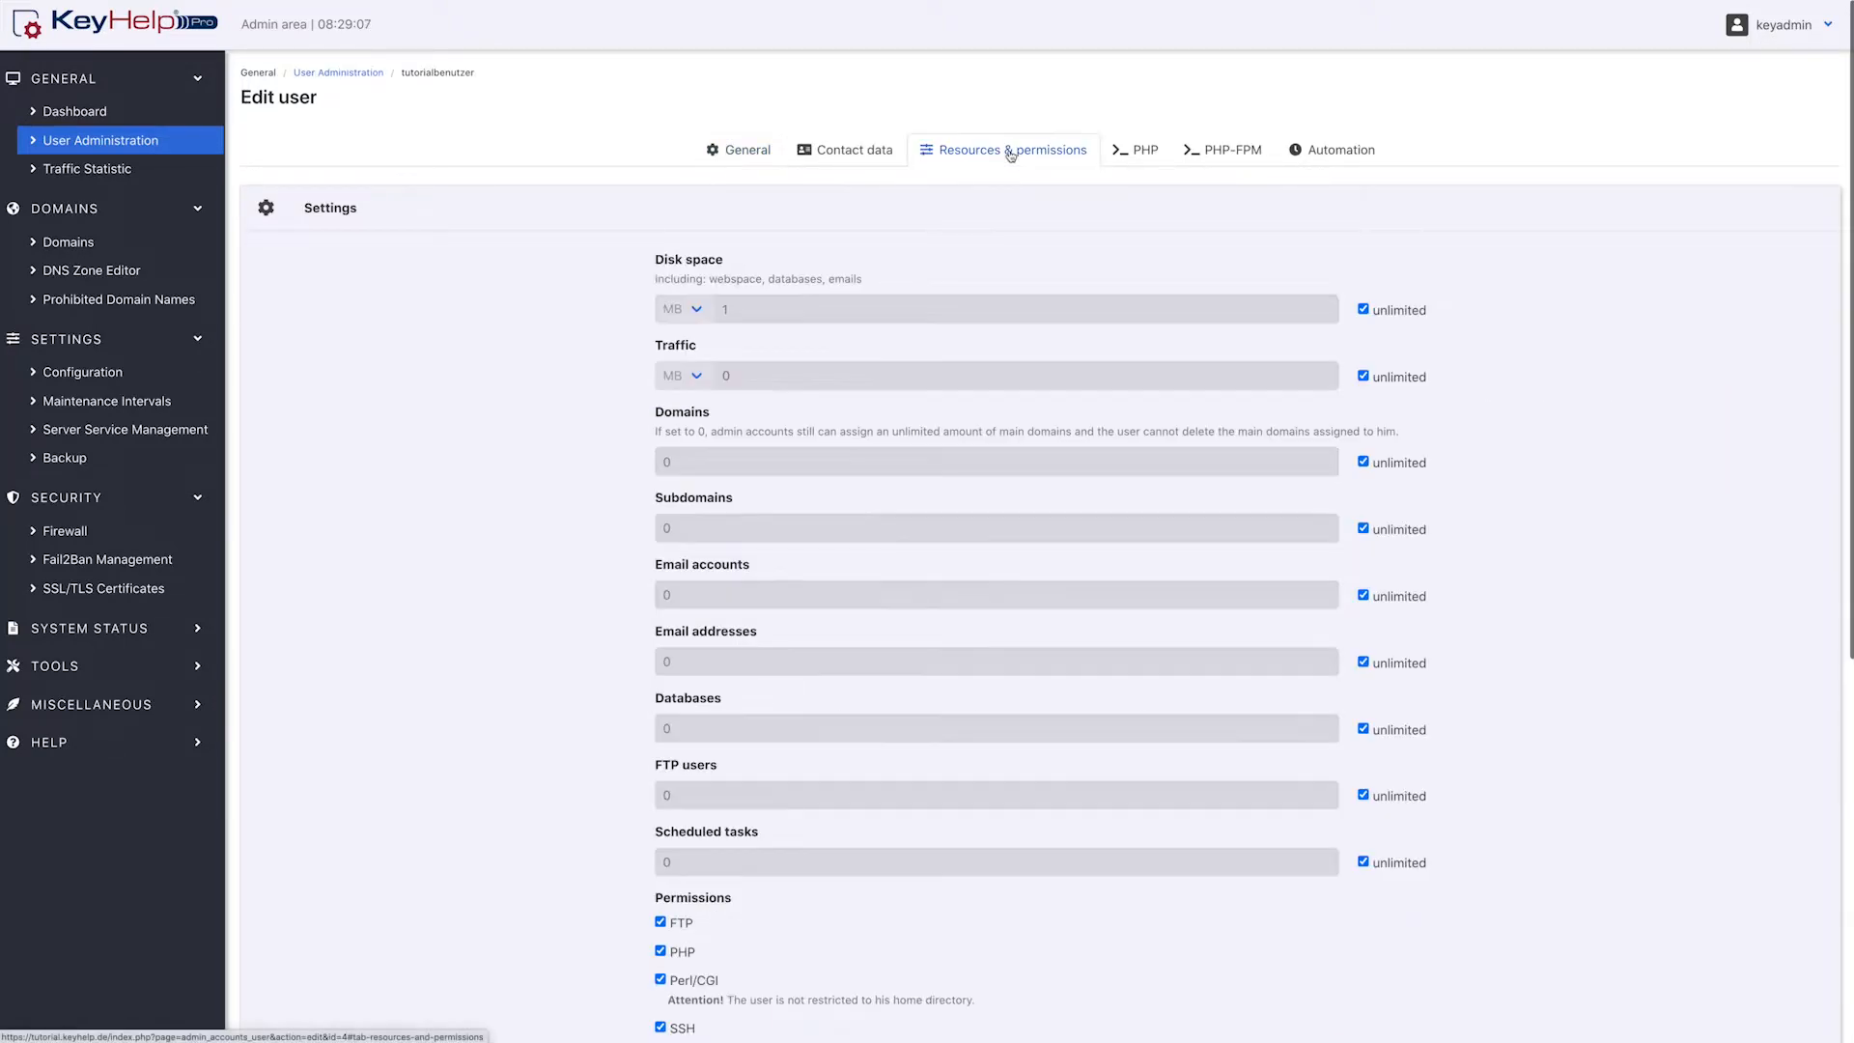
{"action": "scroll", "coordinate": [1010, 154], "scroll_direction": "down", "scroll_amount": 6}
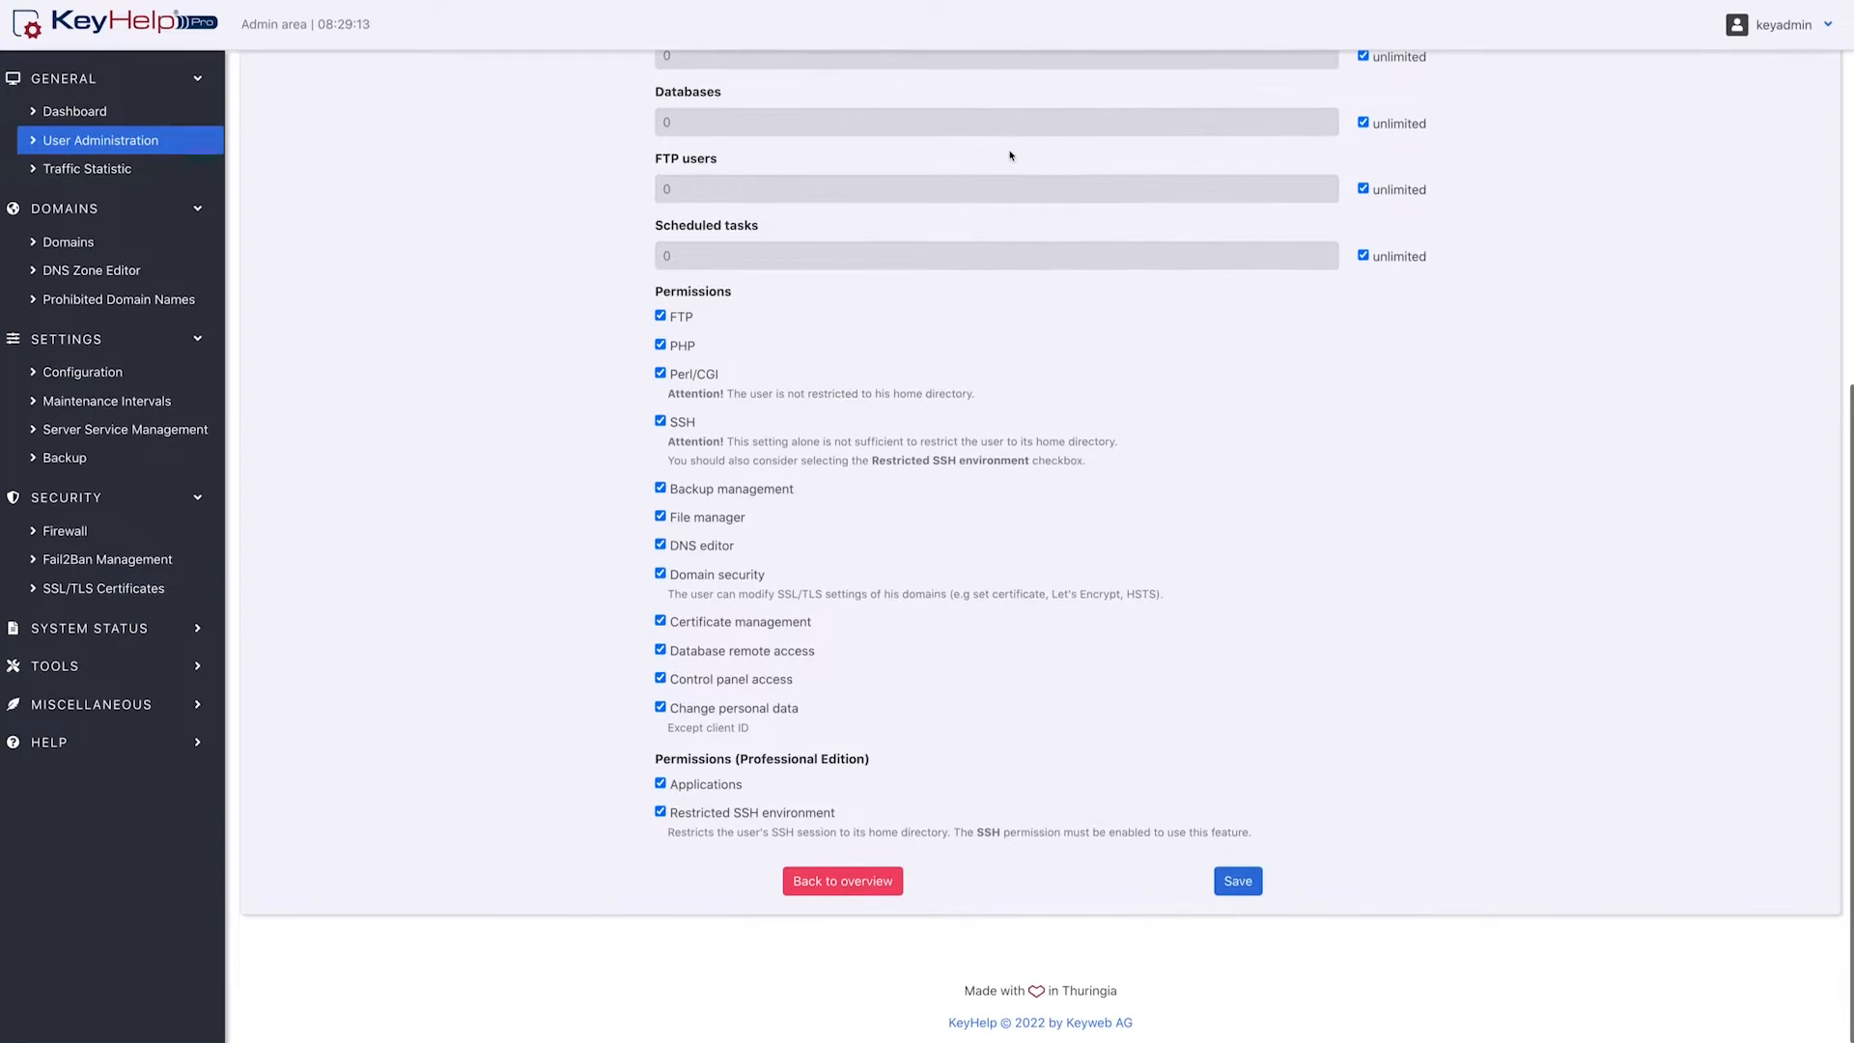
{"action": "left_click", "coordinate": [717, 630]}
{"action": "left_click", "coordinate": [717, 629]}
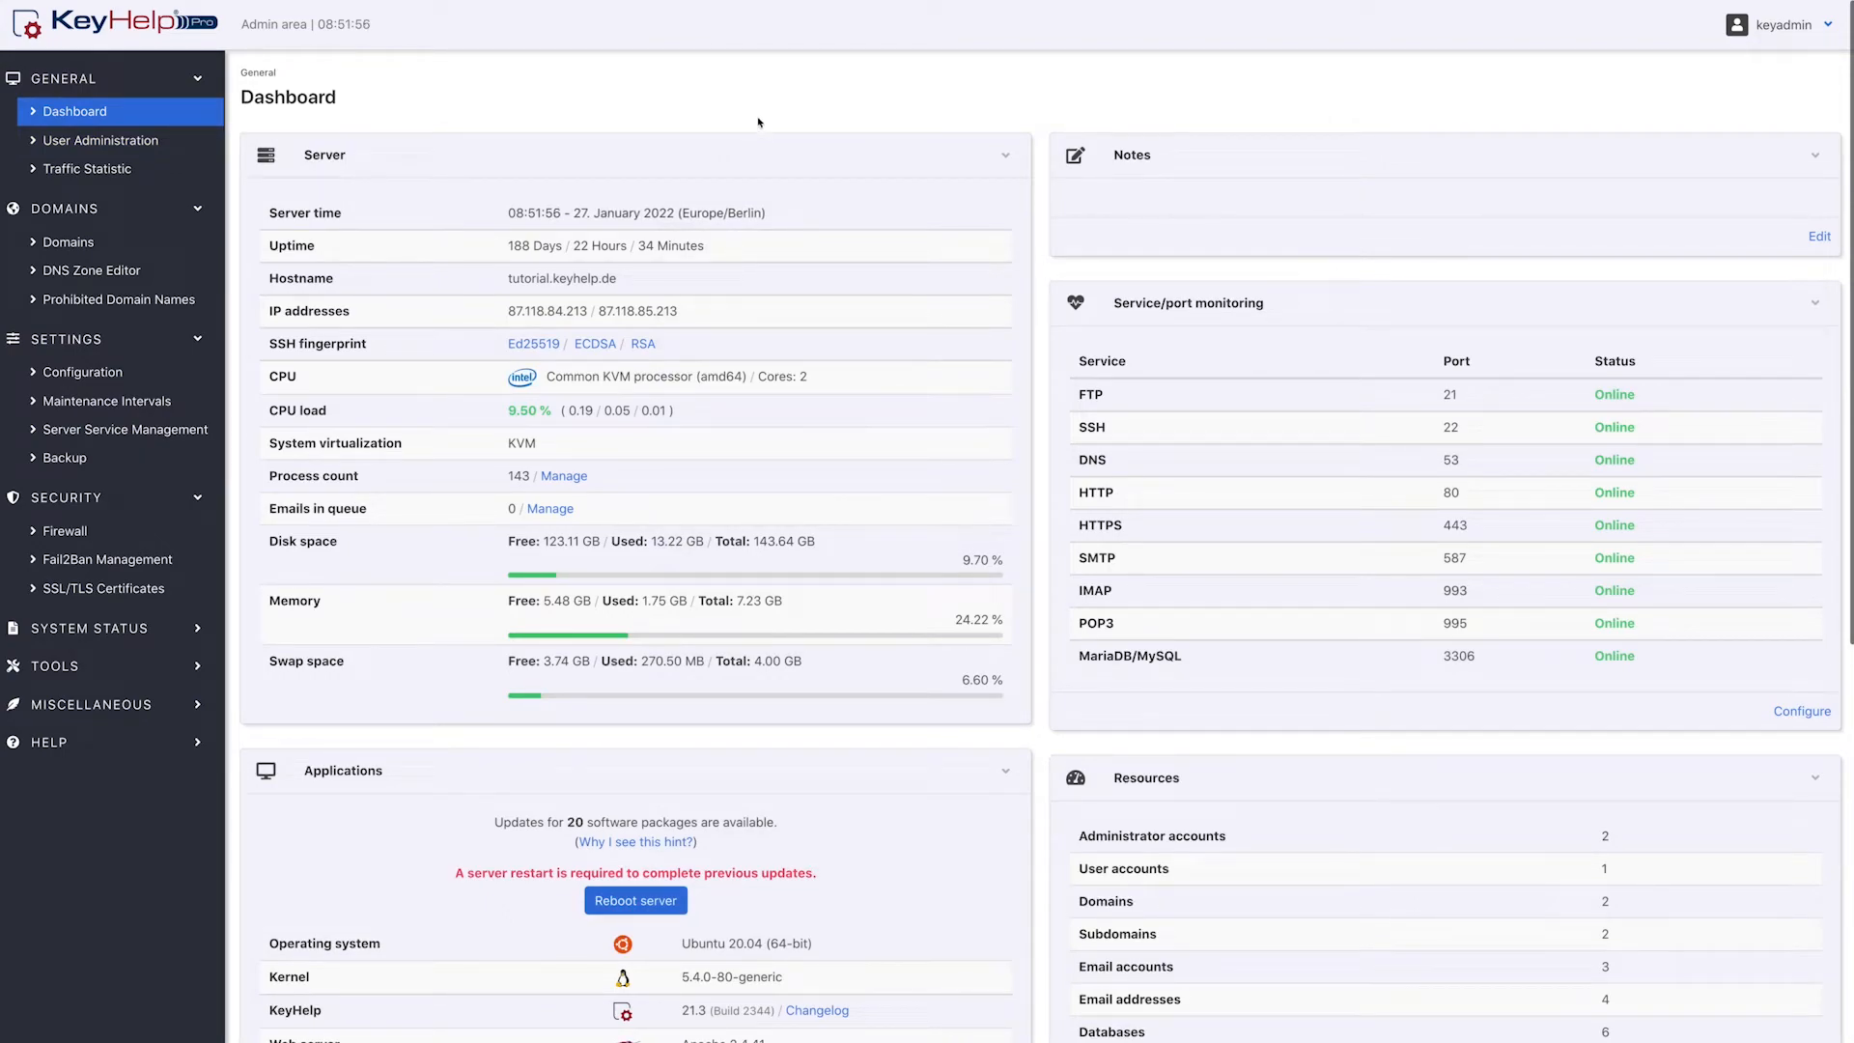
Step: Open the SSL/TLS certificates overview and inspect the Tutorial certificate's validity status and the certificate components of Tutorial and default
{"action": "left_click", "coordinate": [173, 590]}
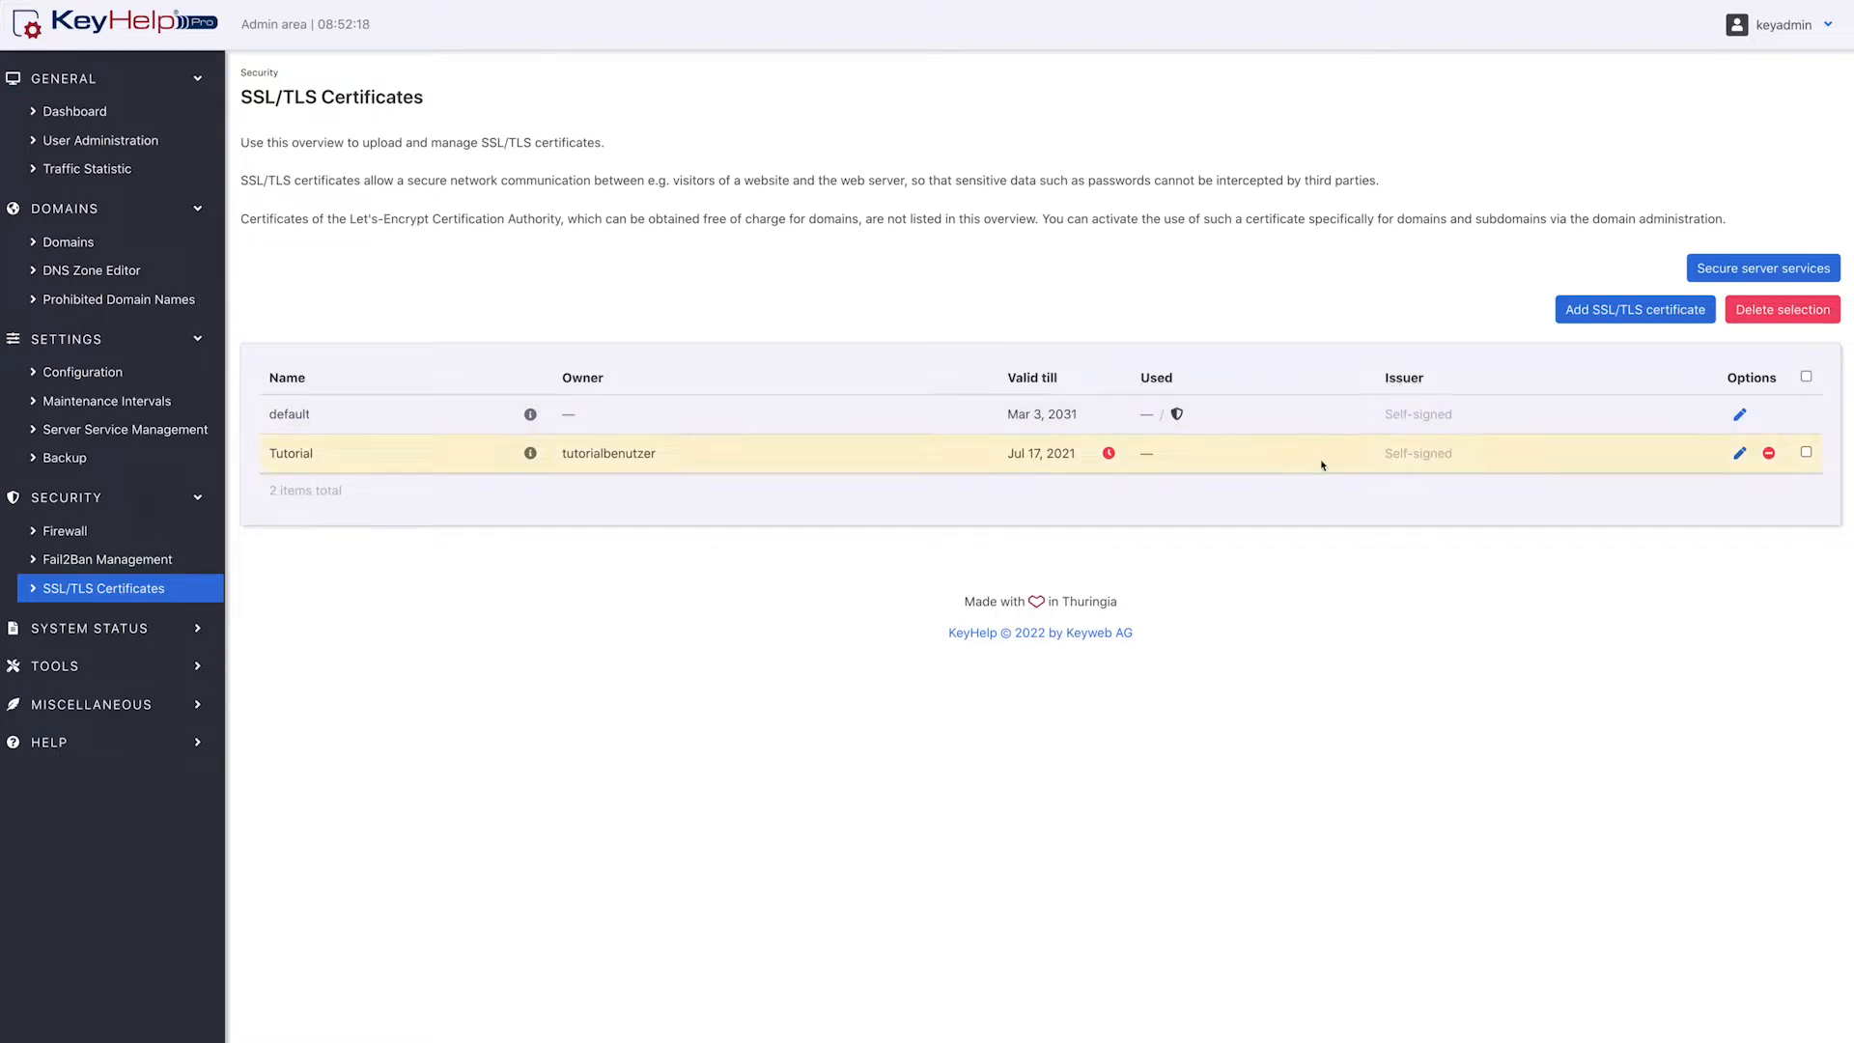
{"action": "mouse_move", "coordinate": [1106, 458]}
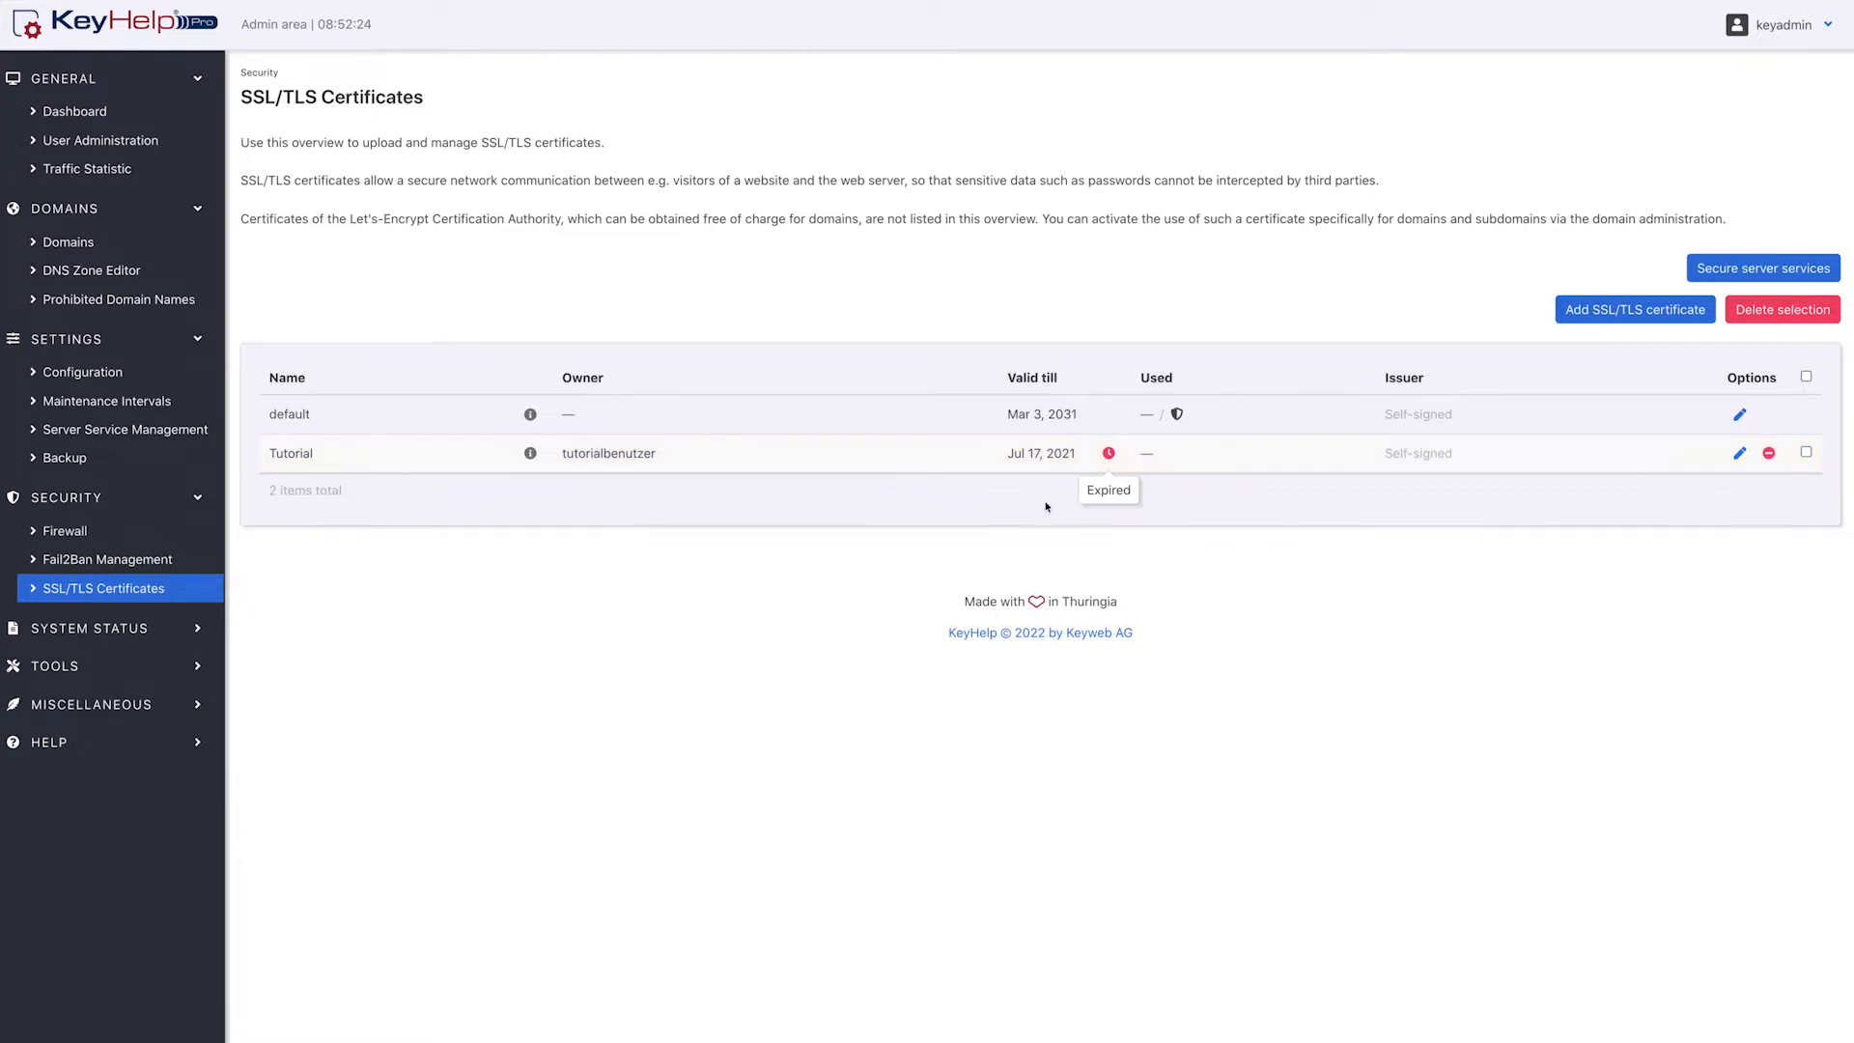
{"action": "mouse_move", "coordinate": [533, 455]}
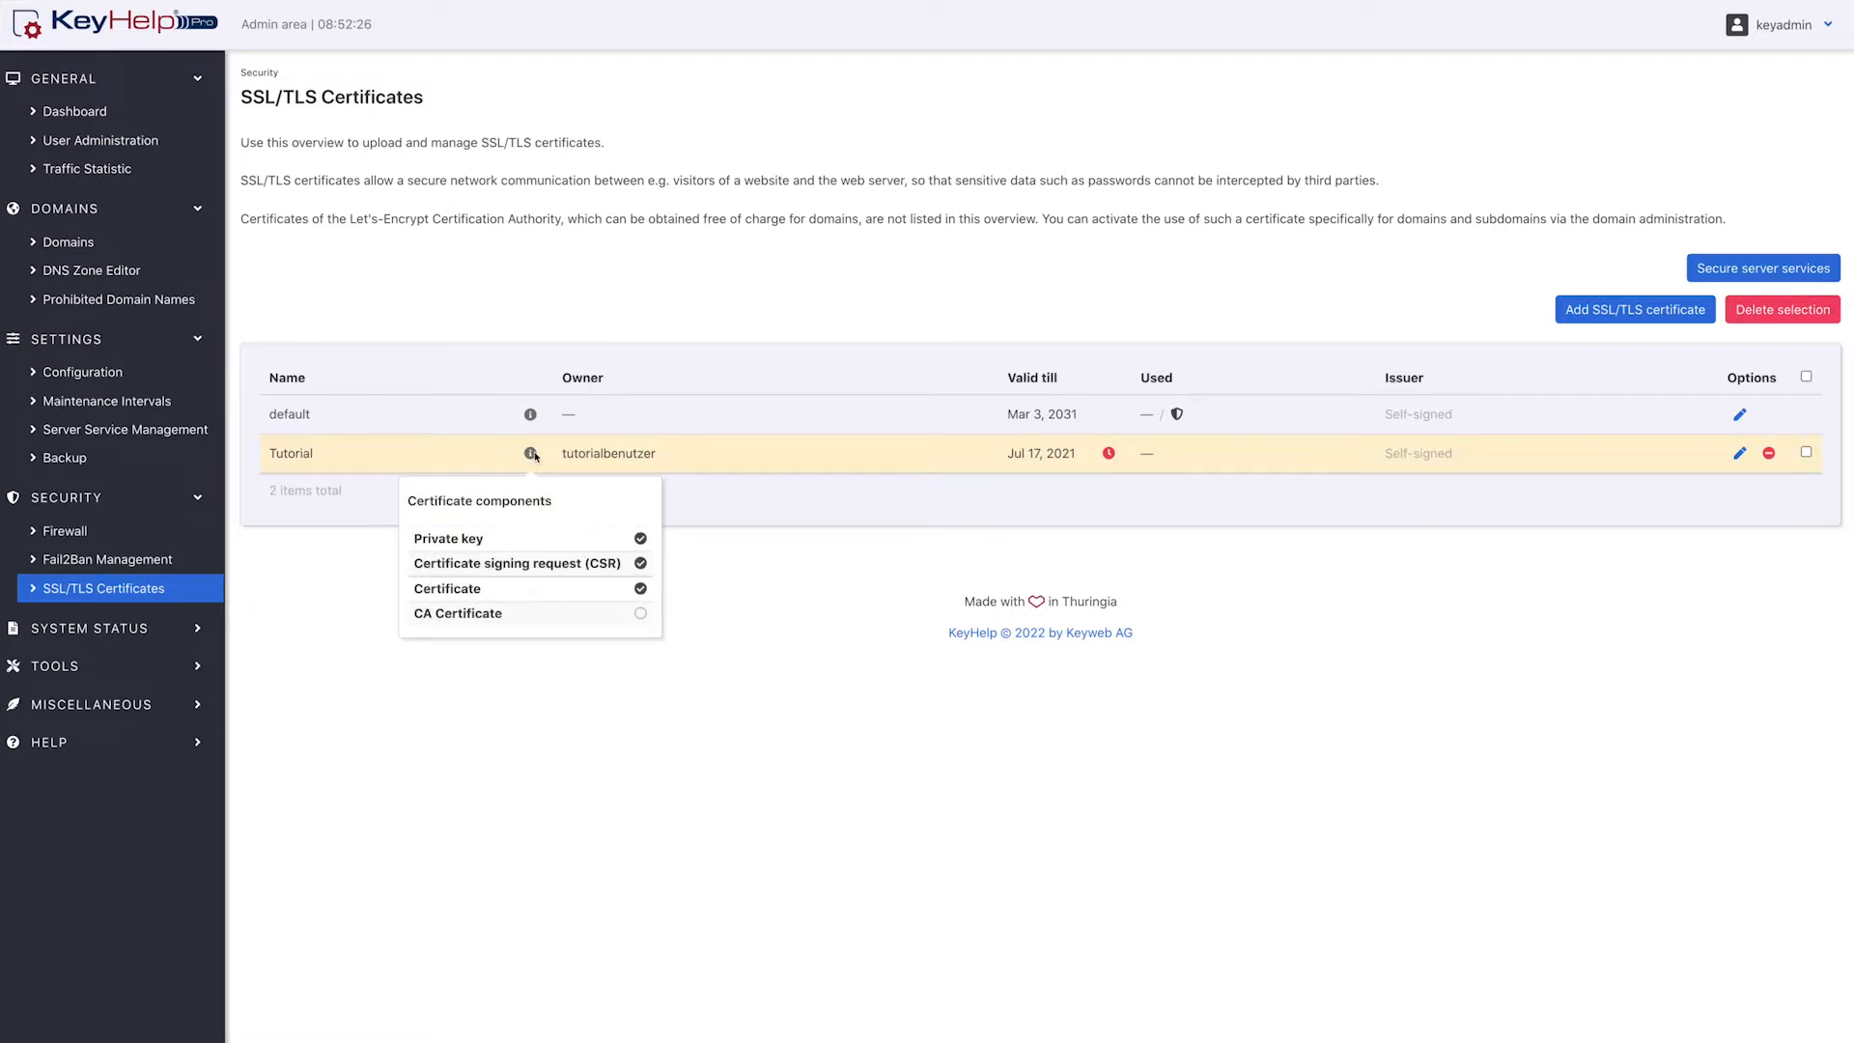
{"action": "mouse_move", "coordinate": [534, 420]}
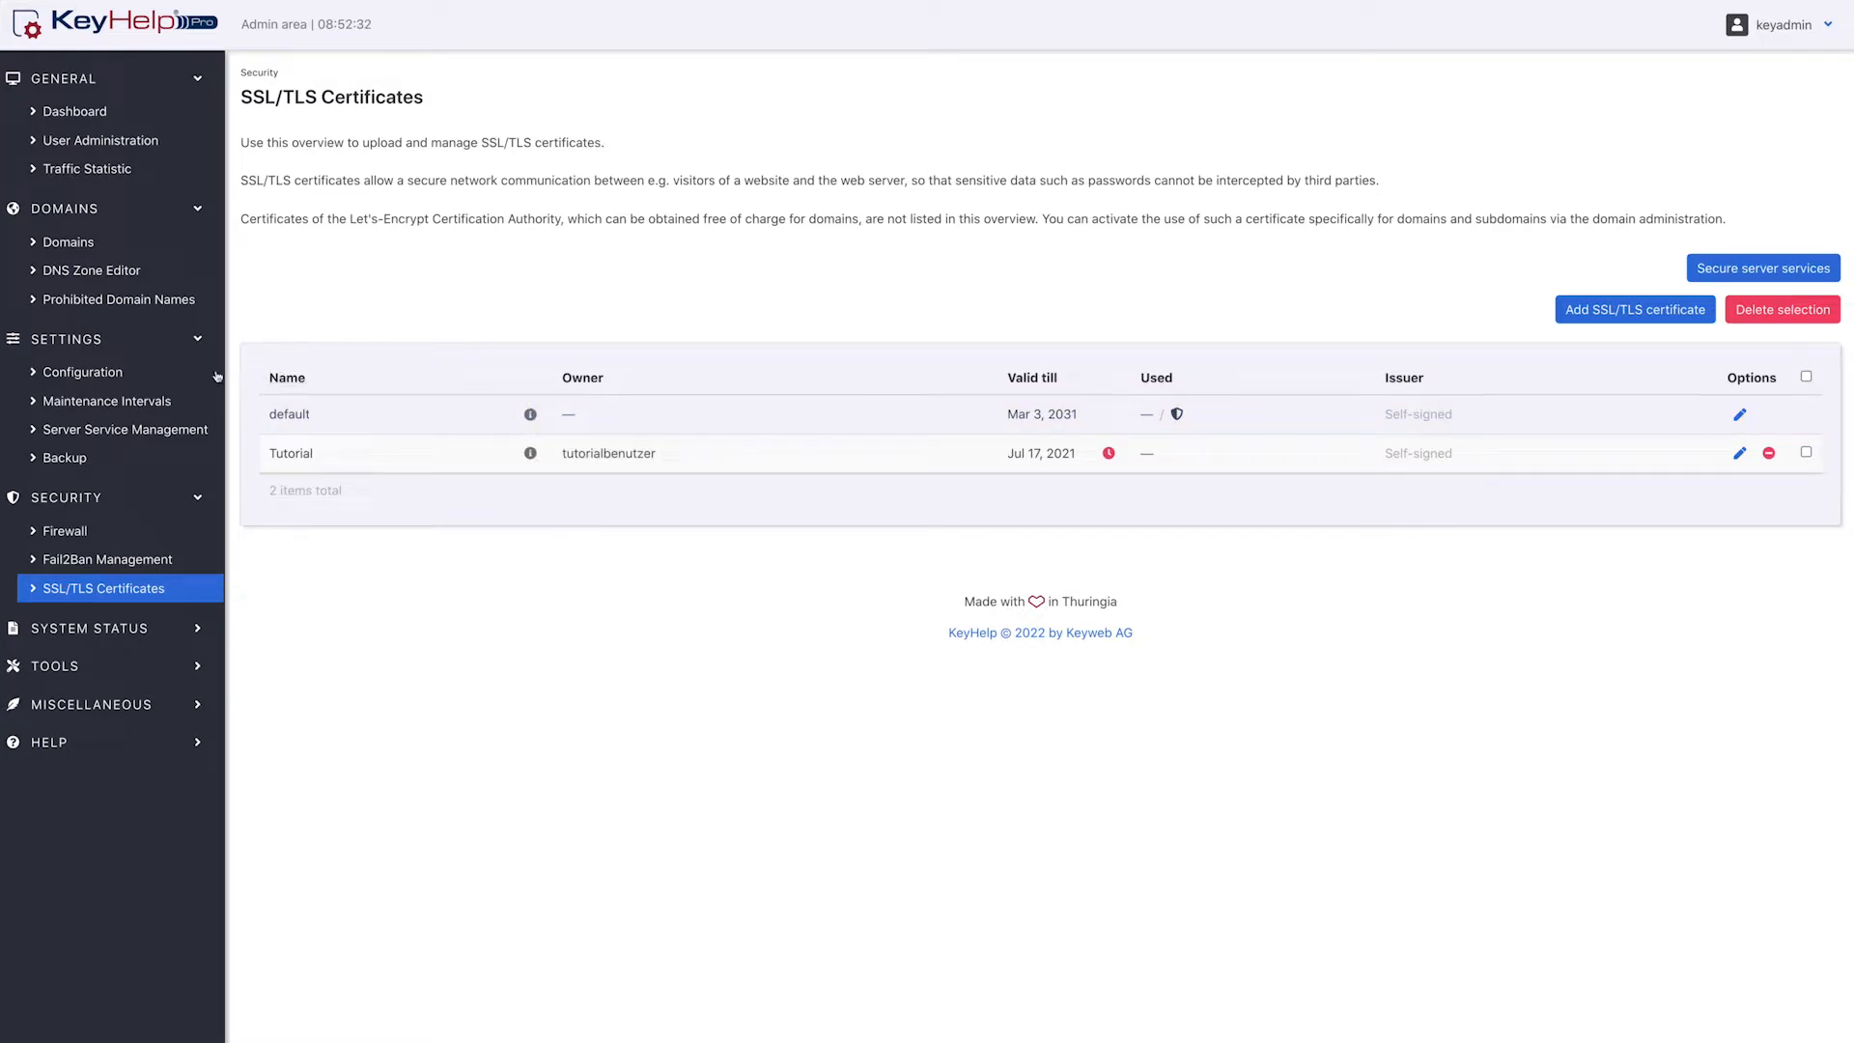
Step: In the SSL/TLS certificate configuration, choose 14 Days for the expiration notification and administrator accounts as notification recipients
{"action": "left_click", "coordinate": [186, 374]}
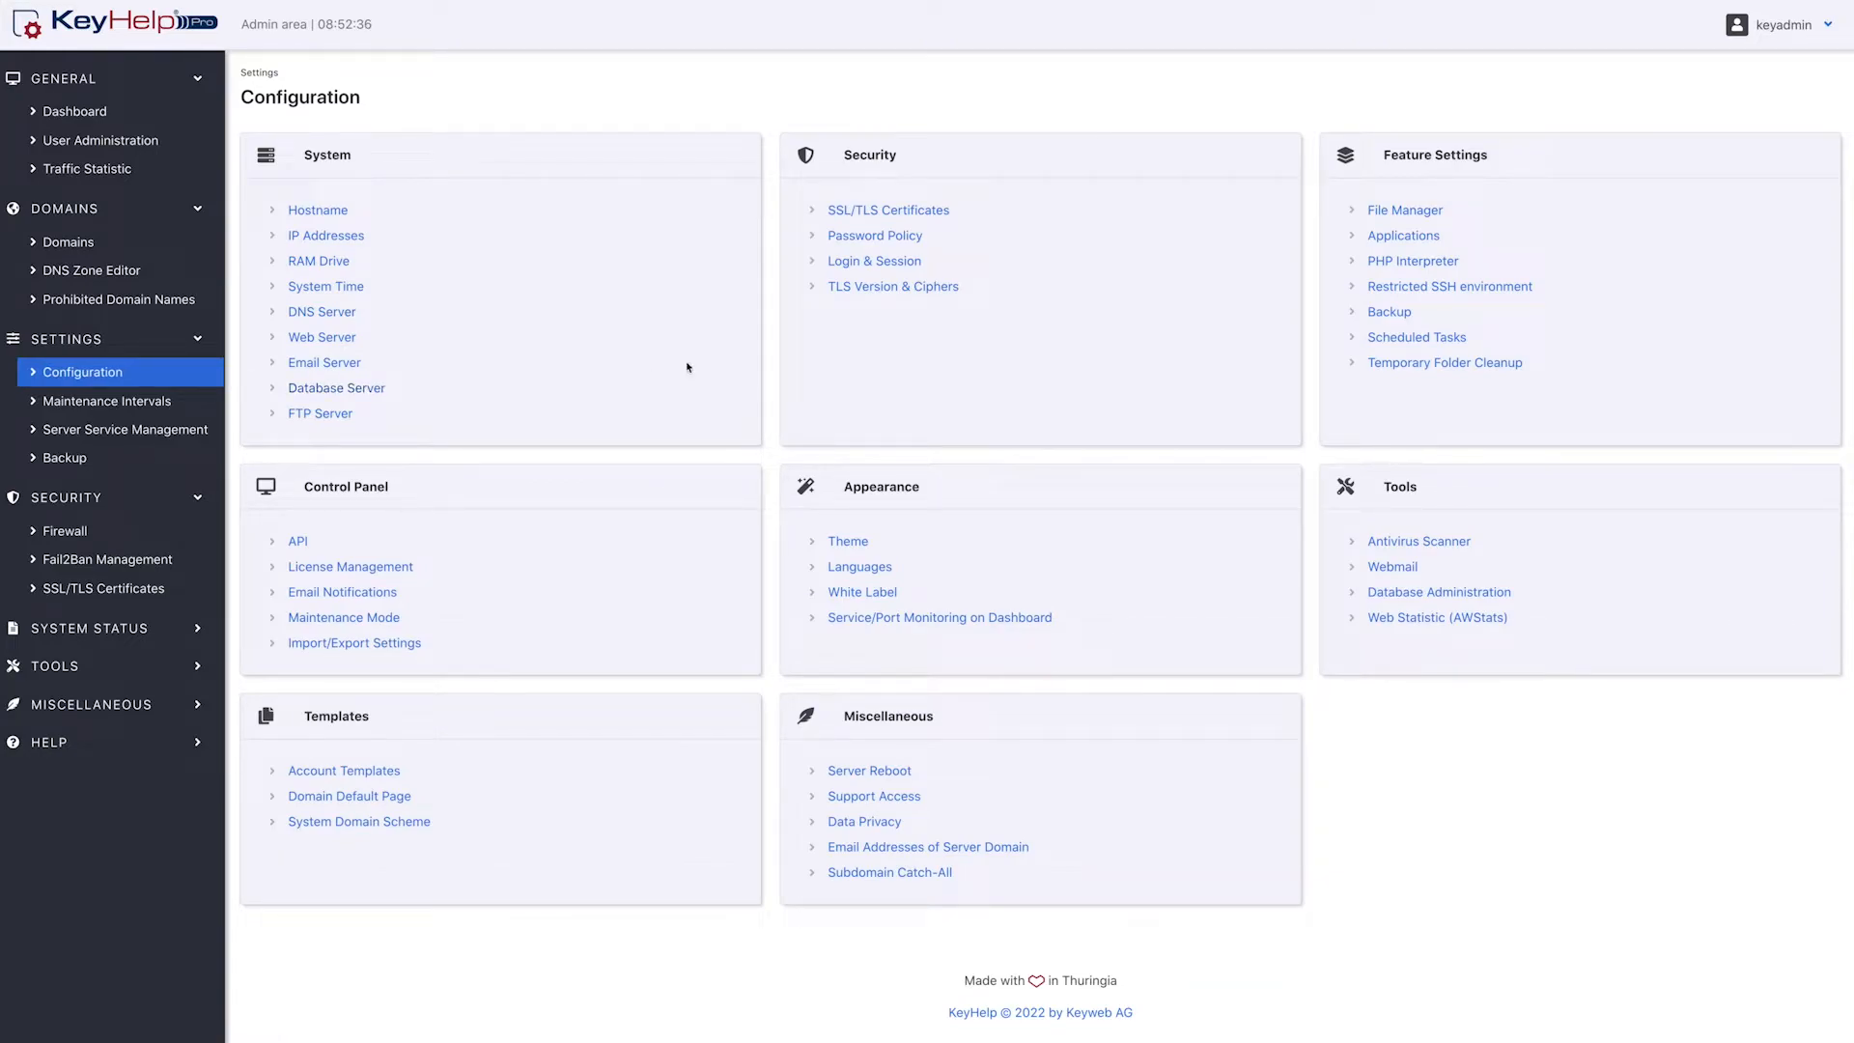
{"action": "left_click", "coordinate": [856, 211]}
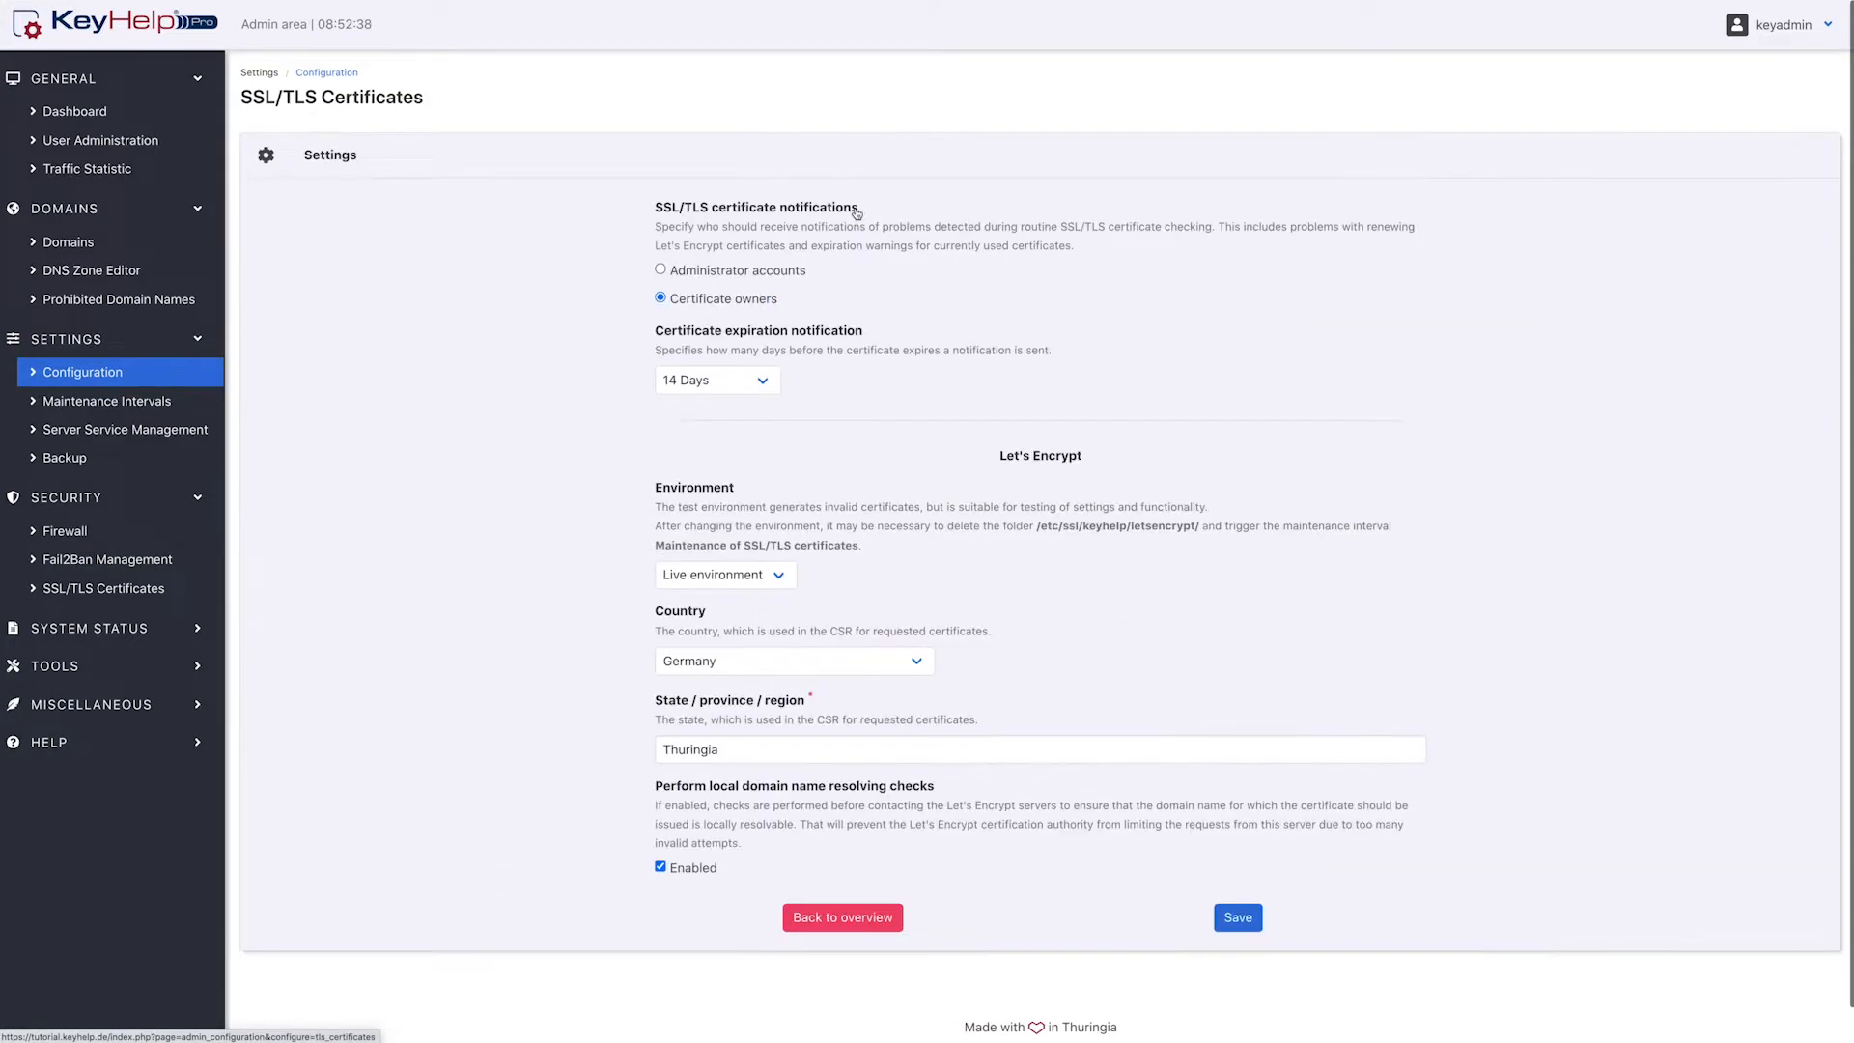
{"action": "left_click", "coordinate": [759, 382]}
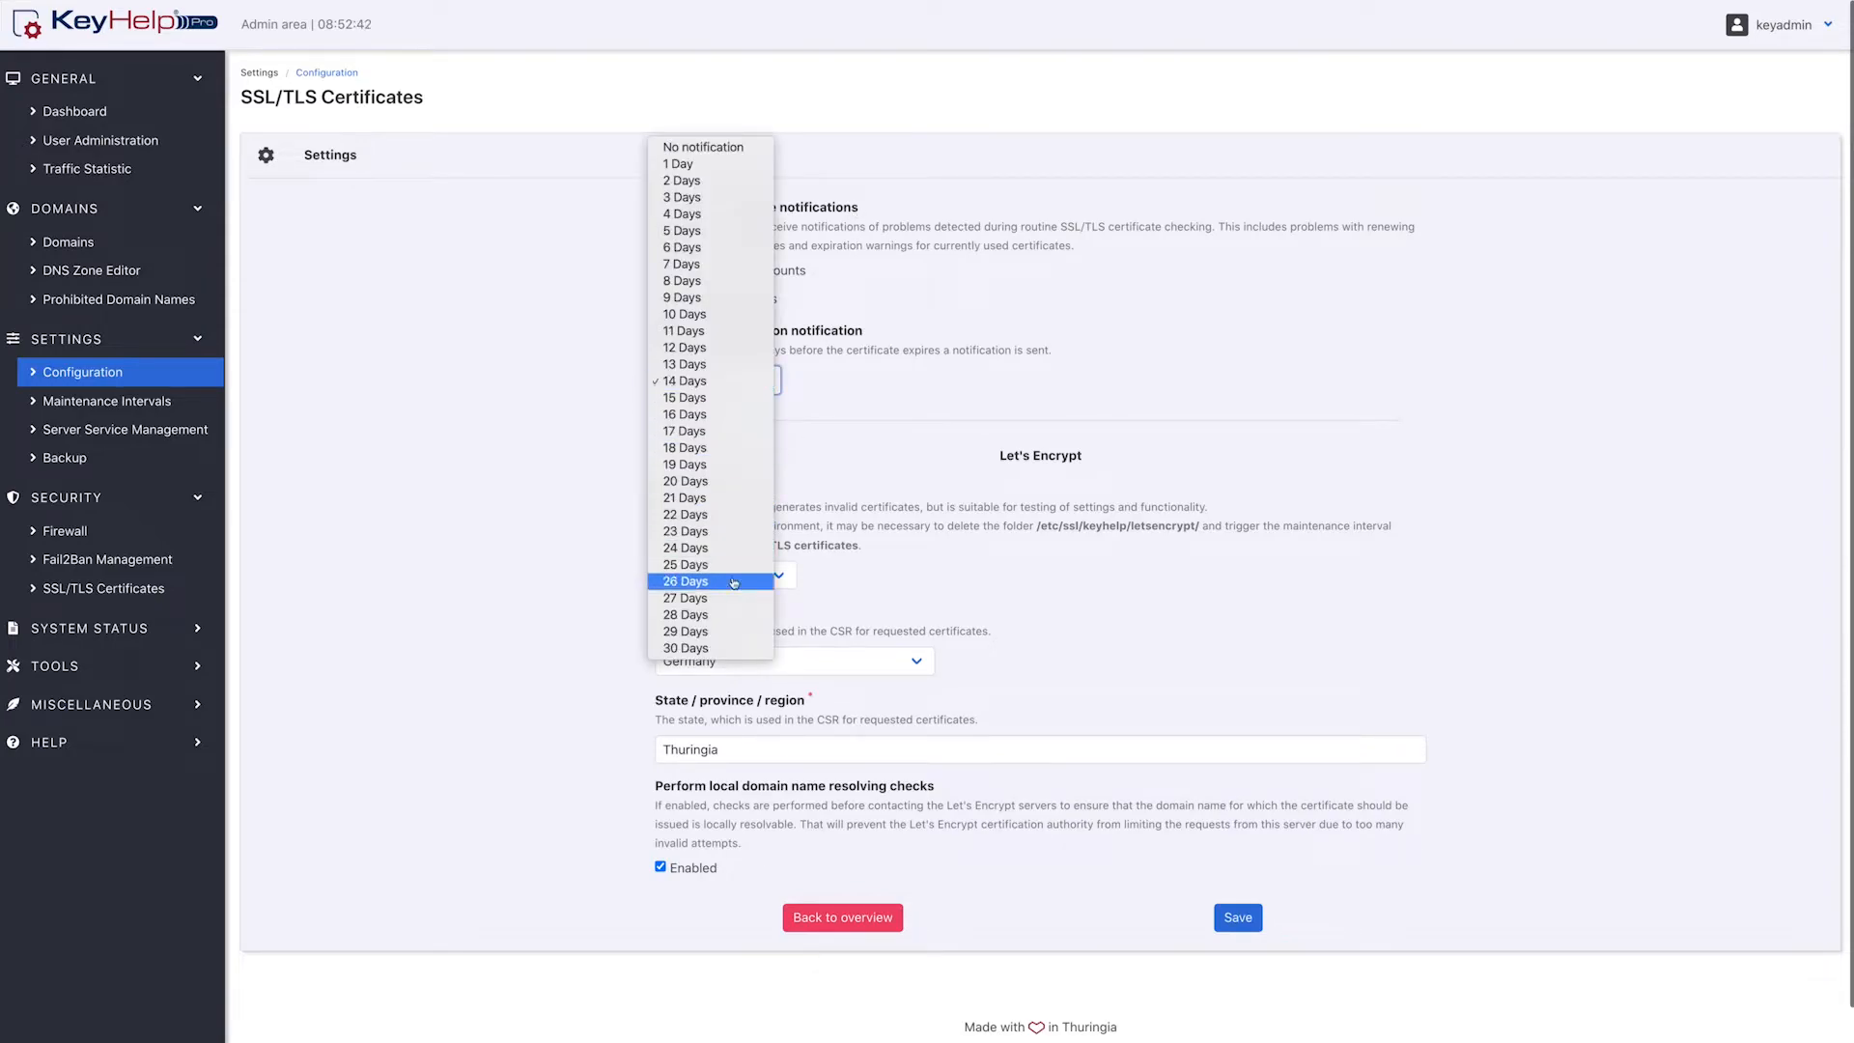
{"action": "left_click", "coordinate": [716, 390]}
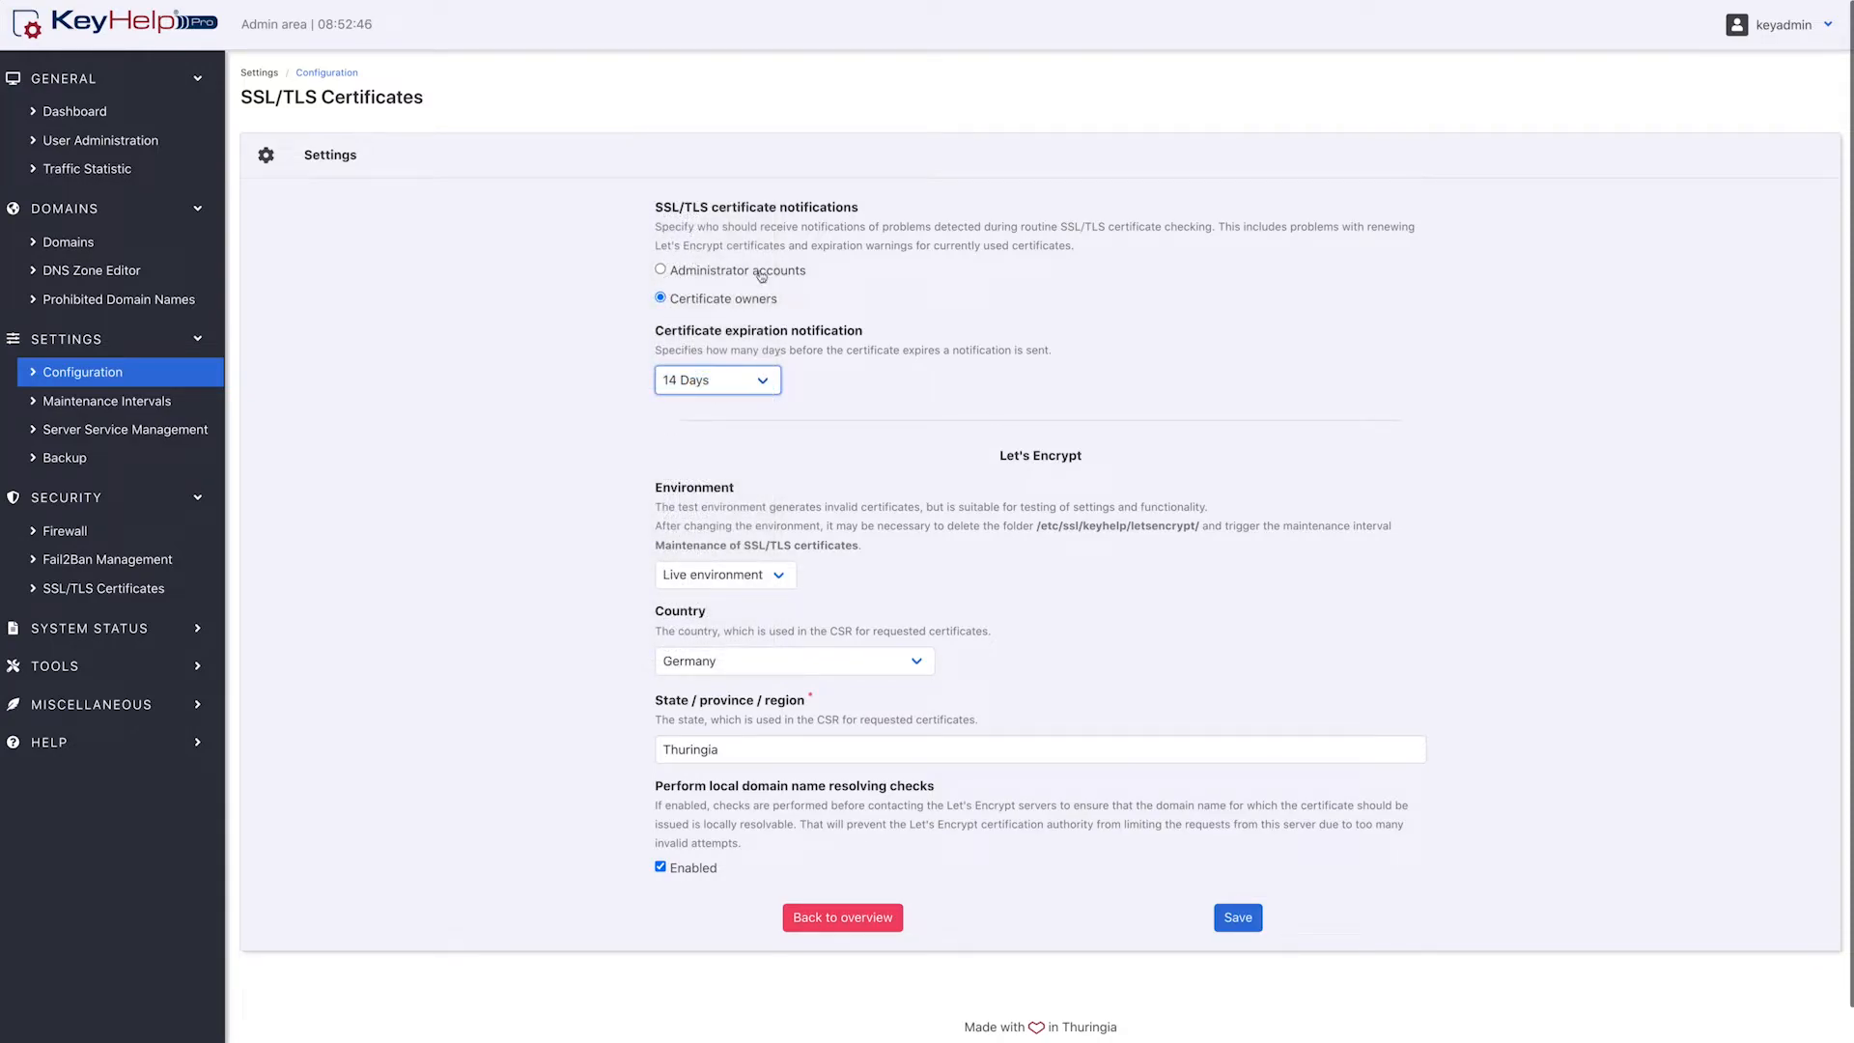
{"action": "left_click", "coordinate": [762, 273]}
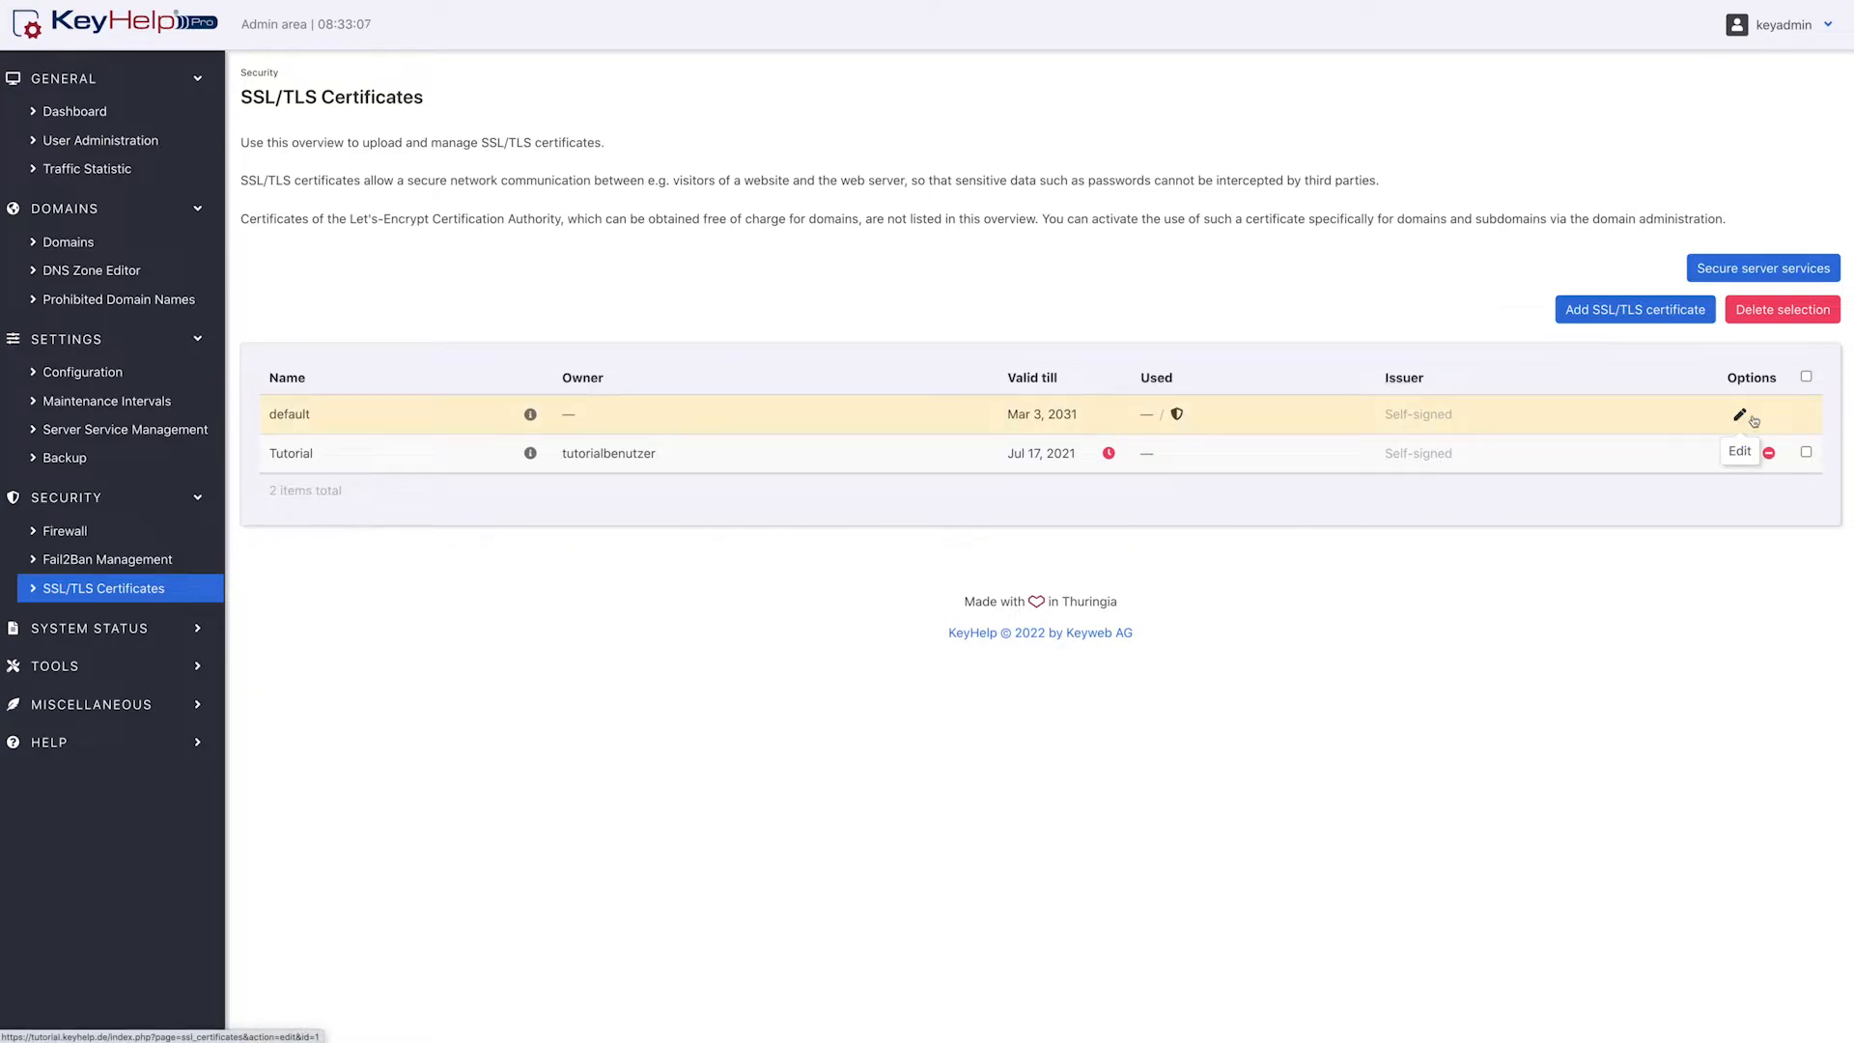
{"action": "left_click", "coordinate": [1805, 452]}
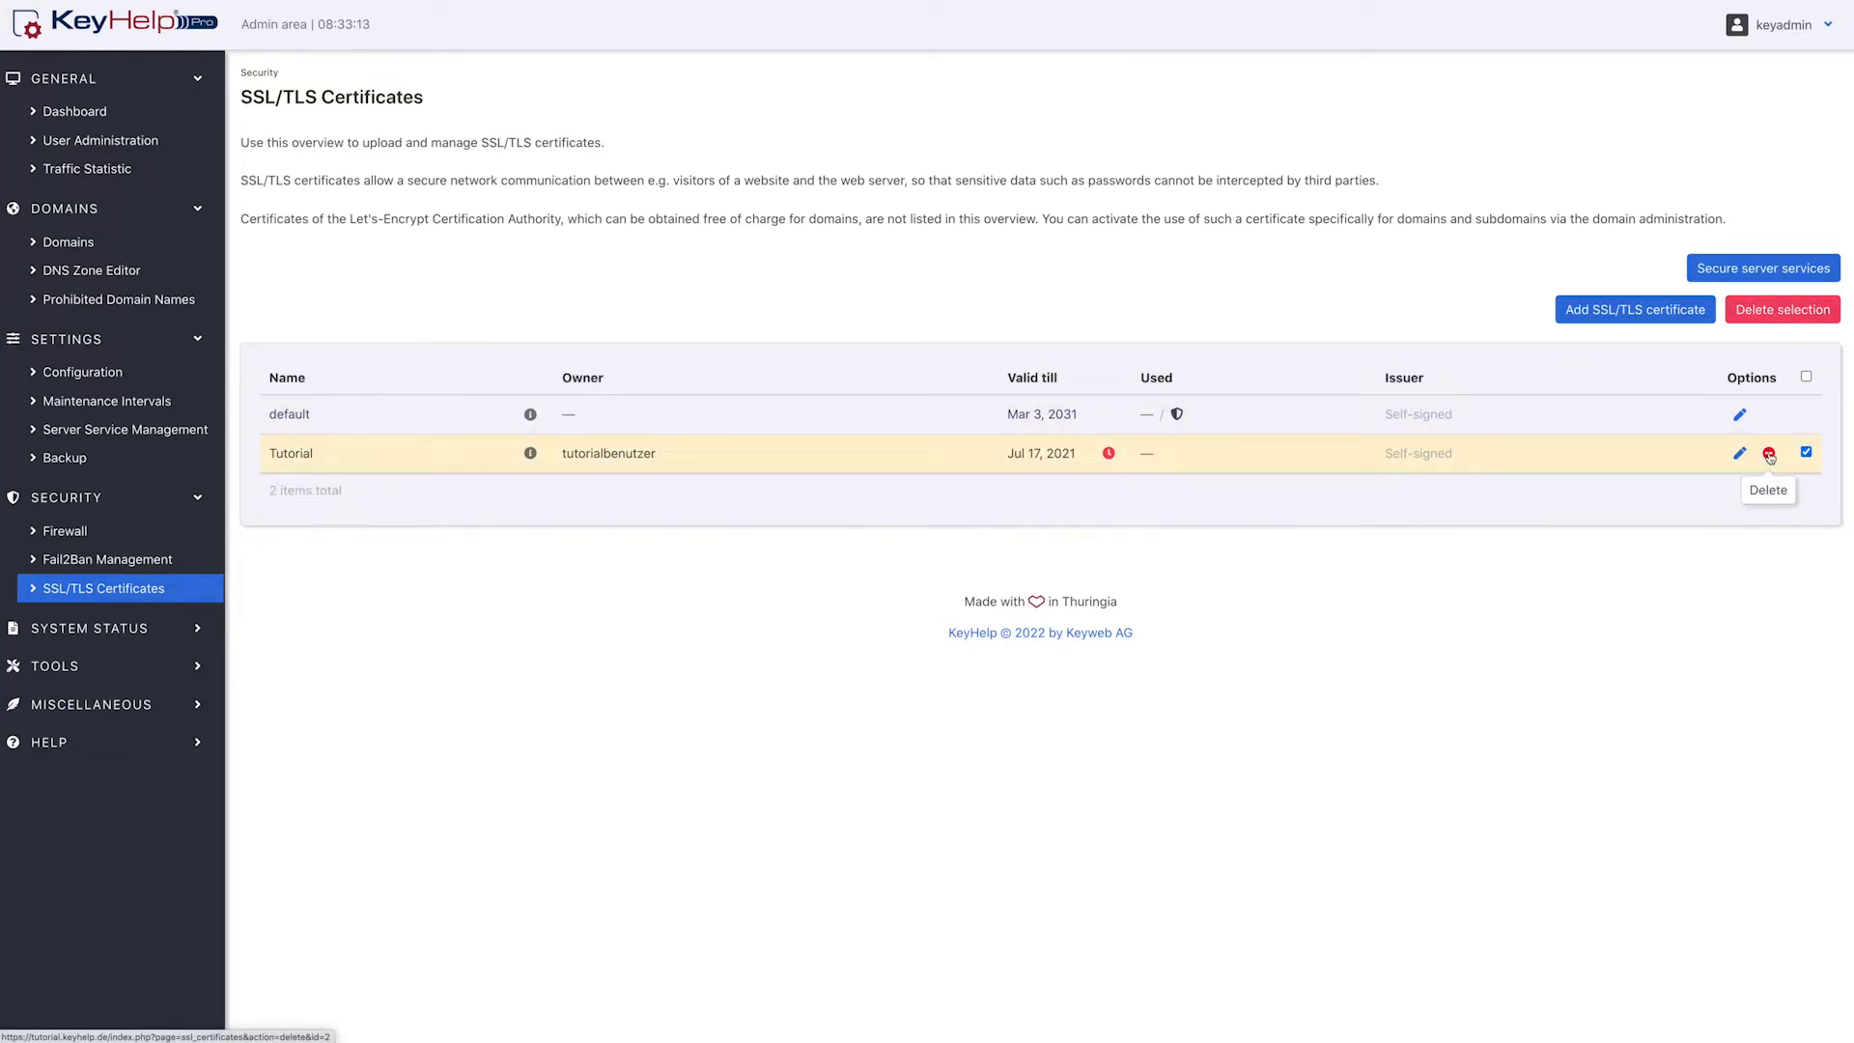
{"action": "left_click", "coordinate": [1806, 452]}
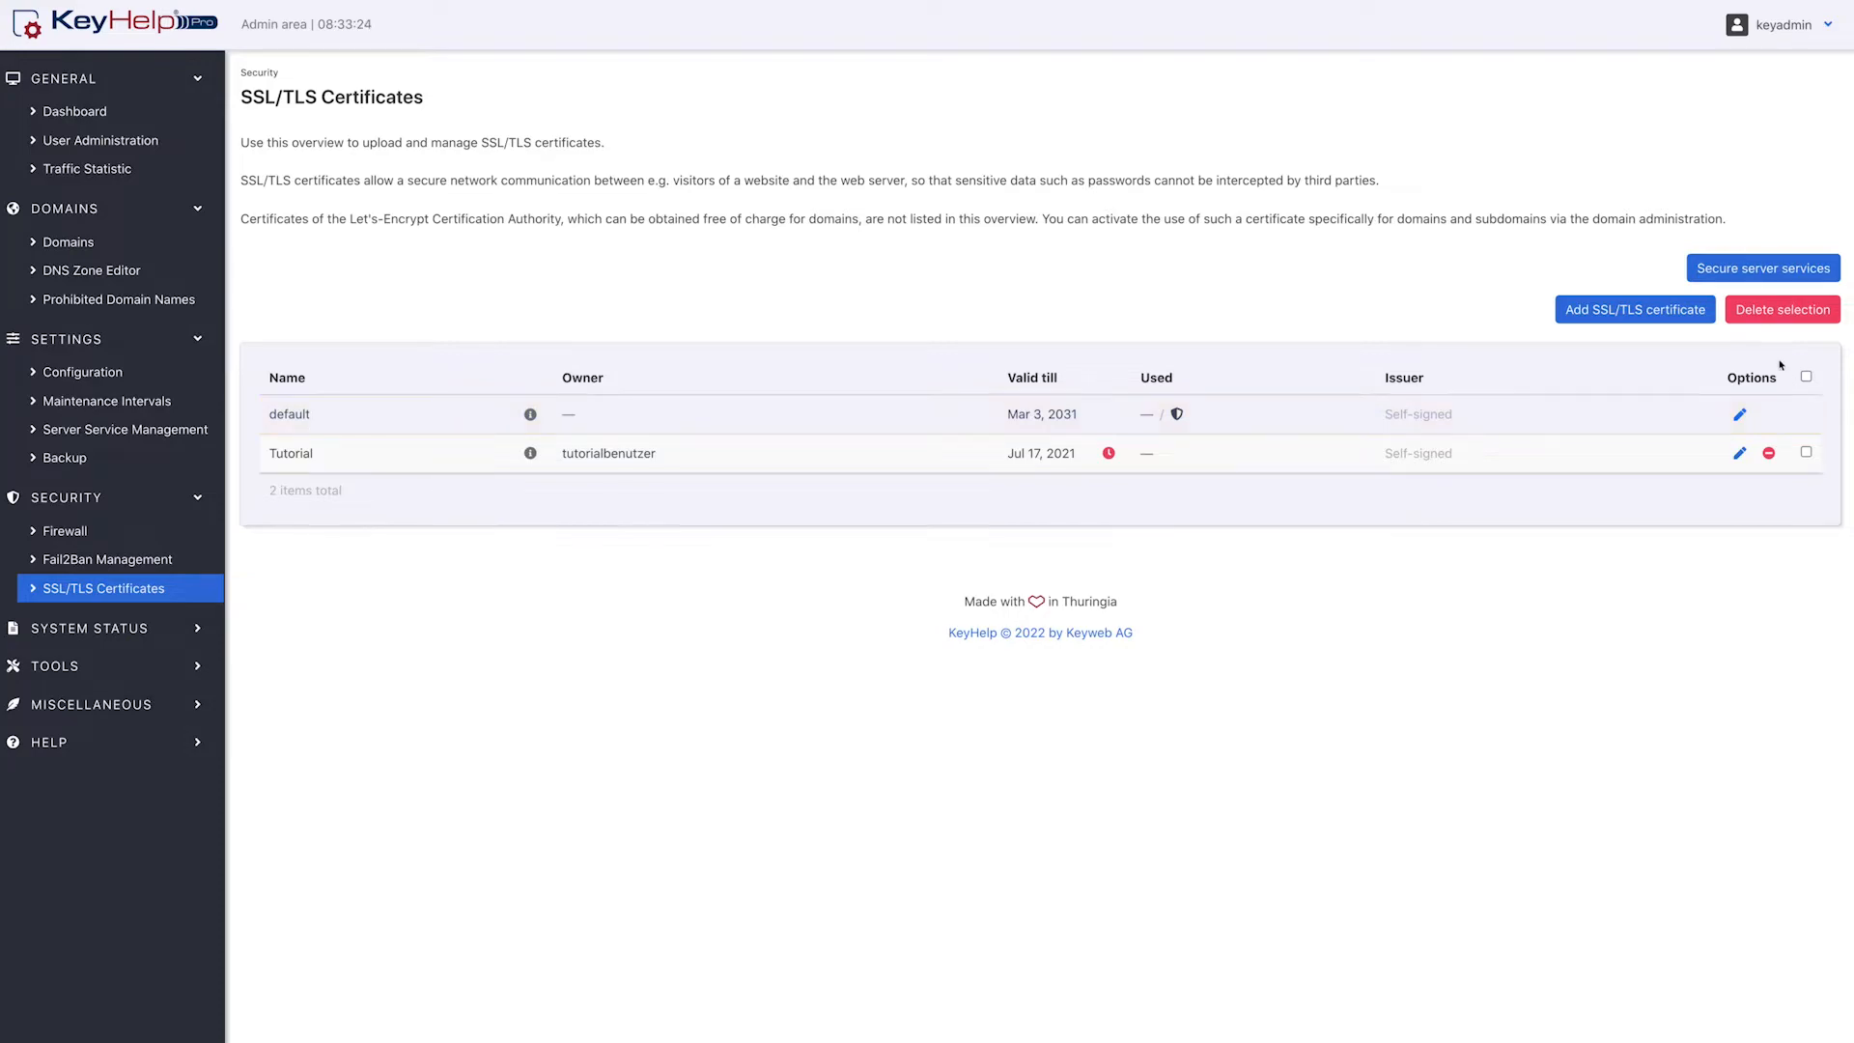
Step: Start a new certificate named Tutorialcertificate-2022 with Server pool / No owner as owner and Generate CSR as the action
{"action": "left_click", "coordinate": [1631, 311]}
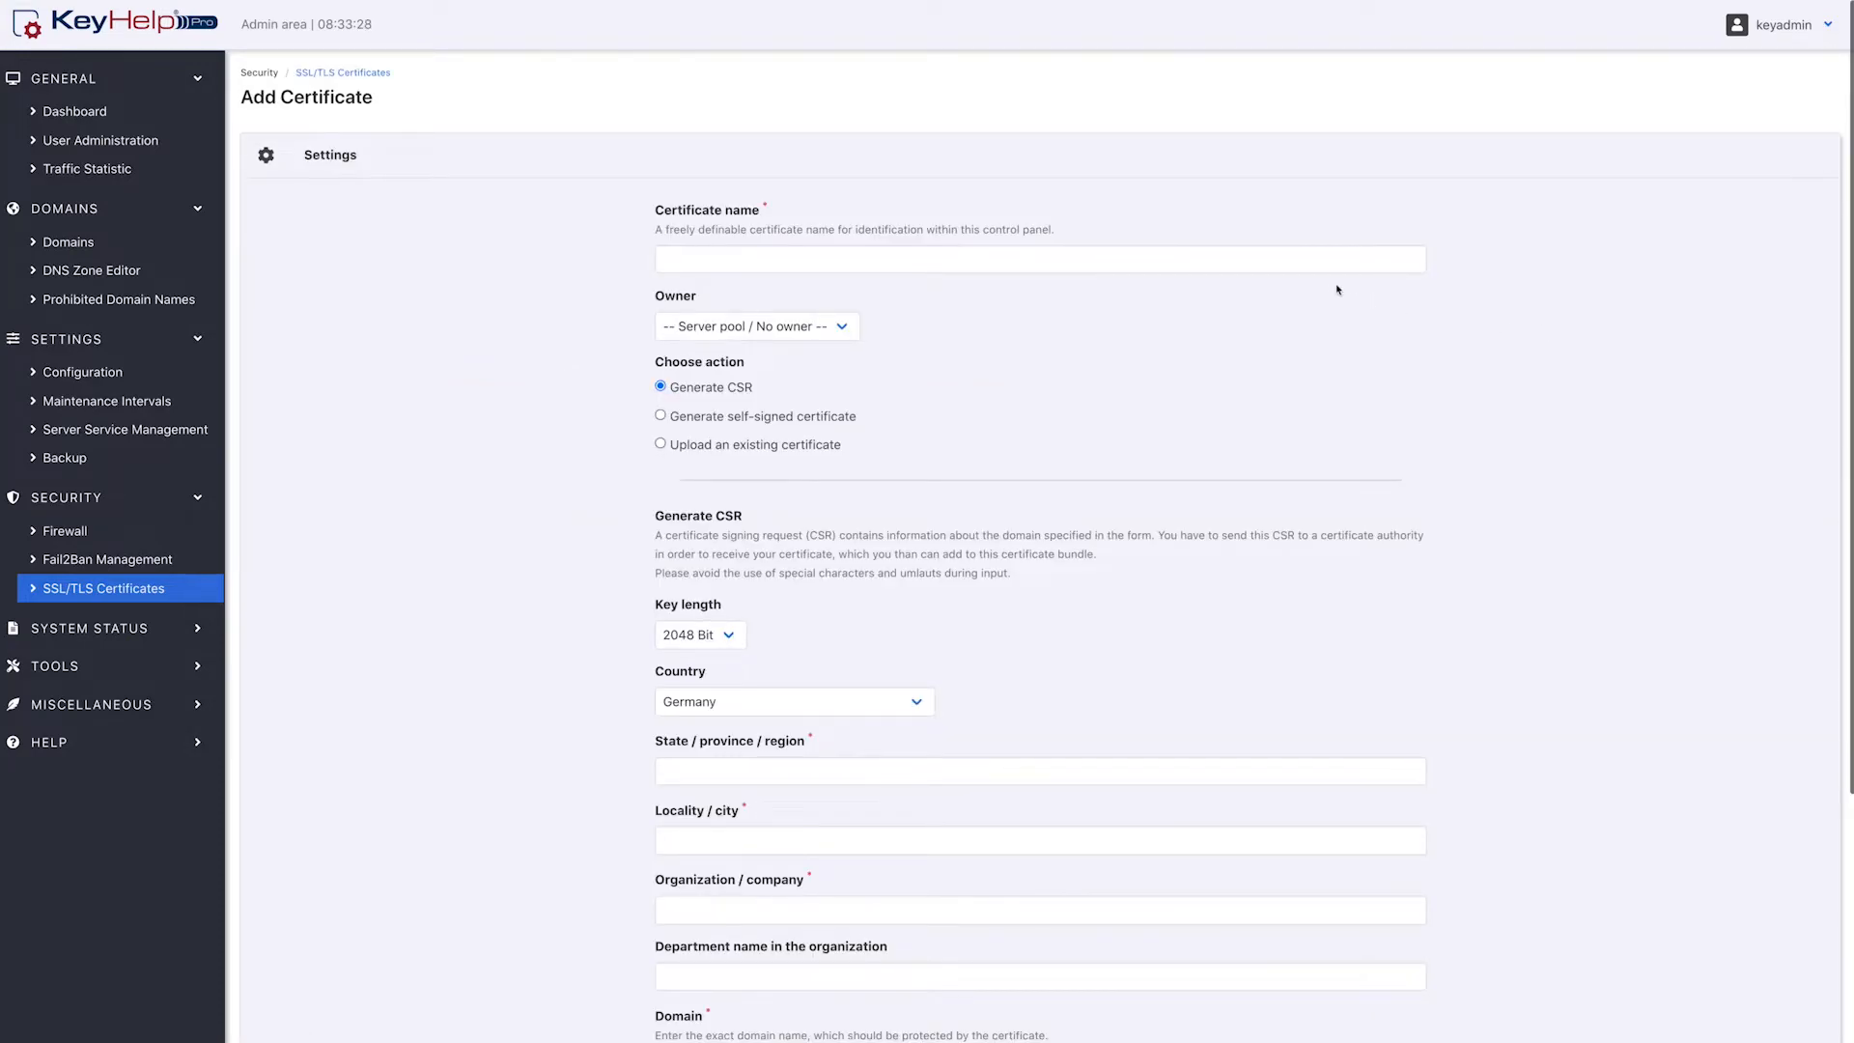
{"action": "left_click", "coordinate": [1331, 259]}
{"action": "type", "text": "Tutorialcertificate-2022"}
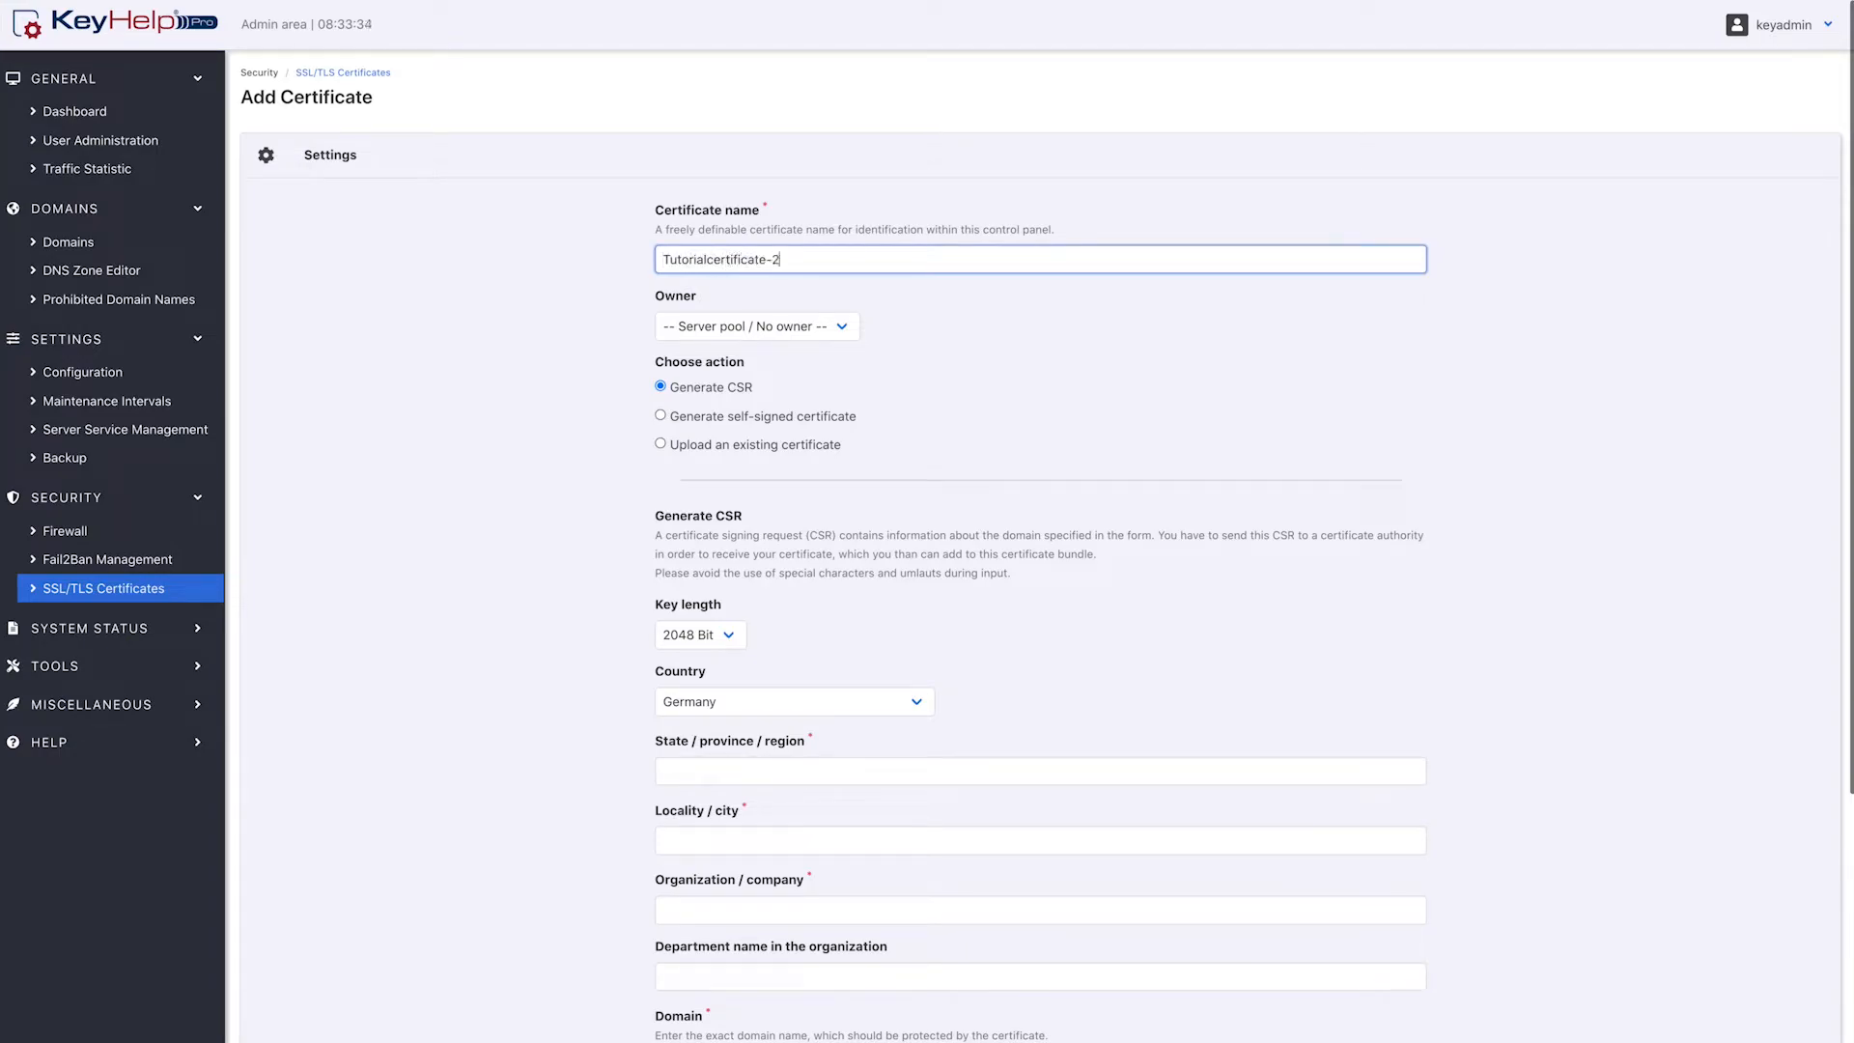
{"action": "left_click", "coordinate": [840, 326]}
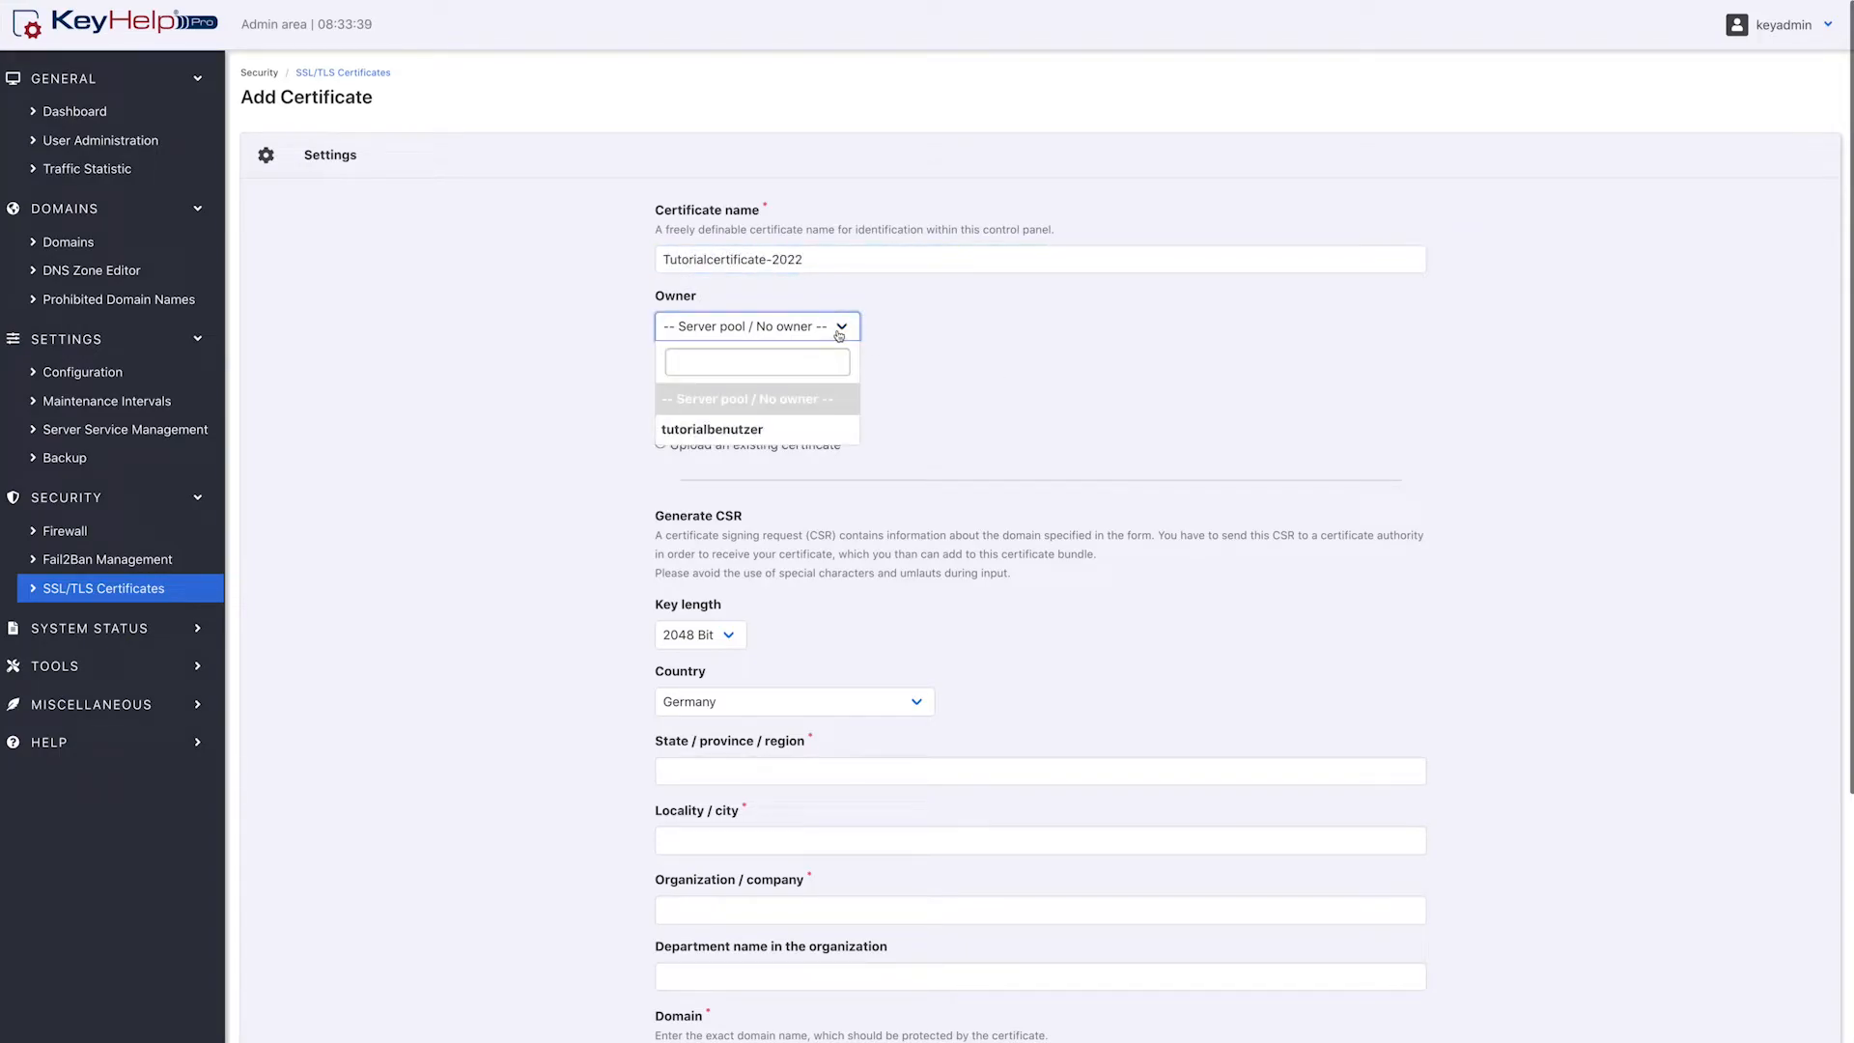
{"action": "left_click", "coordinate": [792, 408]}
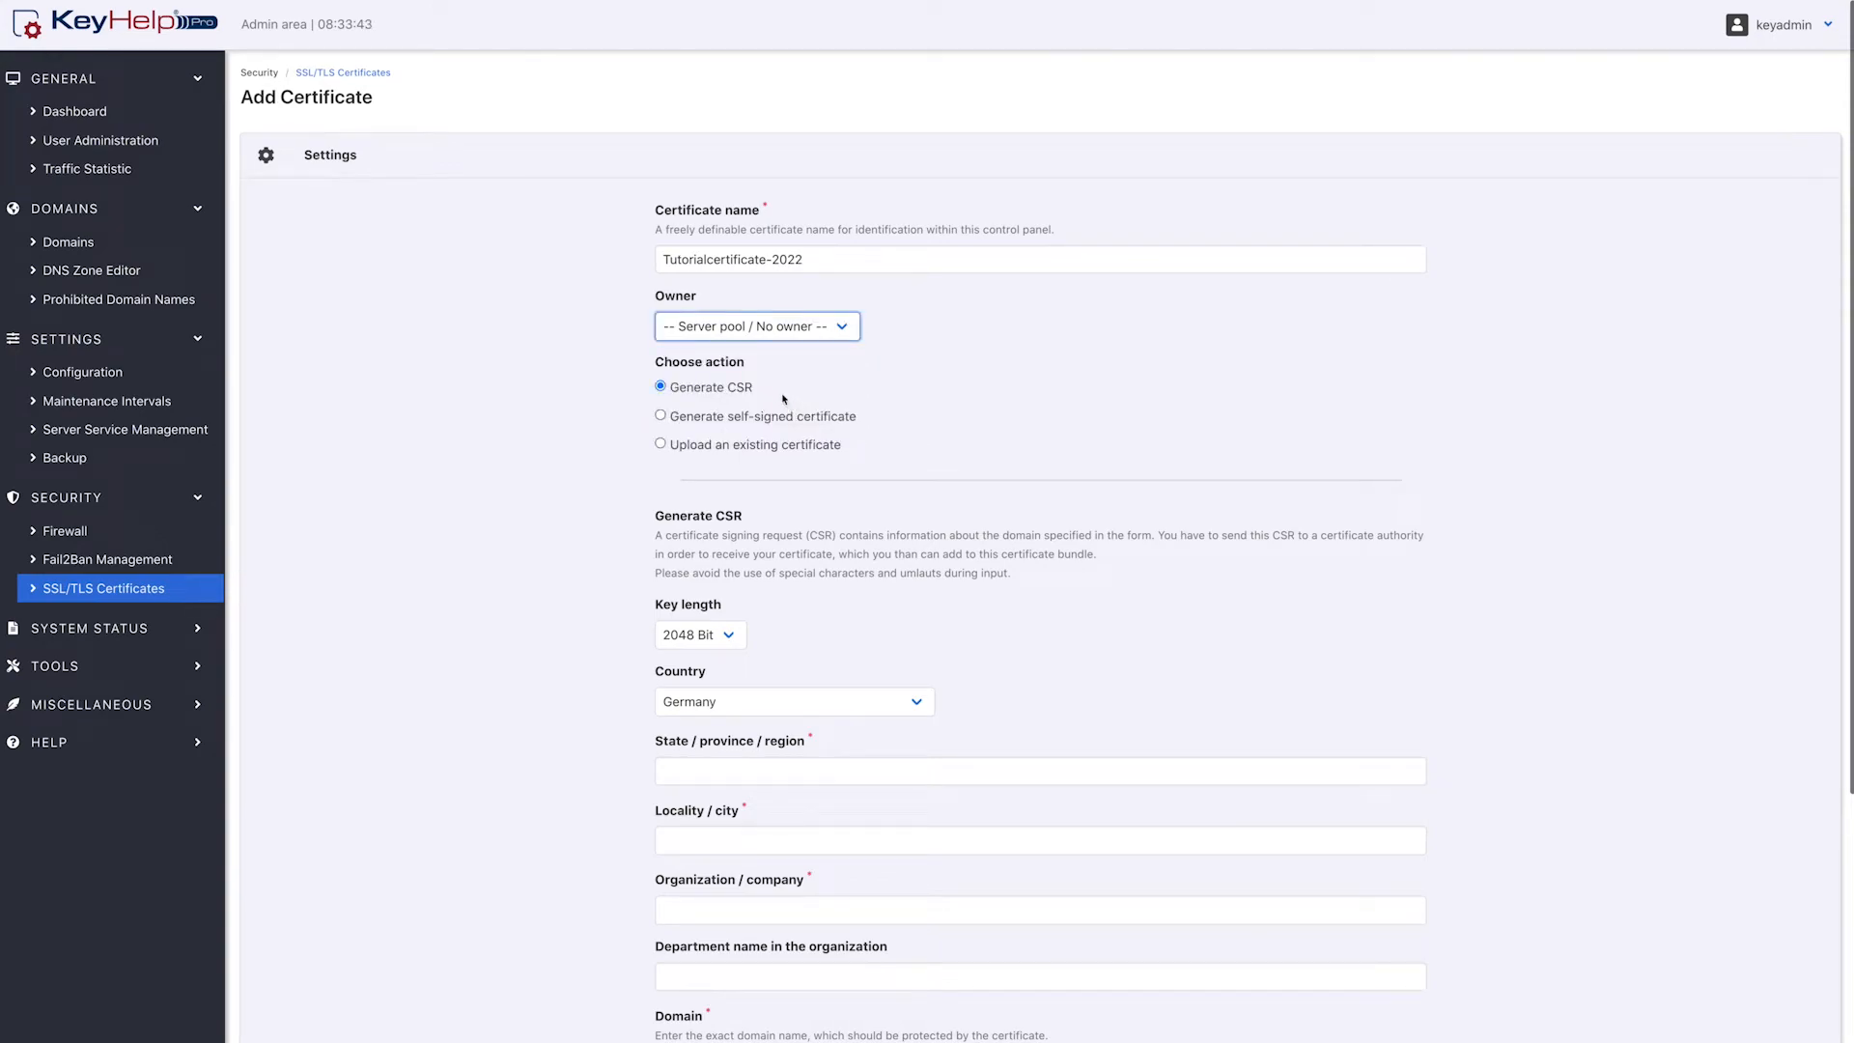
{"action": "left_click", "coordinate": [680, 389]}
Step: Set the CSR's key length to 2048 Bit, state to tutorialstate, city to tutorialcity and organization to tutorialcompany
{"action": "scroll", "coordinate": [680, 389], "scroll_direction": "down", "scroll_amount": 3}
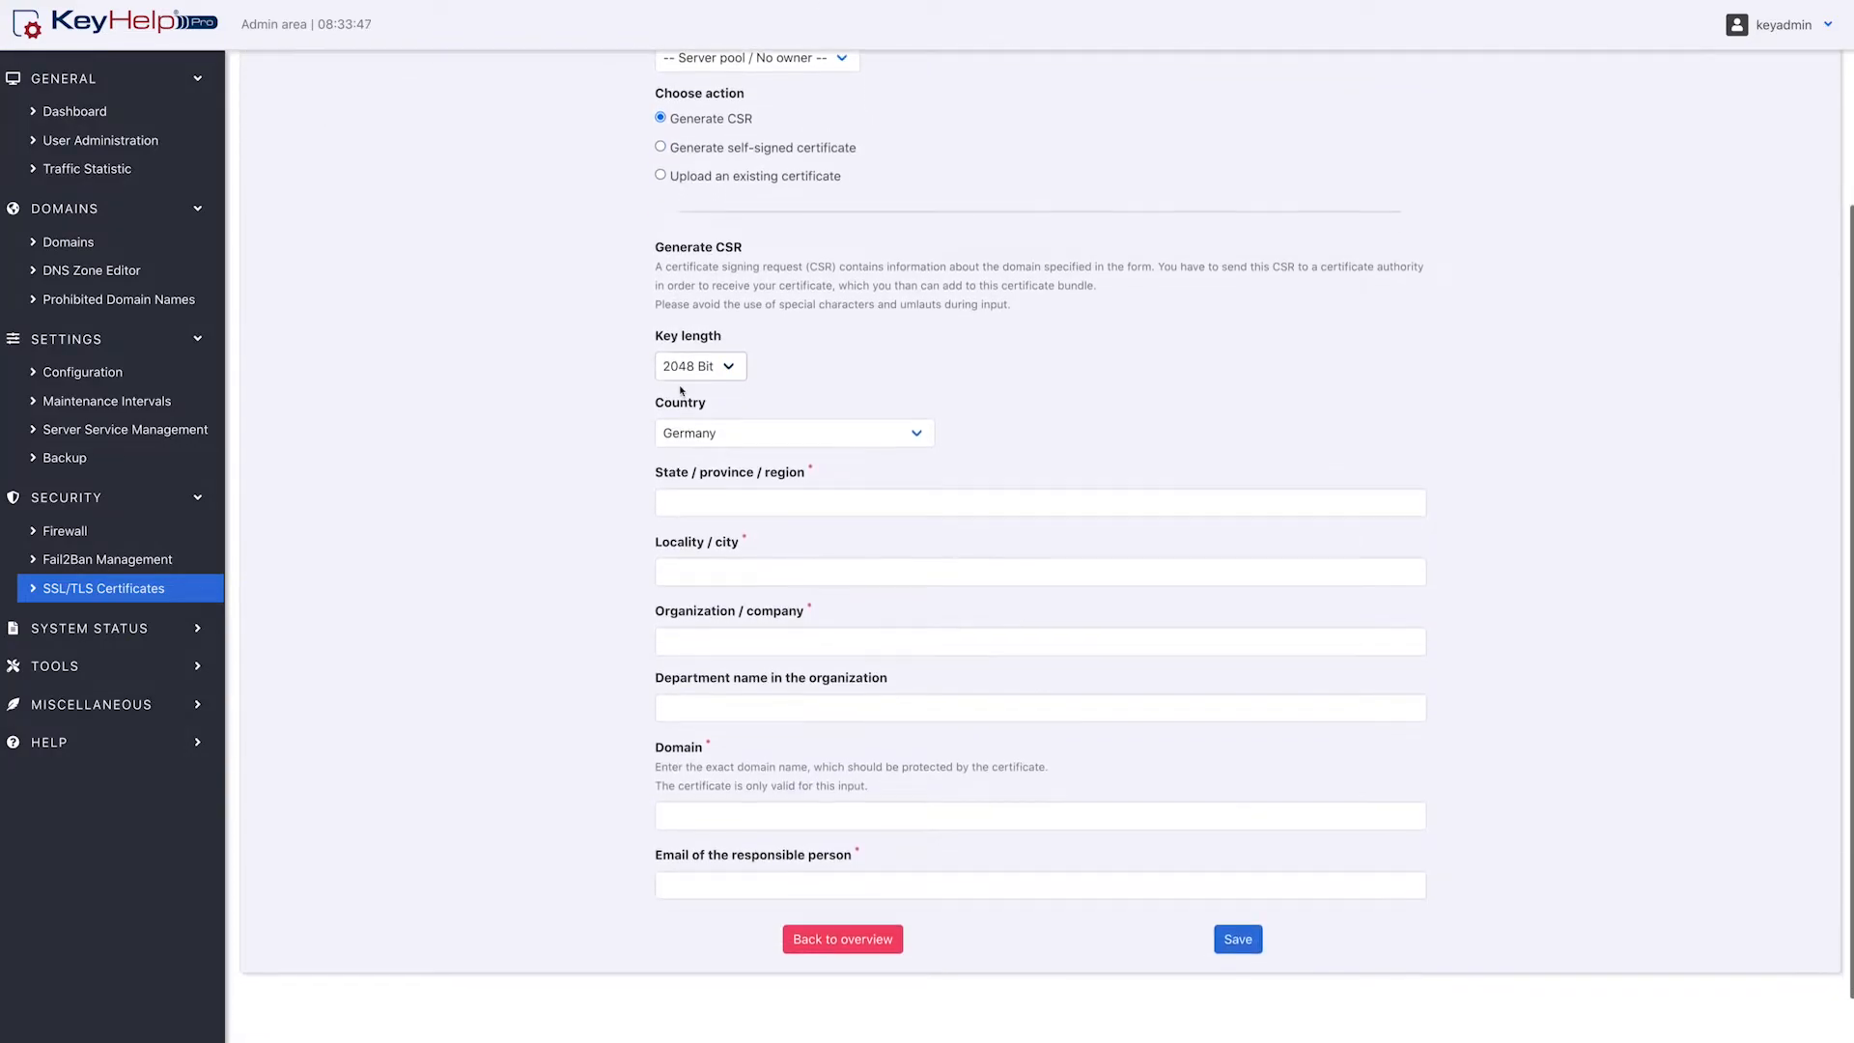
{"action": "left_click", "coordinate": [720, 374]}
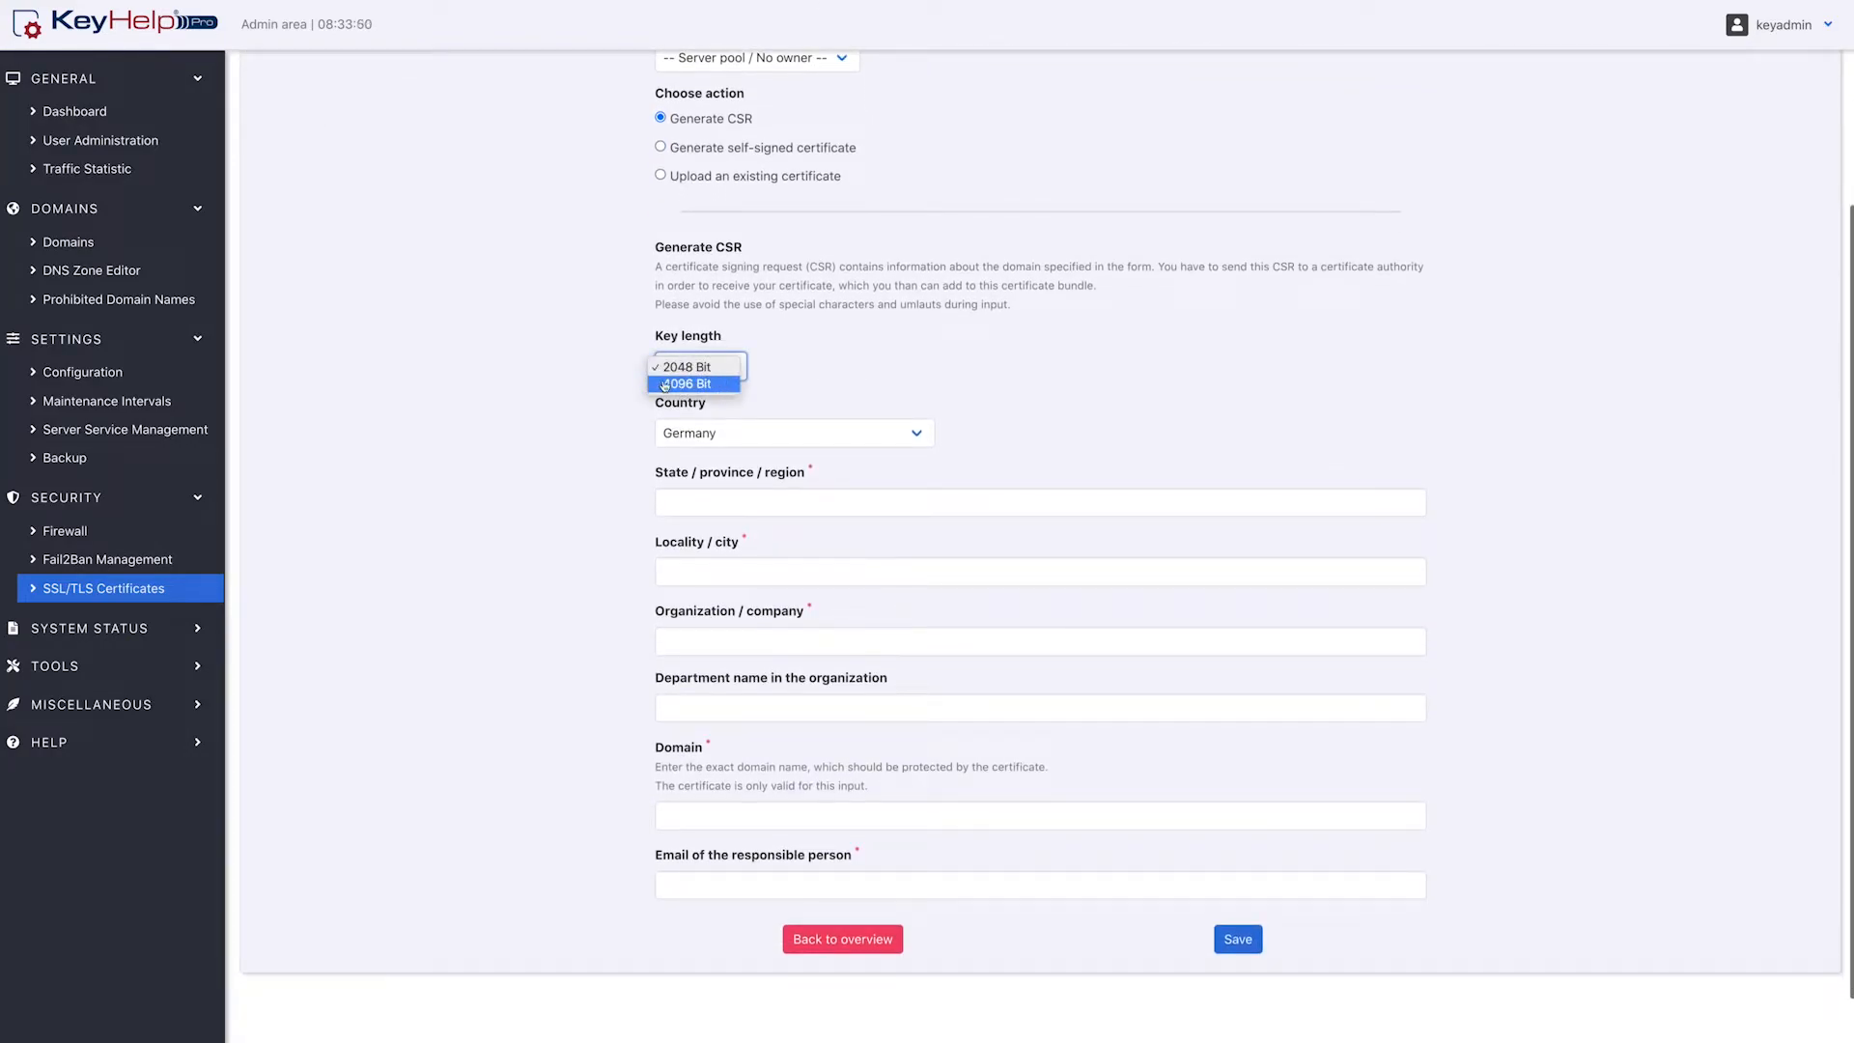
{"action": "left_click", "coordinate": [731, 368]}
{"action": "key", "text": "Tab"}
{"action": "key", "text": "Tab"}
{"action": "type", "text": "tutorialstate"}
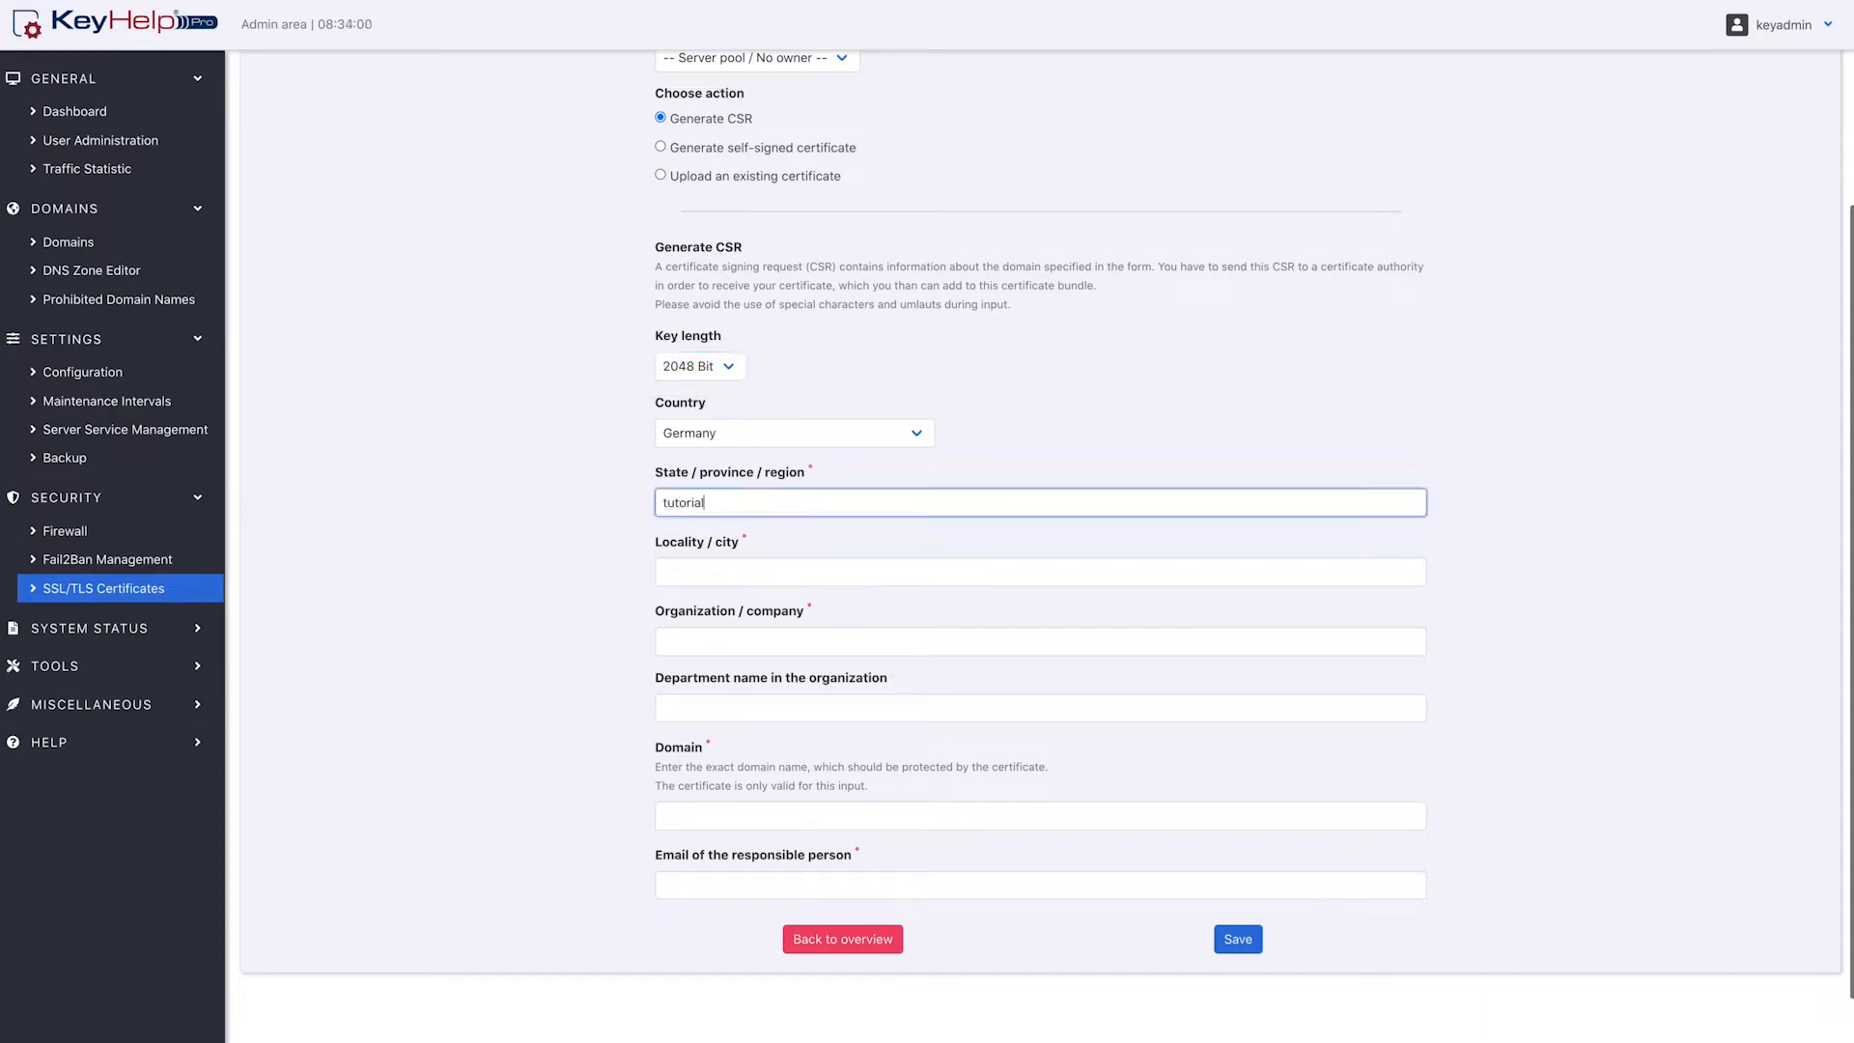
{"action": "key", "text": "Tab"}
{"action": "type", "text": "tutorialcity"}
{"action": "key", "text": "Tab"}
{"action": "type", "text": "tutorialcompany"}
Step: Enter example.com as the CSR's domain, fill in the responsible person's email, and save the certificate request
{"action": "key", "text": "Tab"}
{"action": "key", "text": "Tab"}
{"action": "type", "text": "example.com"}
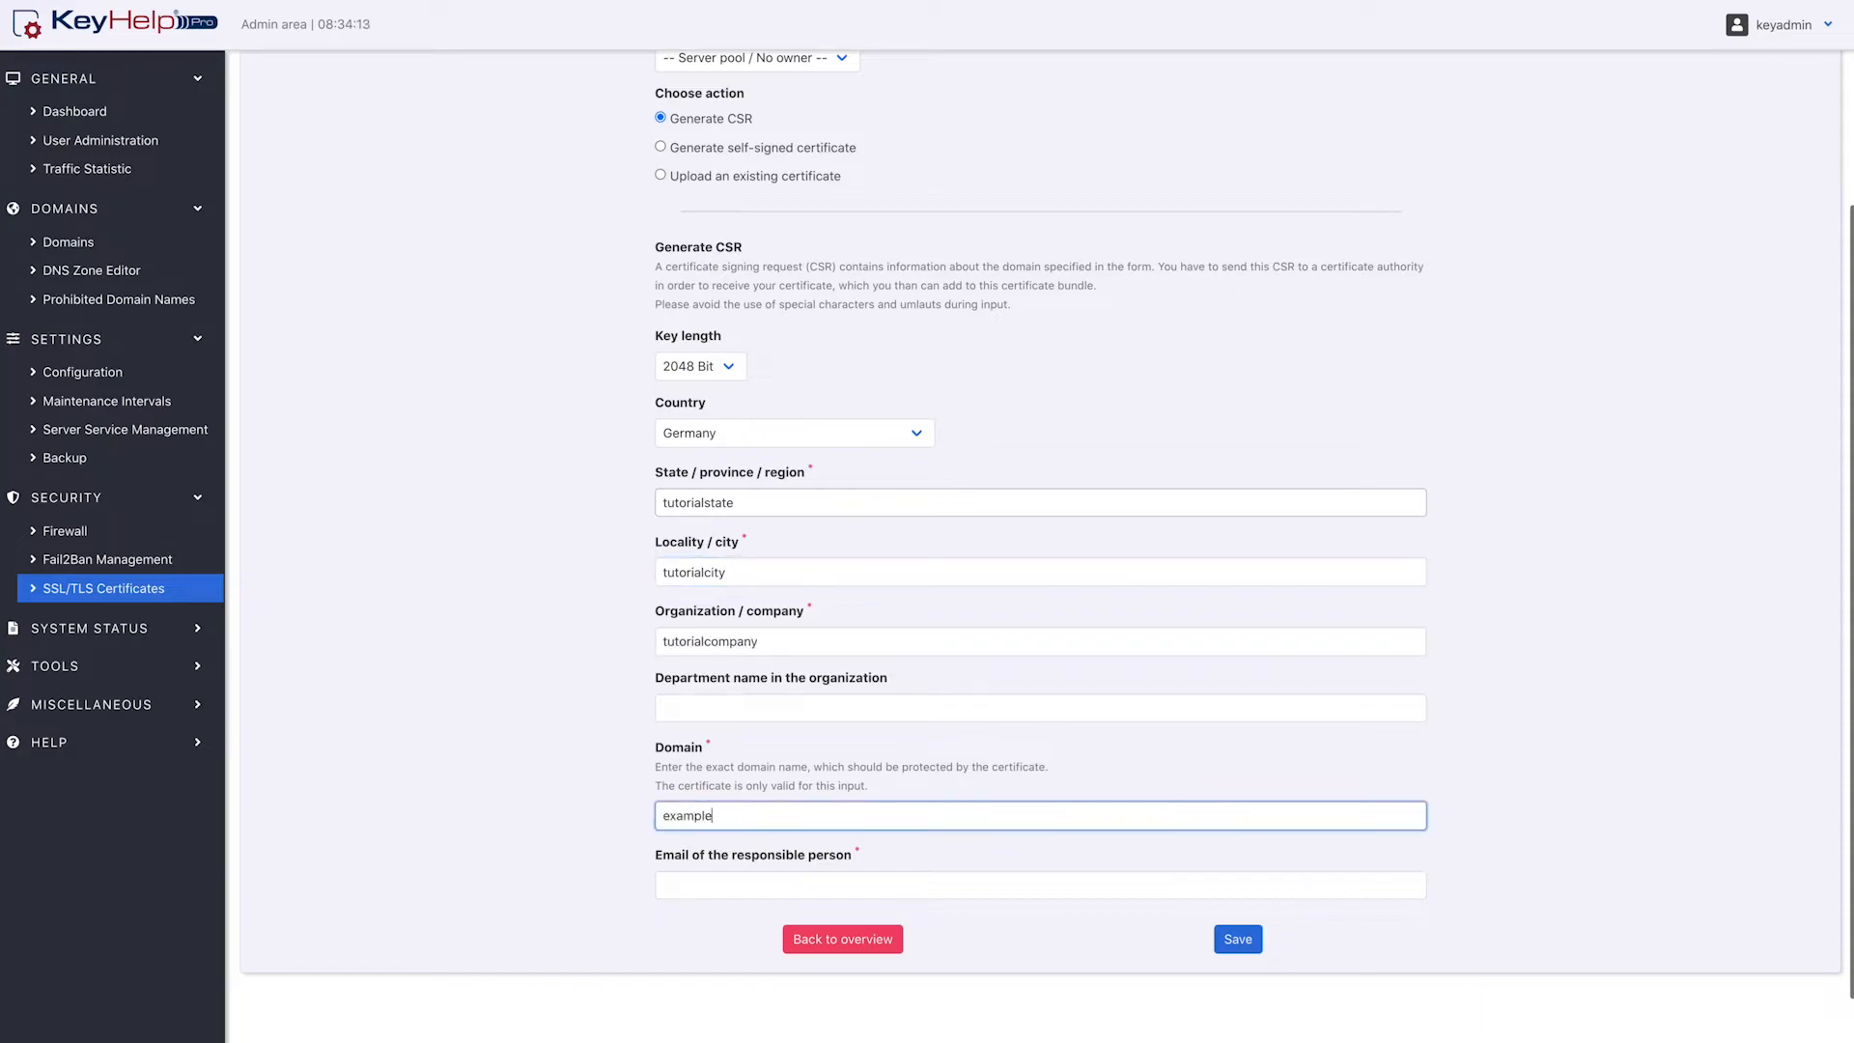
{"action": "key", "text": "Tab"}
{"action": "type", "text": "tutorial@example.com"}
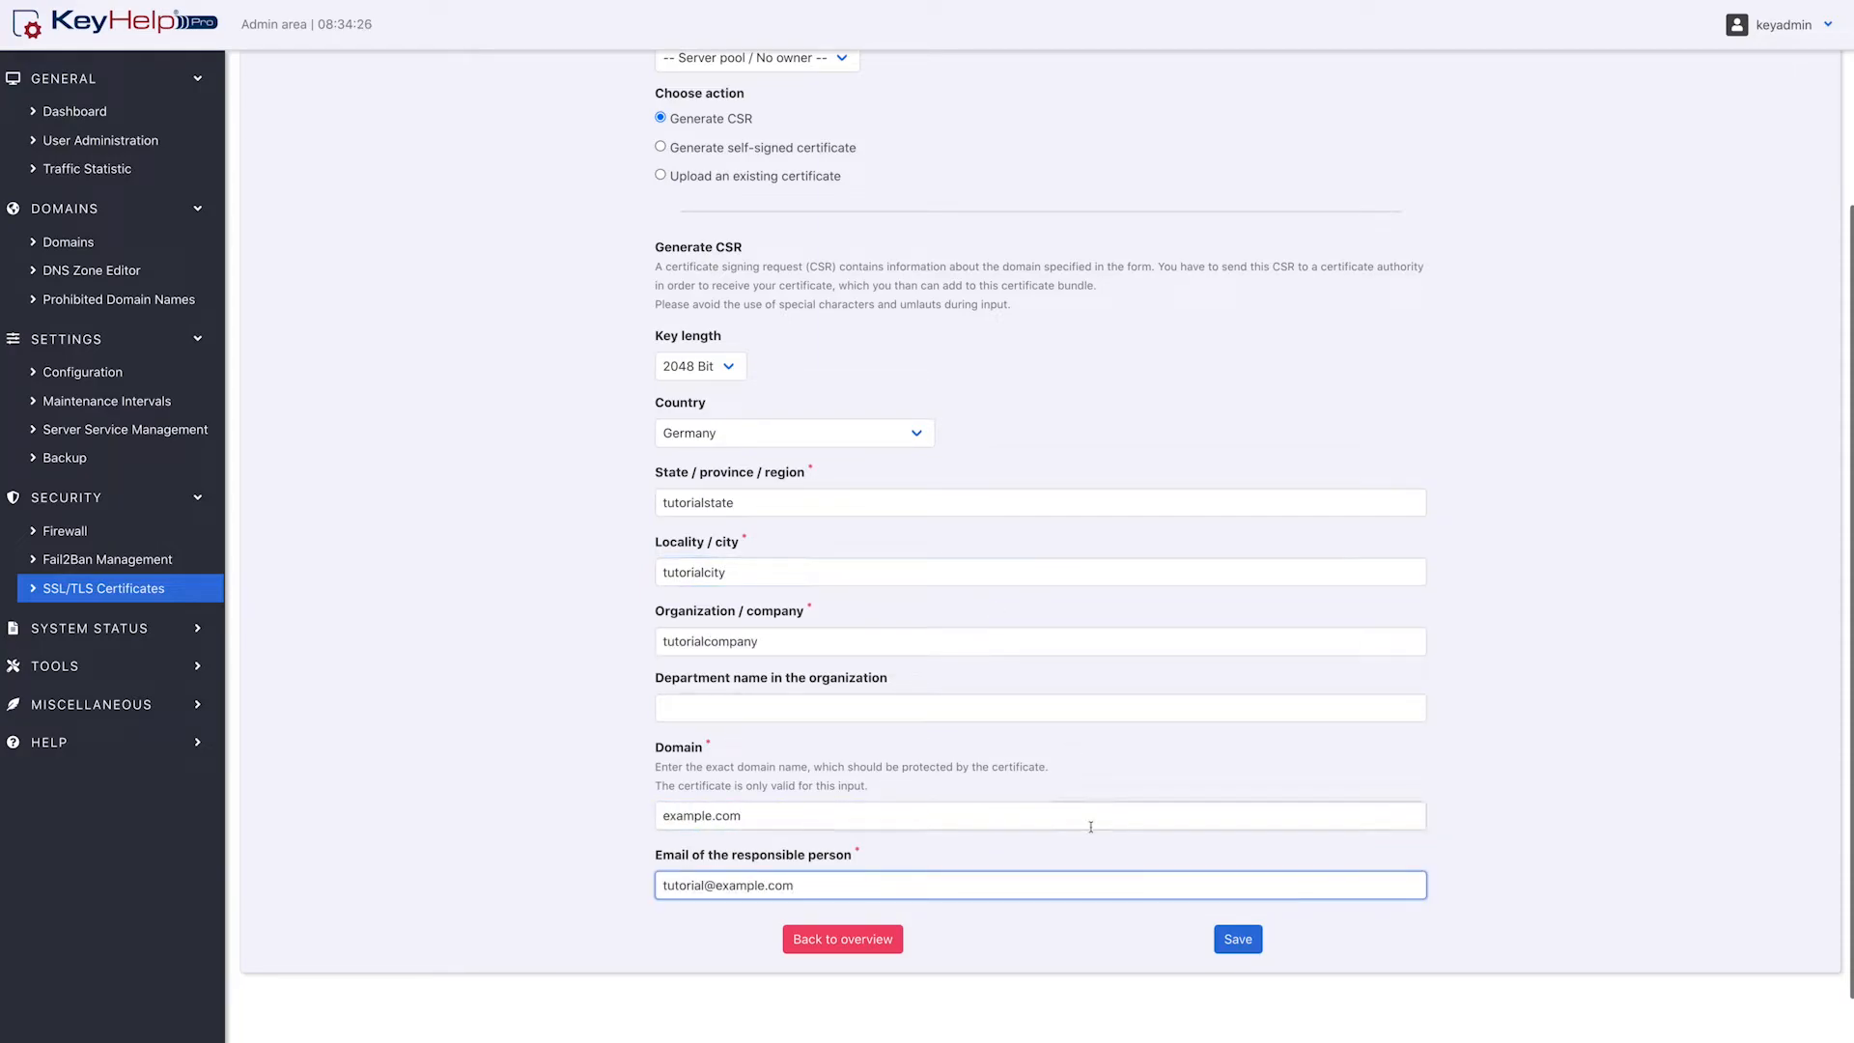
{"action": "left_click", "coordinate": [1227, 944]}
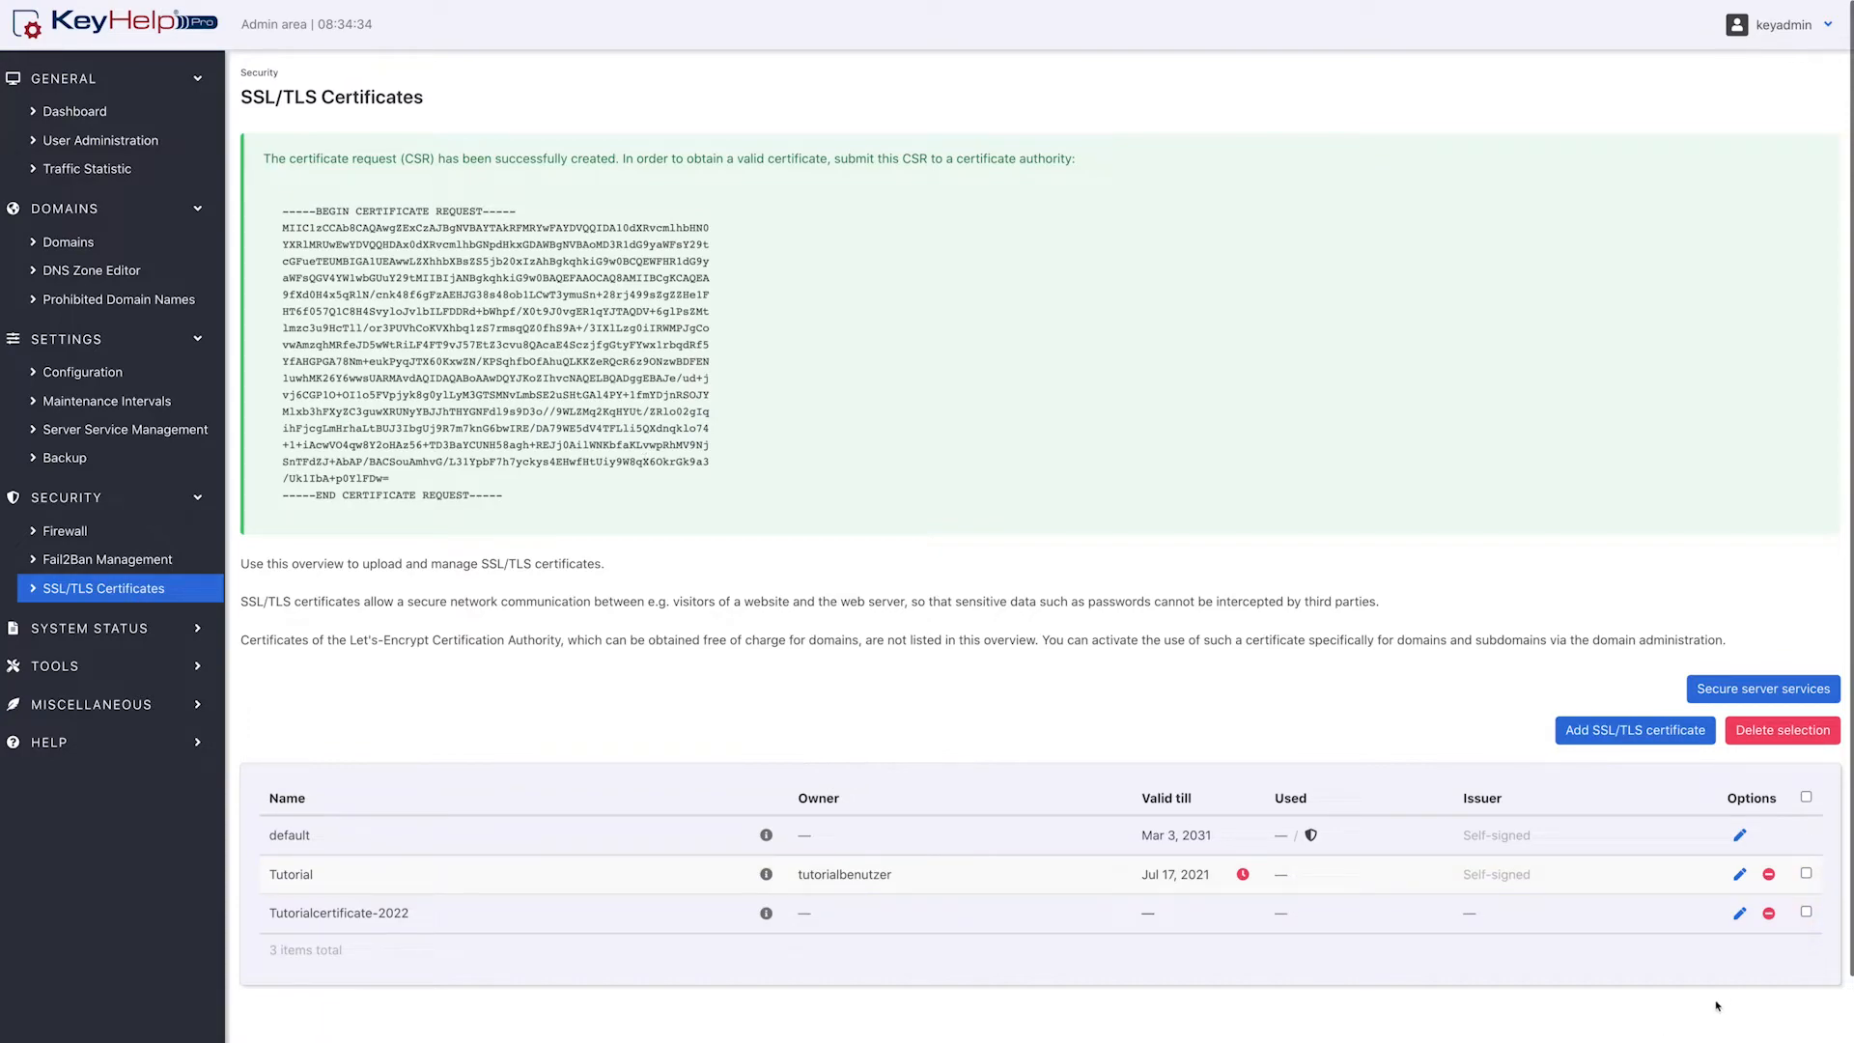
Step: Open Tutorialcertificate-2022 for editing and view its private key, its signing request and the field for the issued certificate
{"action": "left_click", "coordinate": [1738, 916]}
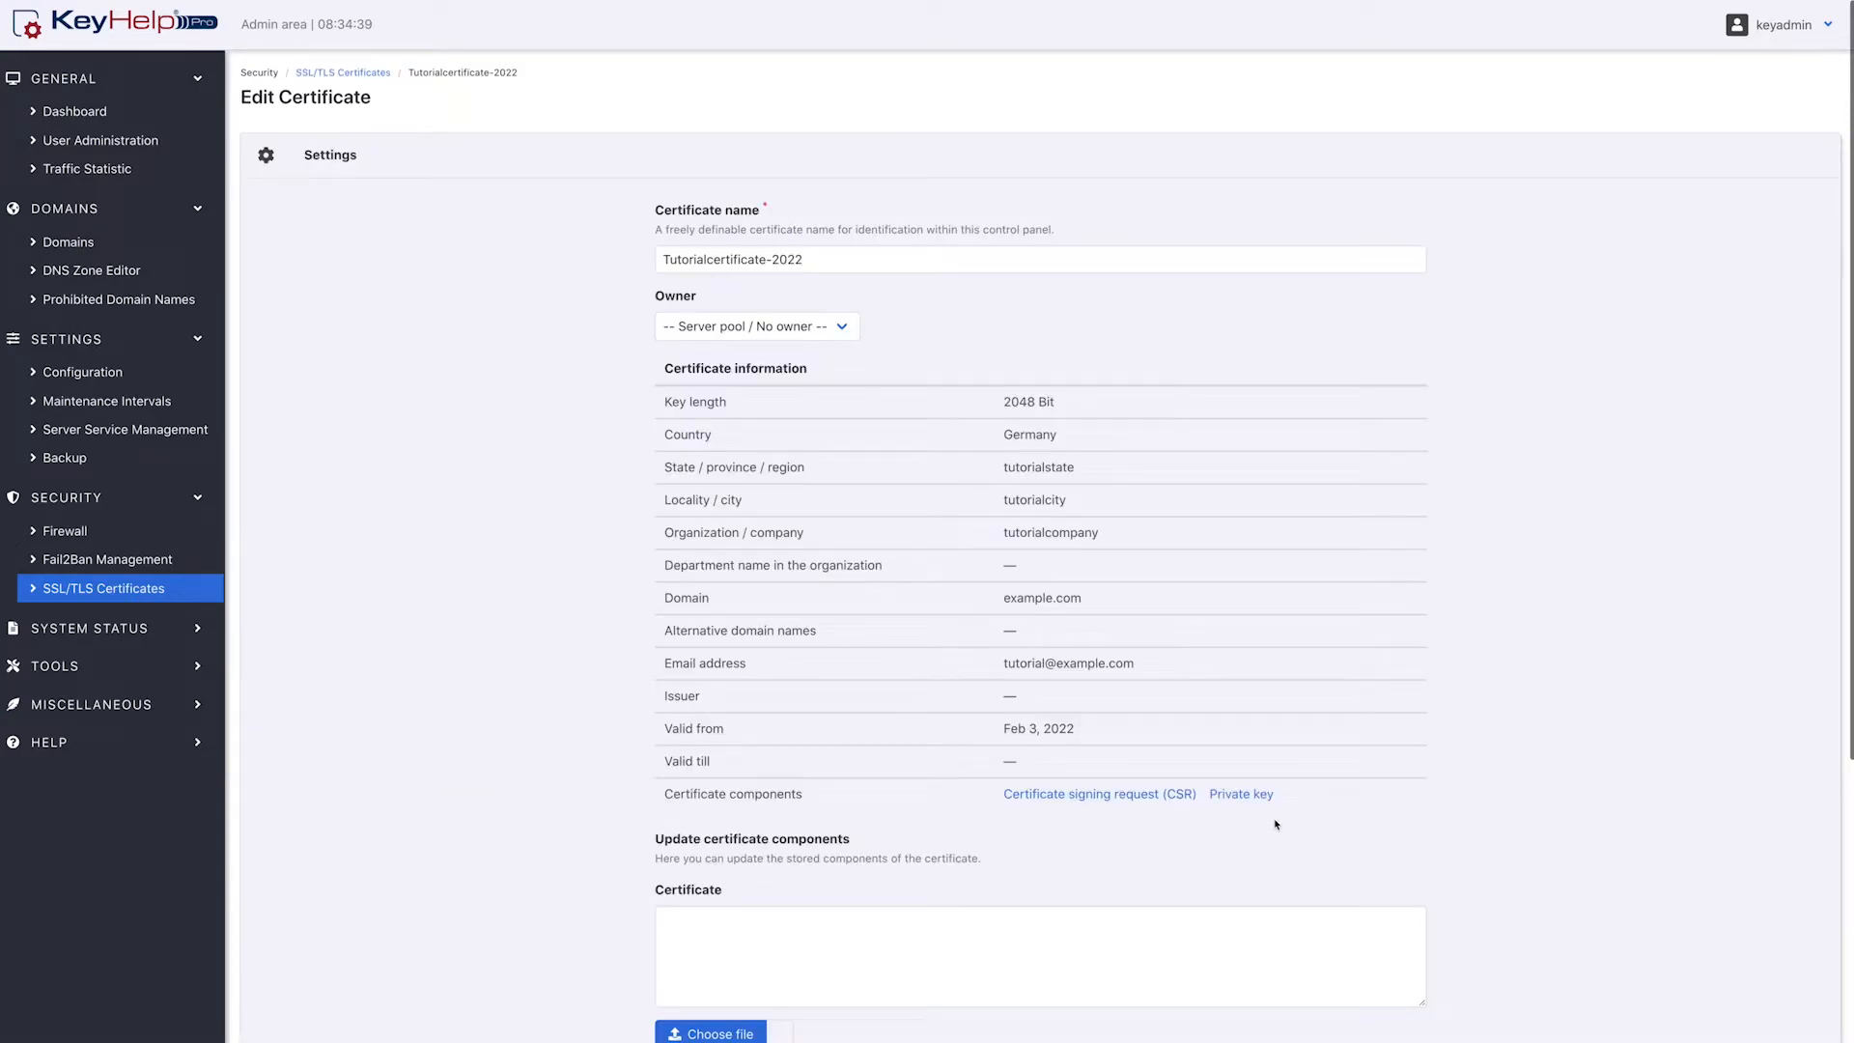
{"action": "left_click", "coordinate": [1253, 797]}
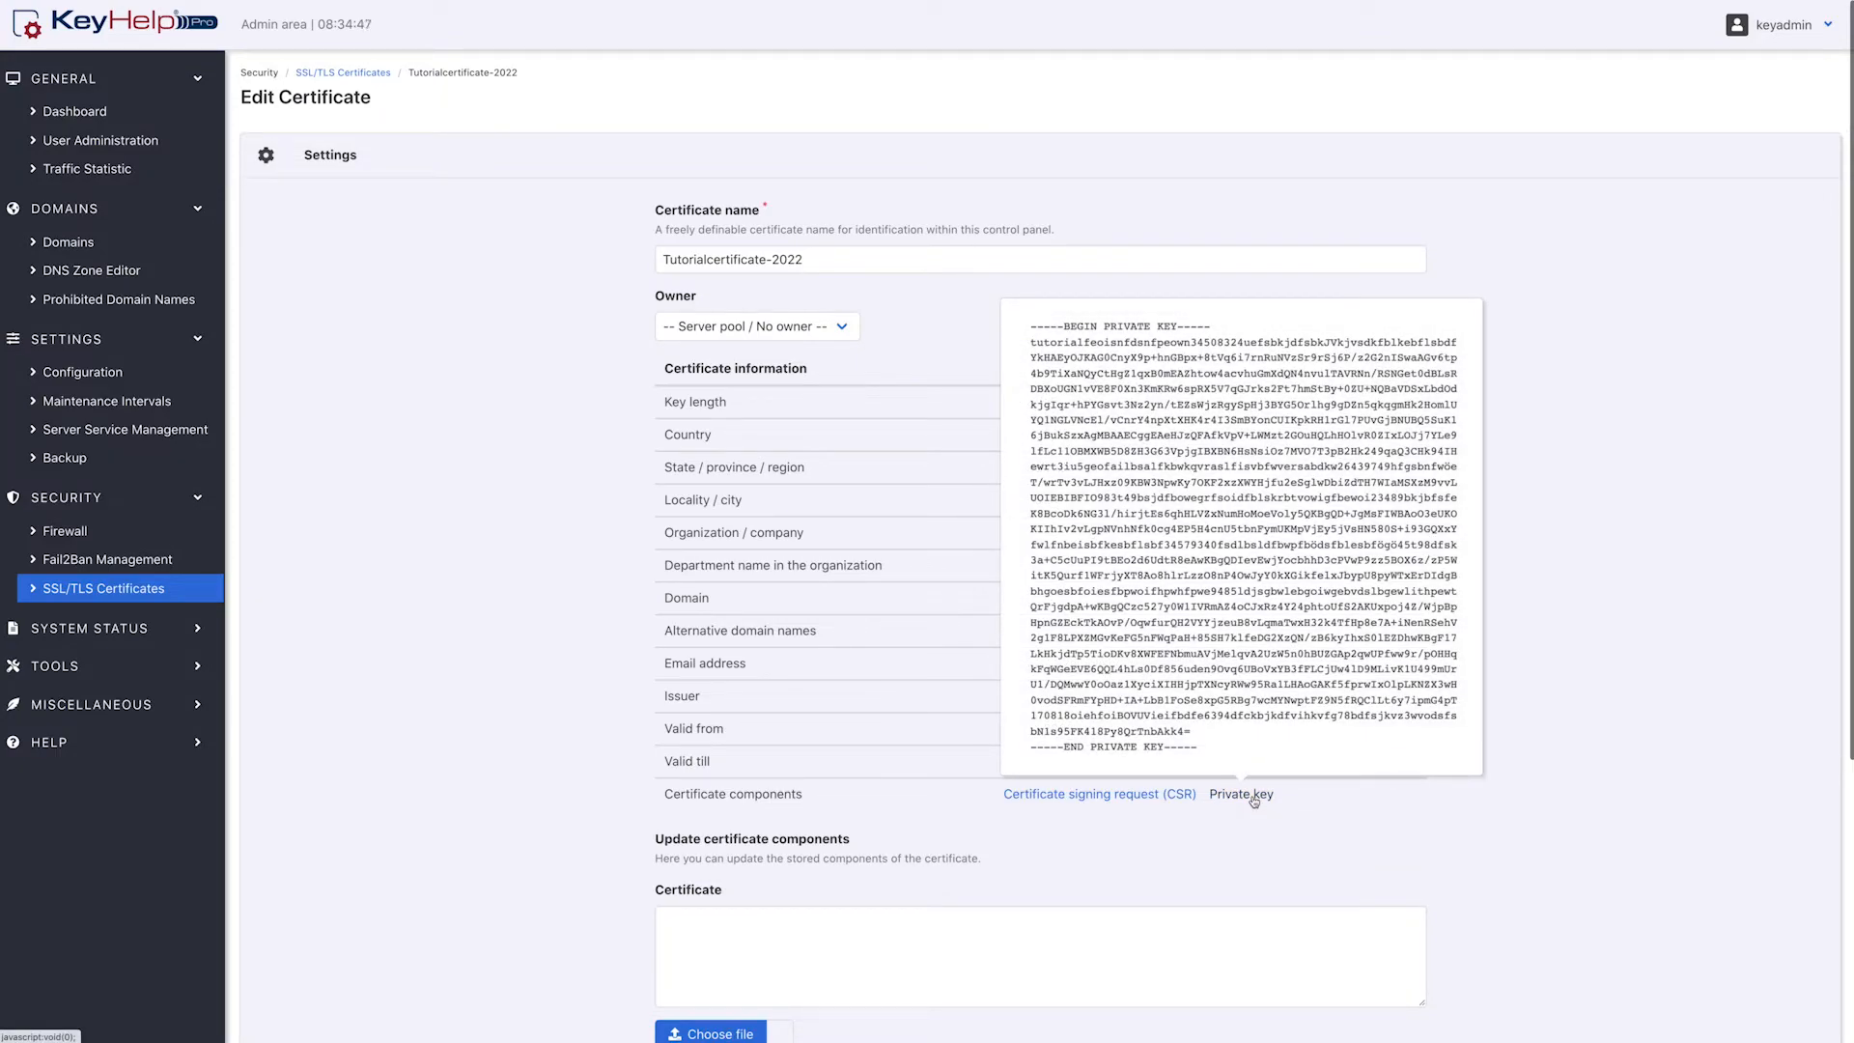
{"action": "left_click", "coordinate": [1105, 797]}
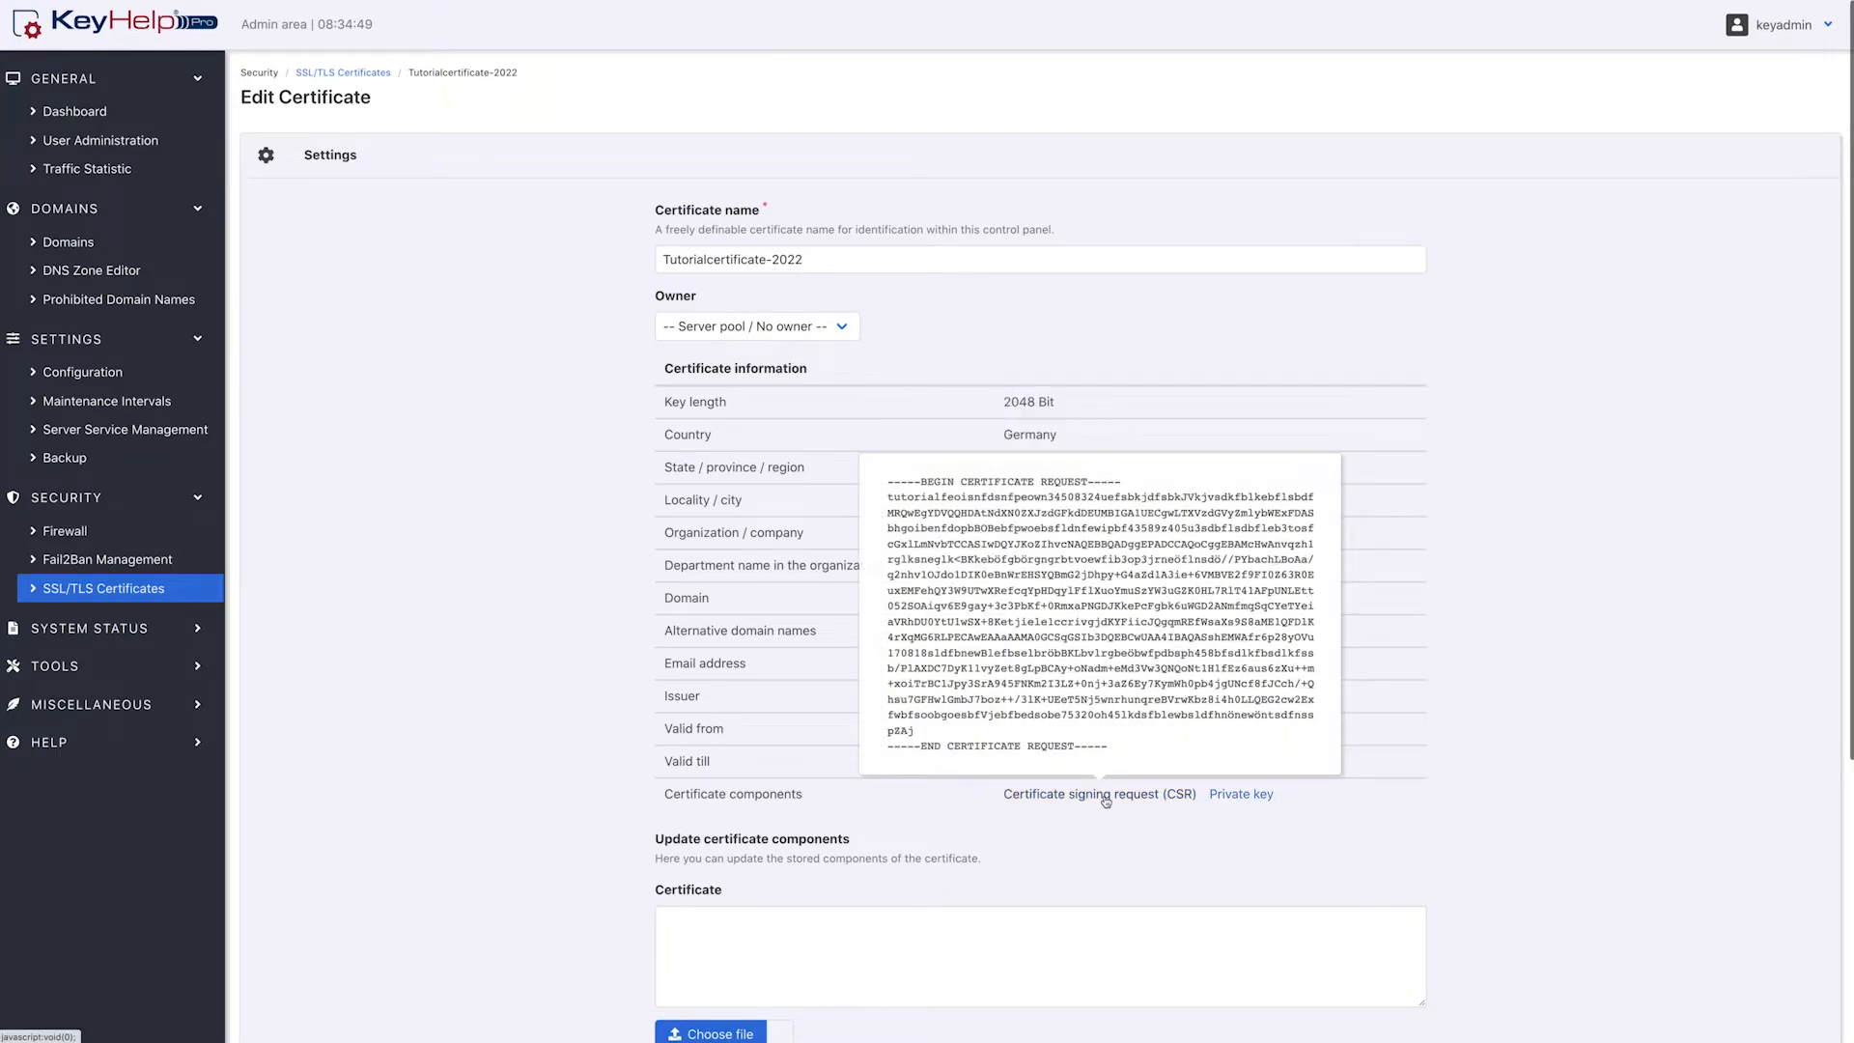
{"action": "left_click", "coordinate": [1068, 841]}
{"action": "scroll", "coordinate": [1066, 841], "scroll_direction": "down", "scroll_amount": 1}
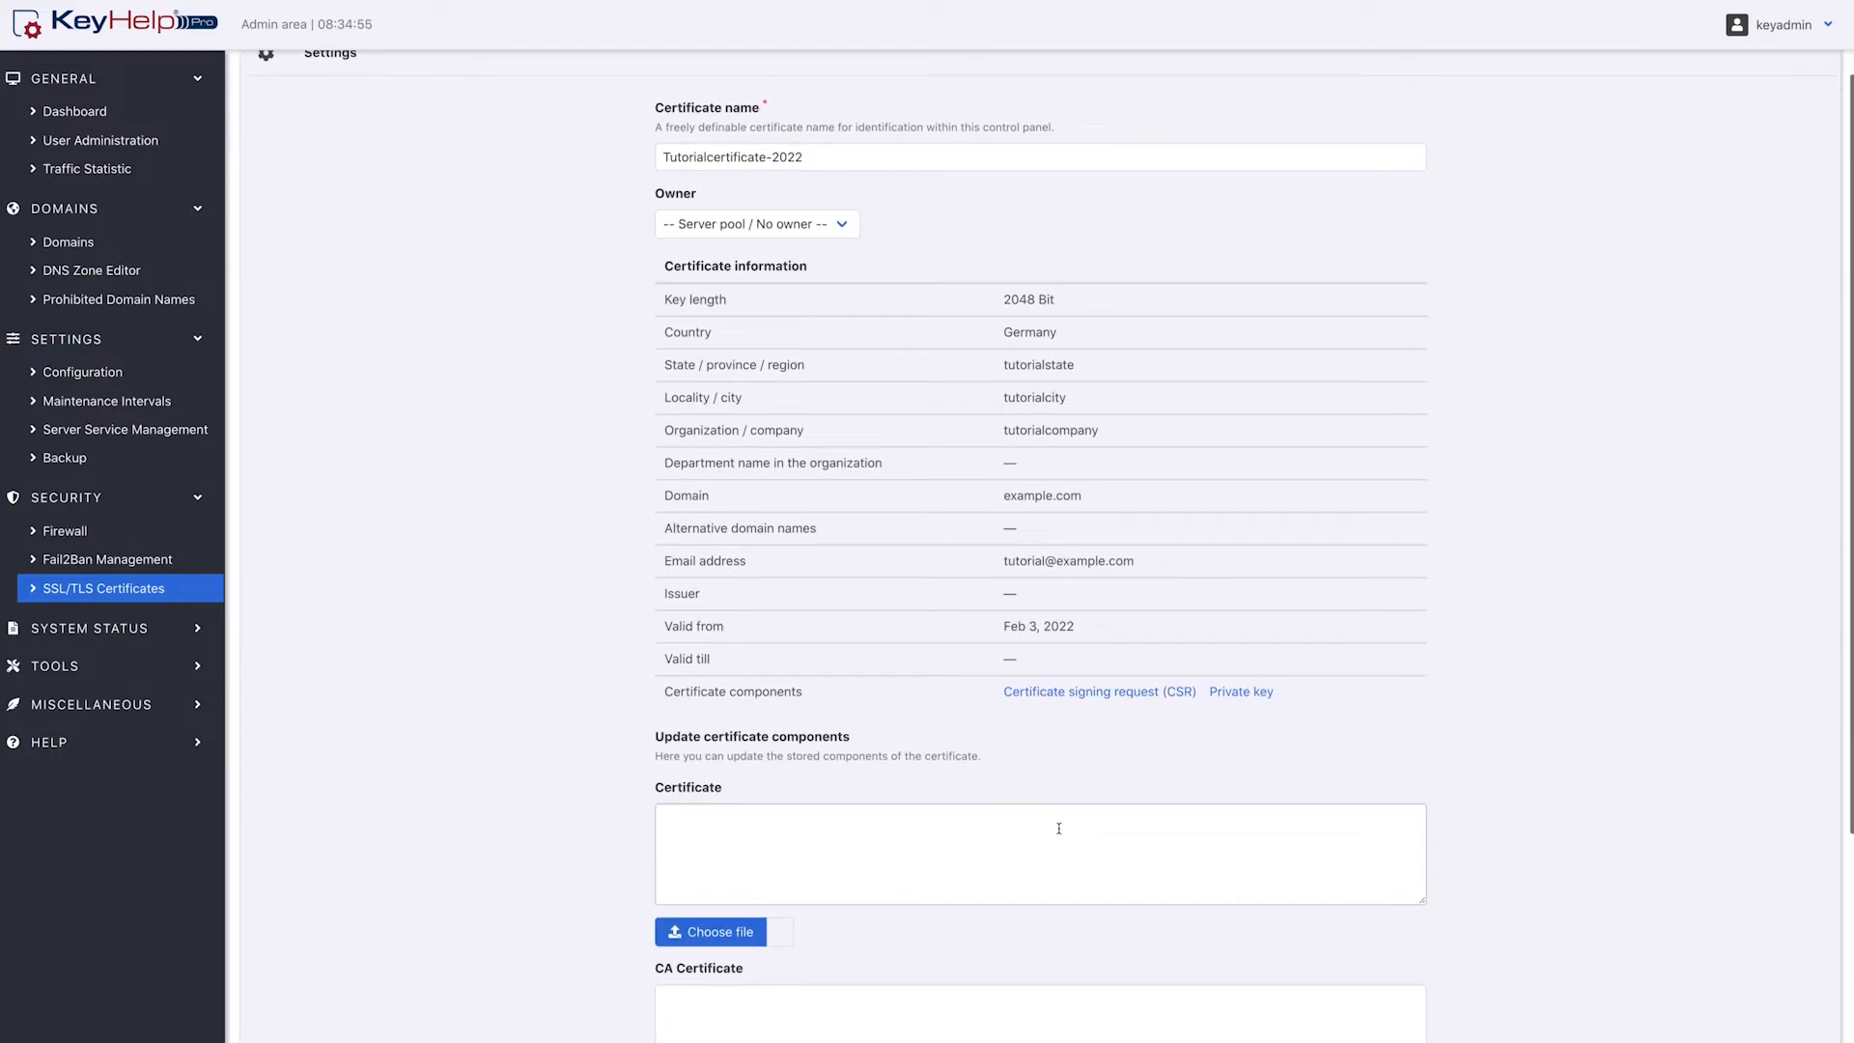
{"action": "left_click", "coordinate": [896, 830]}
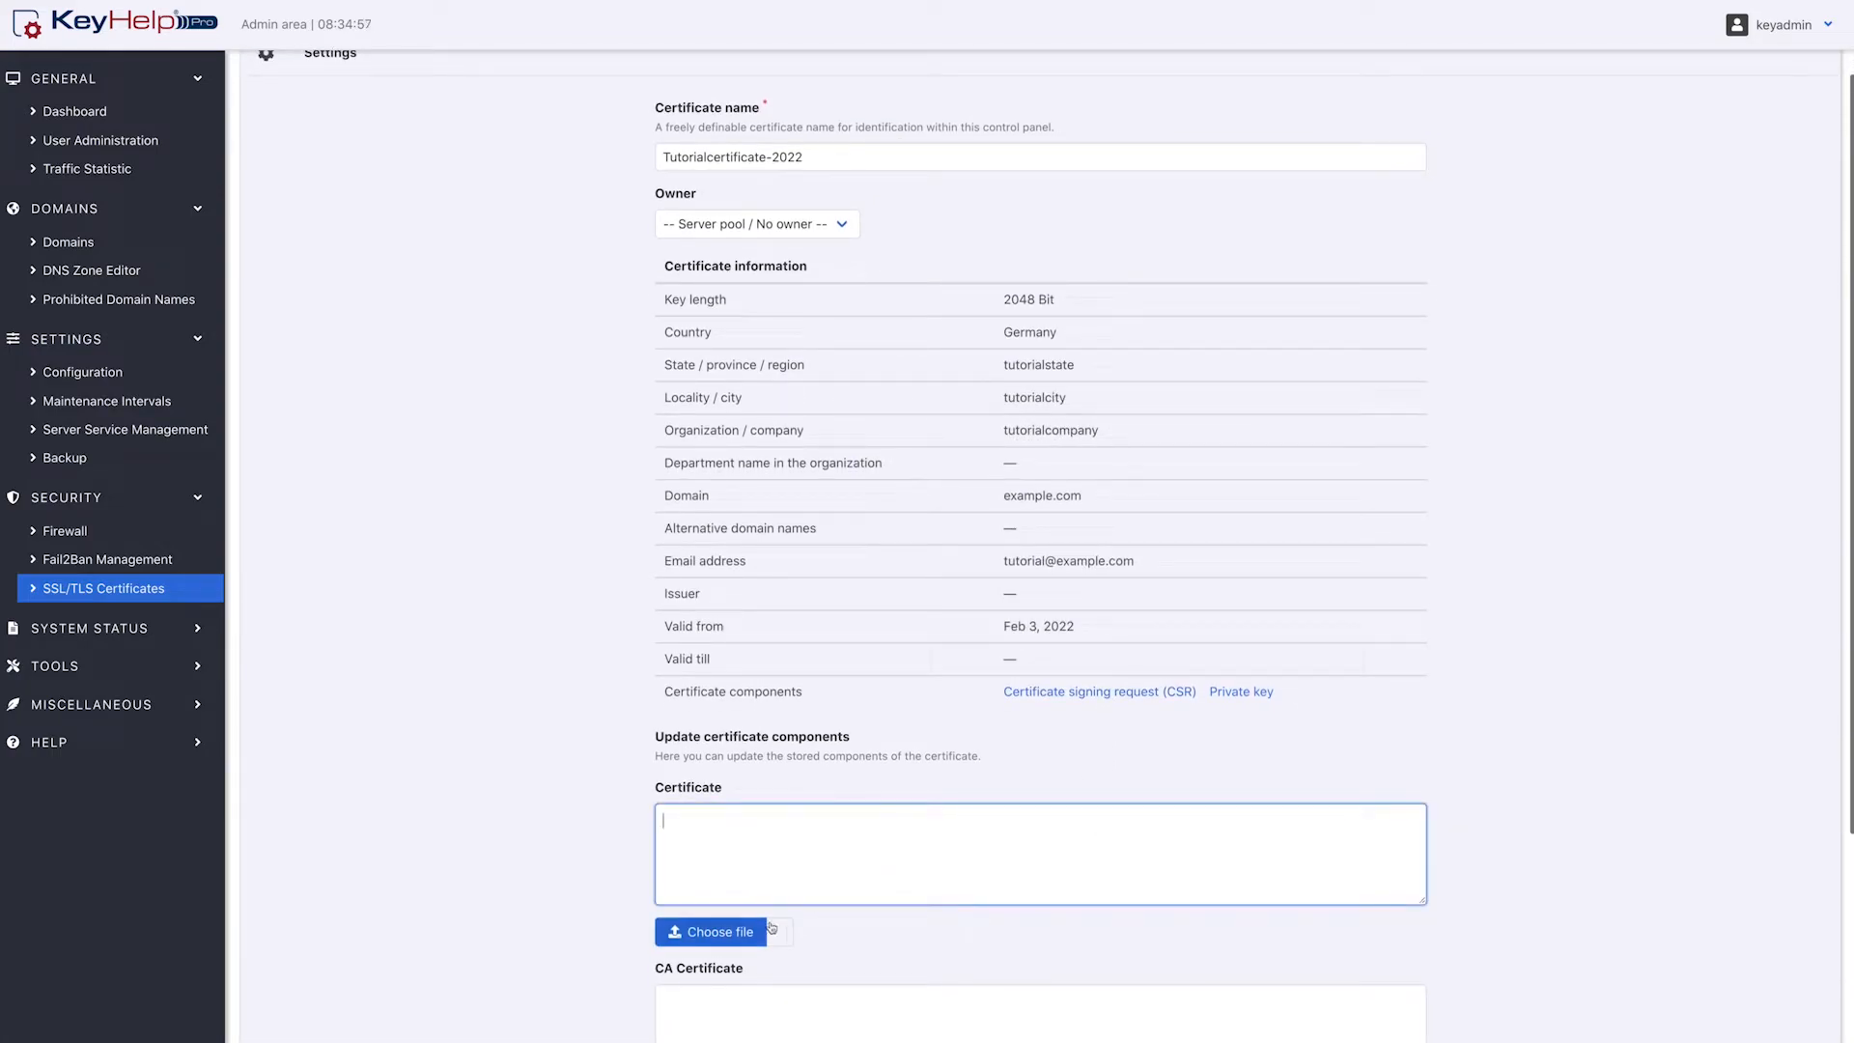
{"action": "left_click", "coordinate": [853, 931]}
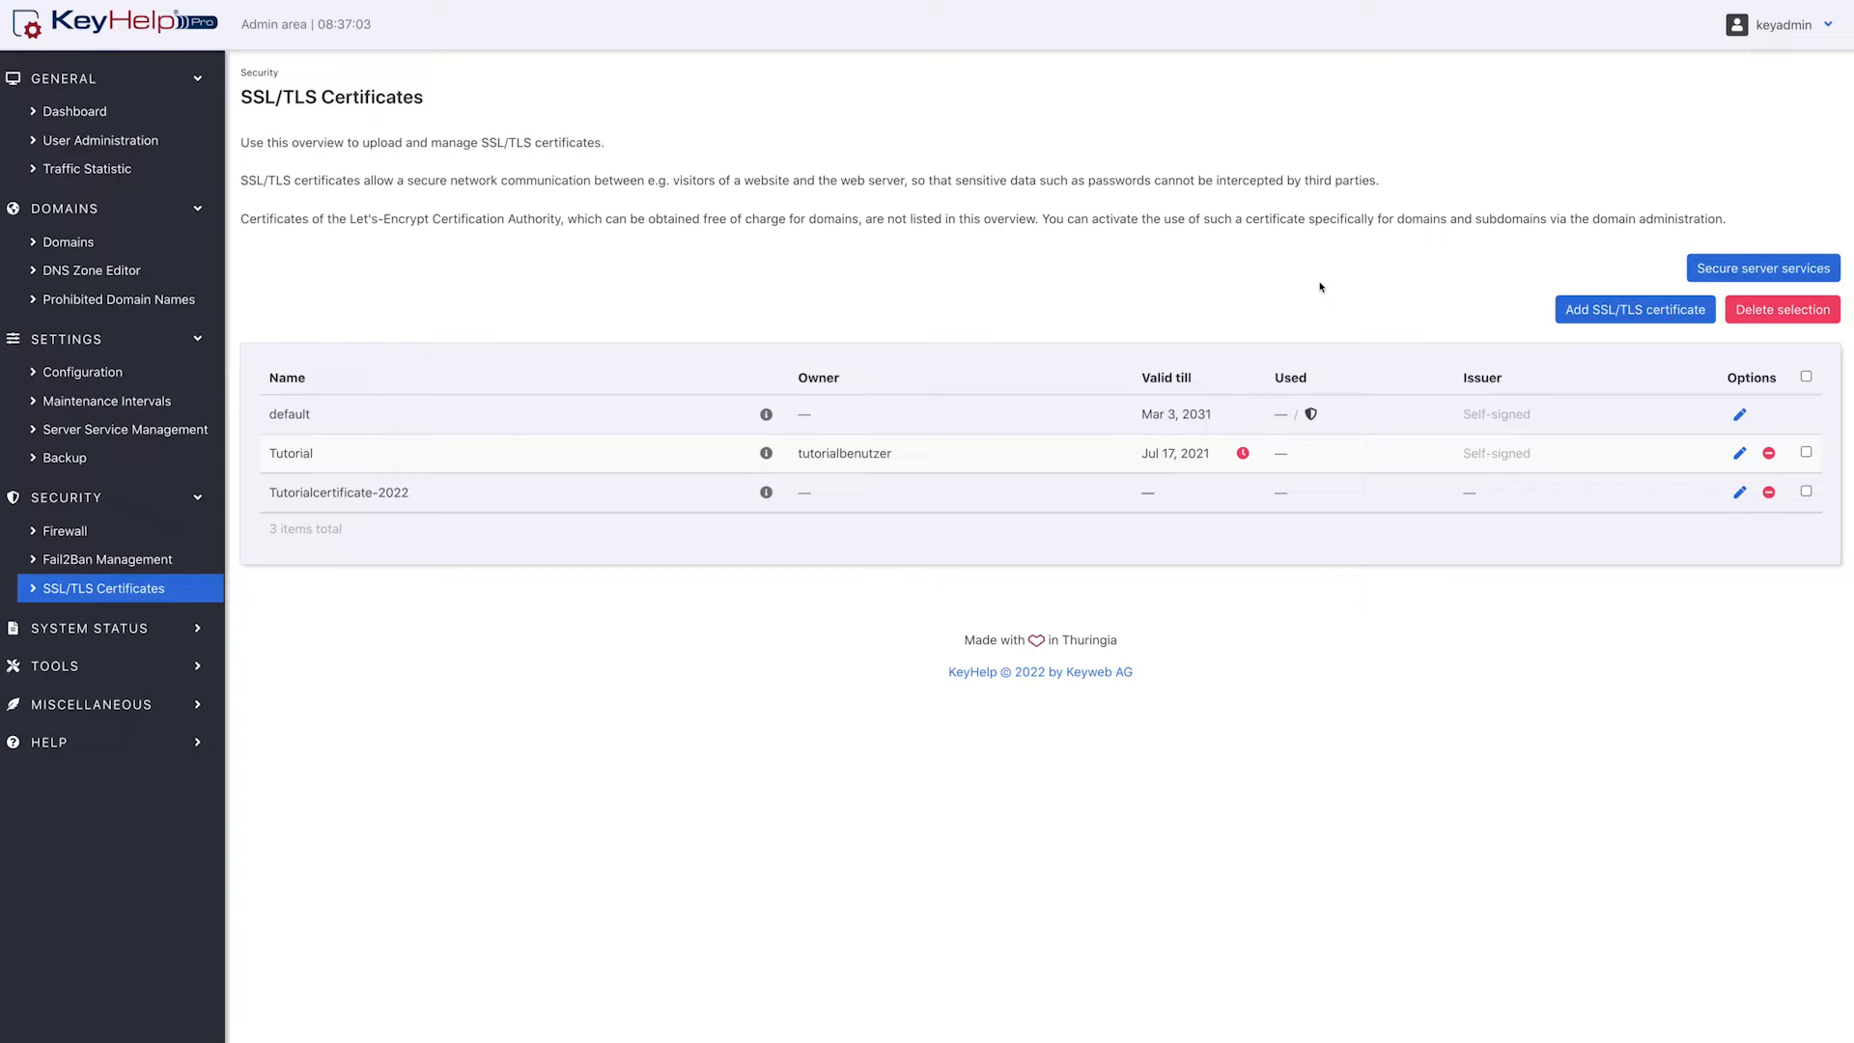
Step: Start a new certificate named Tutorial-2022-existing with Server pool / No owner as owner and Upload an existing certificate as the action
{"action": "left_click", "coordinate": [1609, 315]}
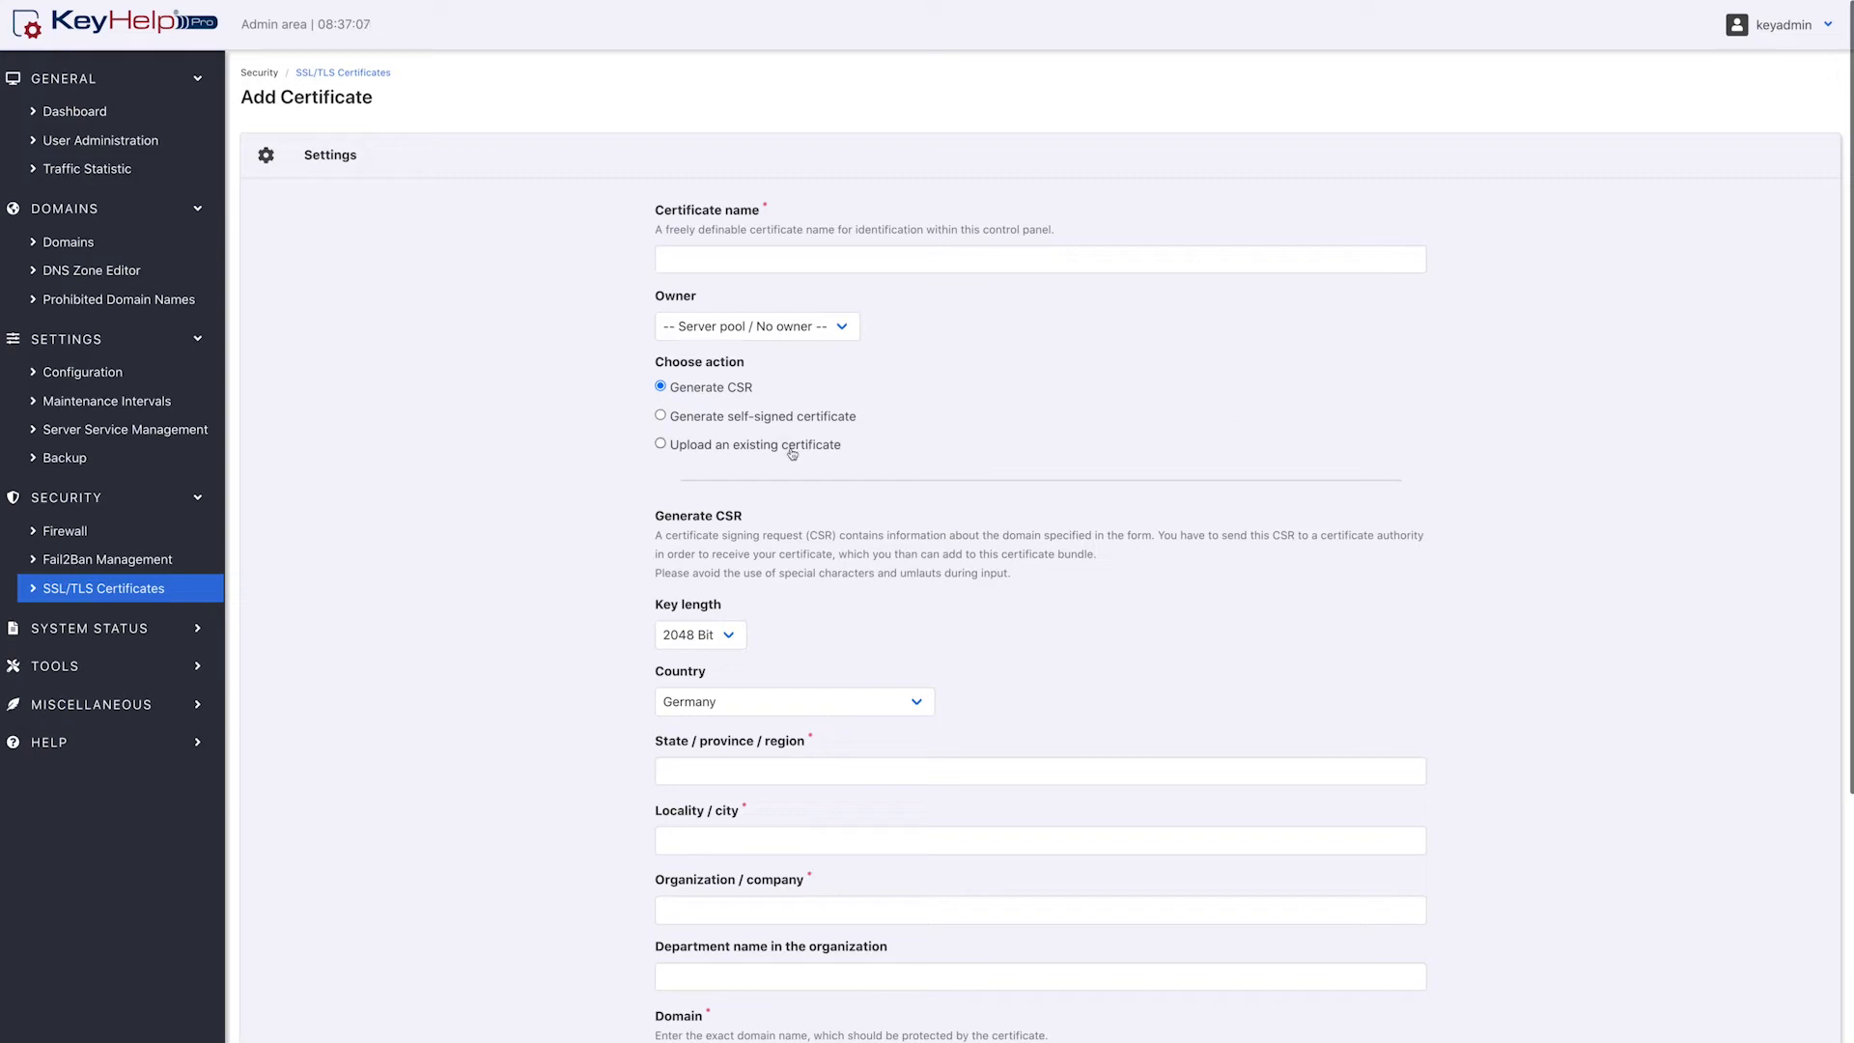
{"action": "left_click", "coordinate": [746, 449]}
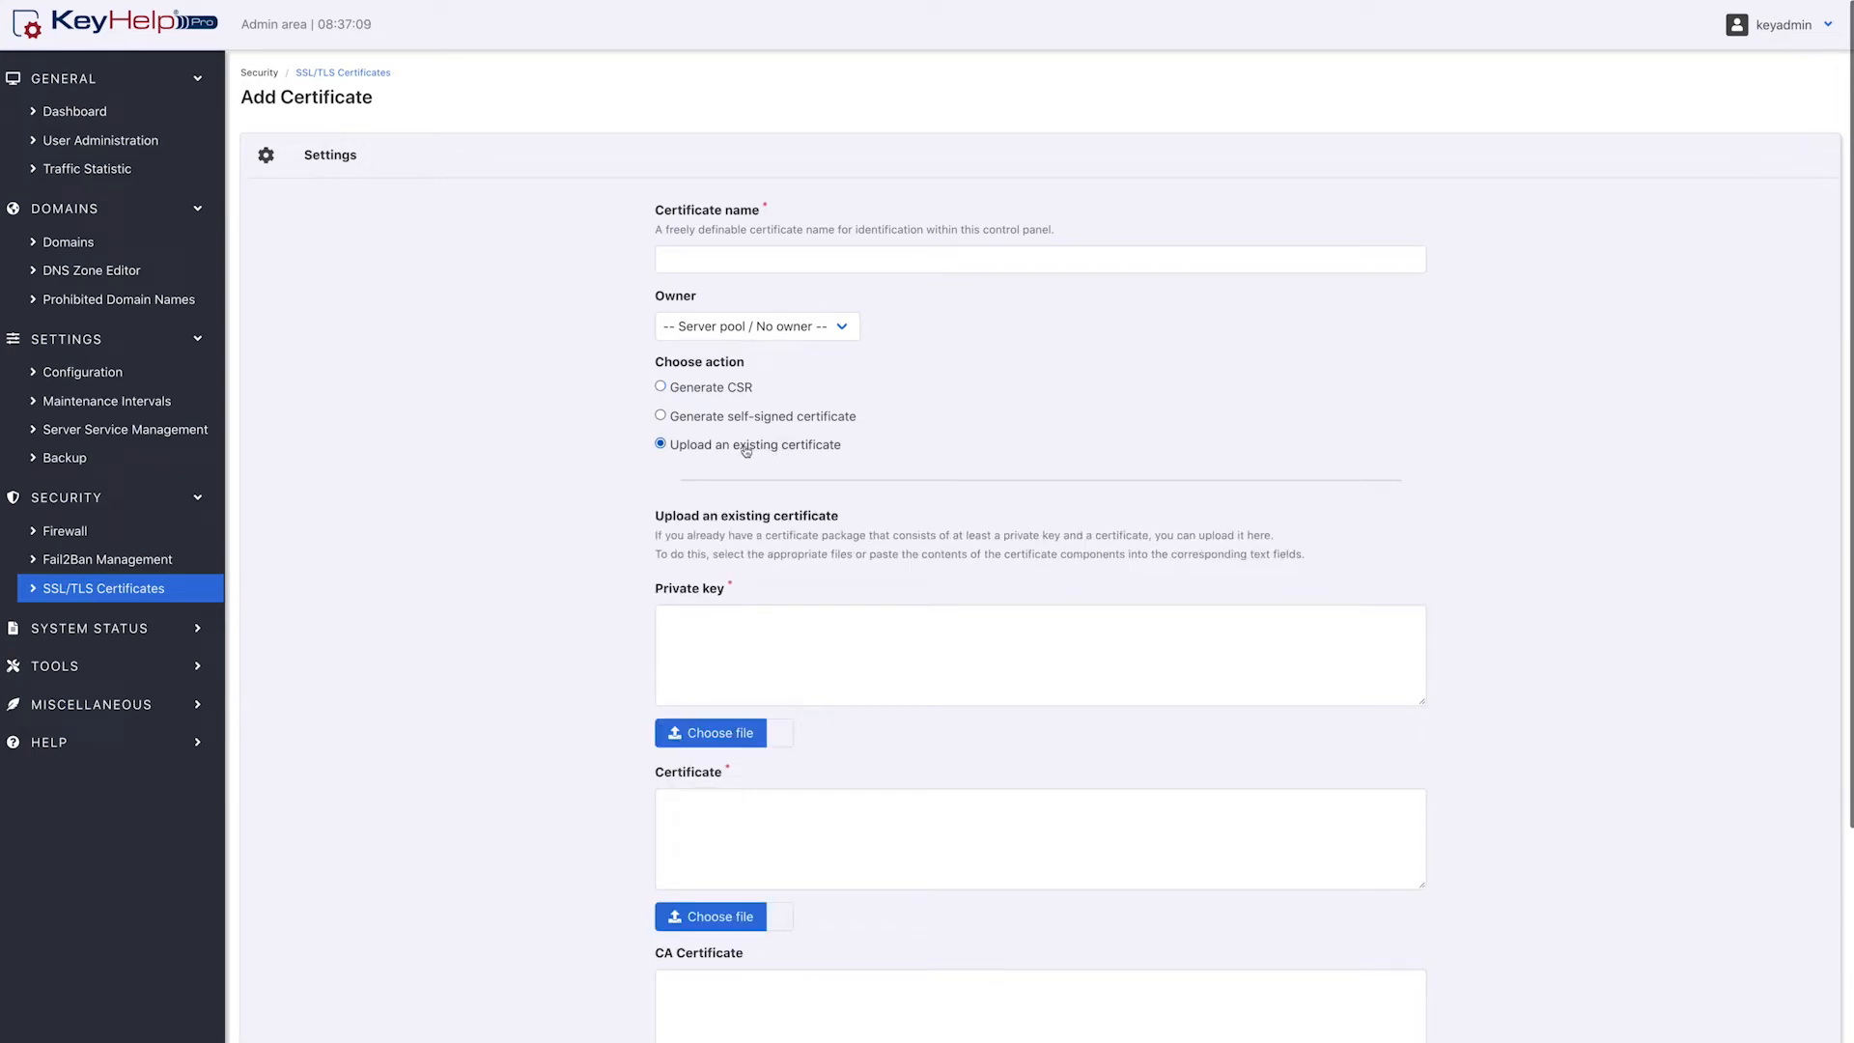
{"action": "left_click", "coordinate": [905, 257]}
{"action": "type", "text": "T"}
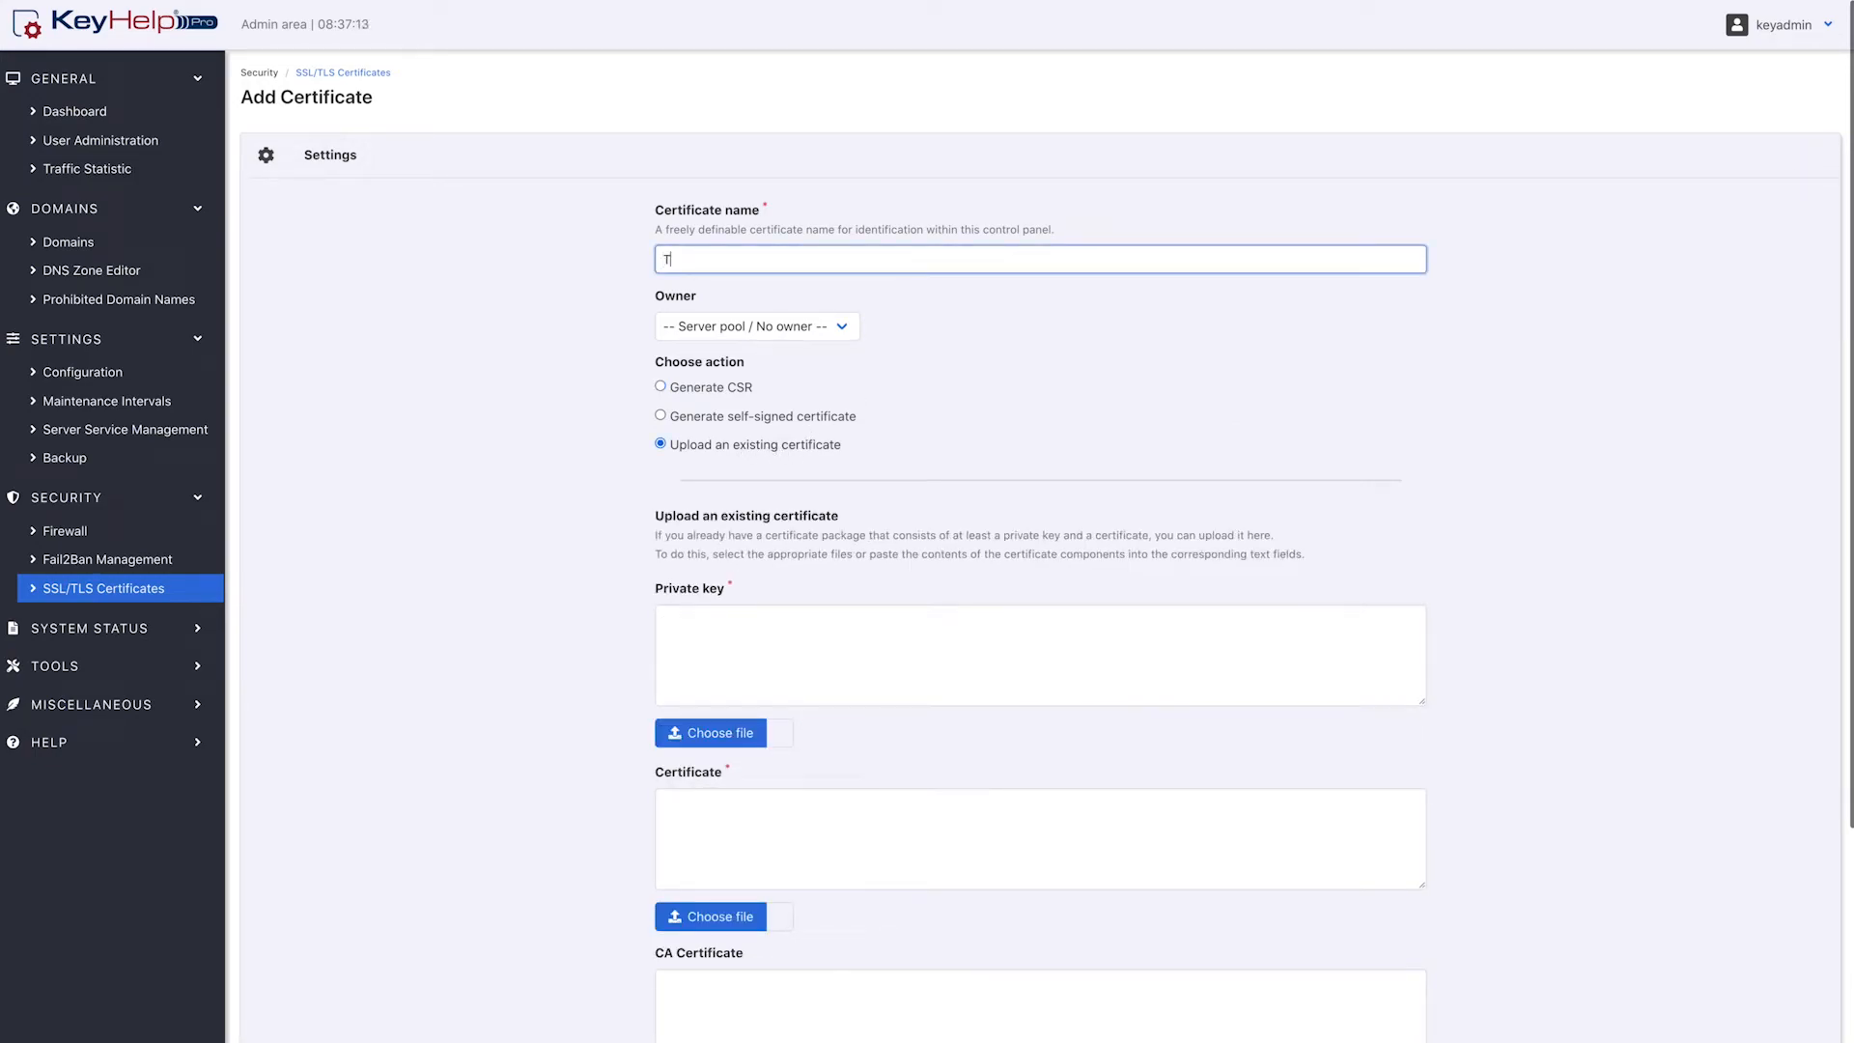
{"action": "type", "text": "utorial-2022-existing"}
{"action": "left_click", "coordinate": [838, 326]}
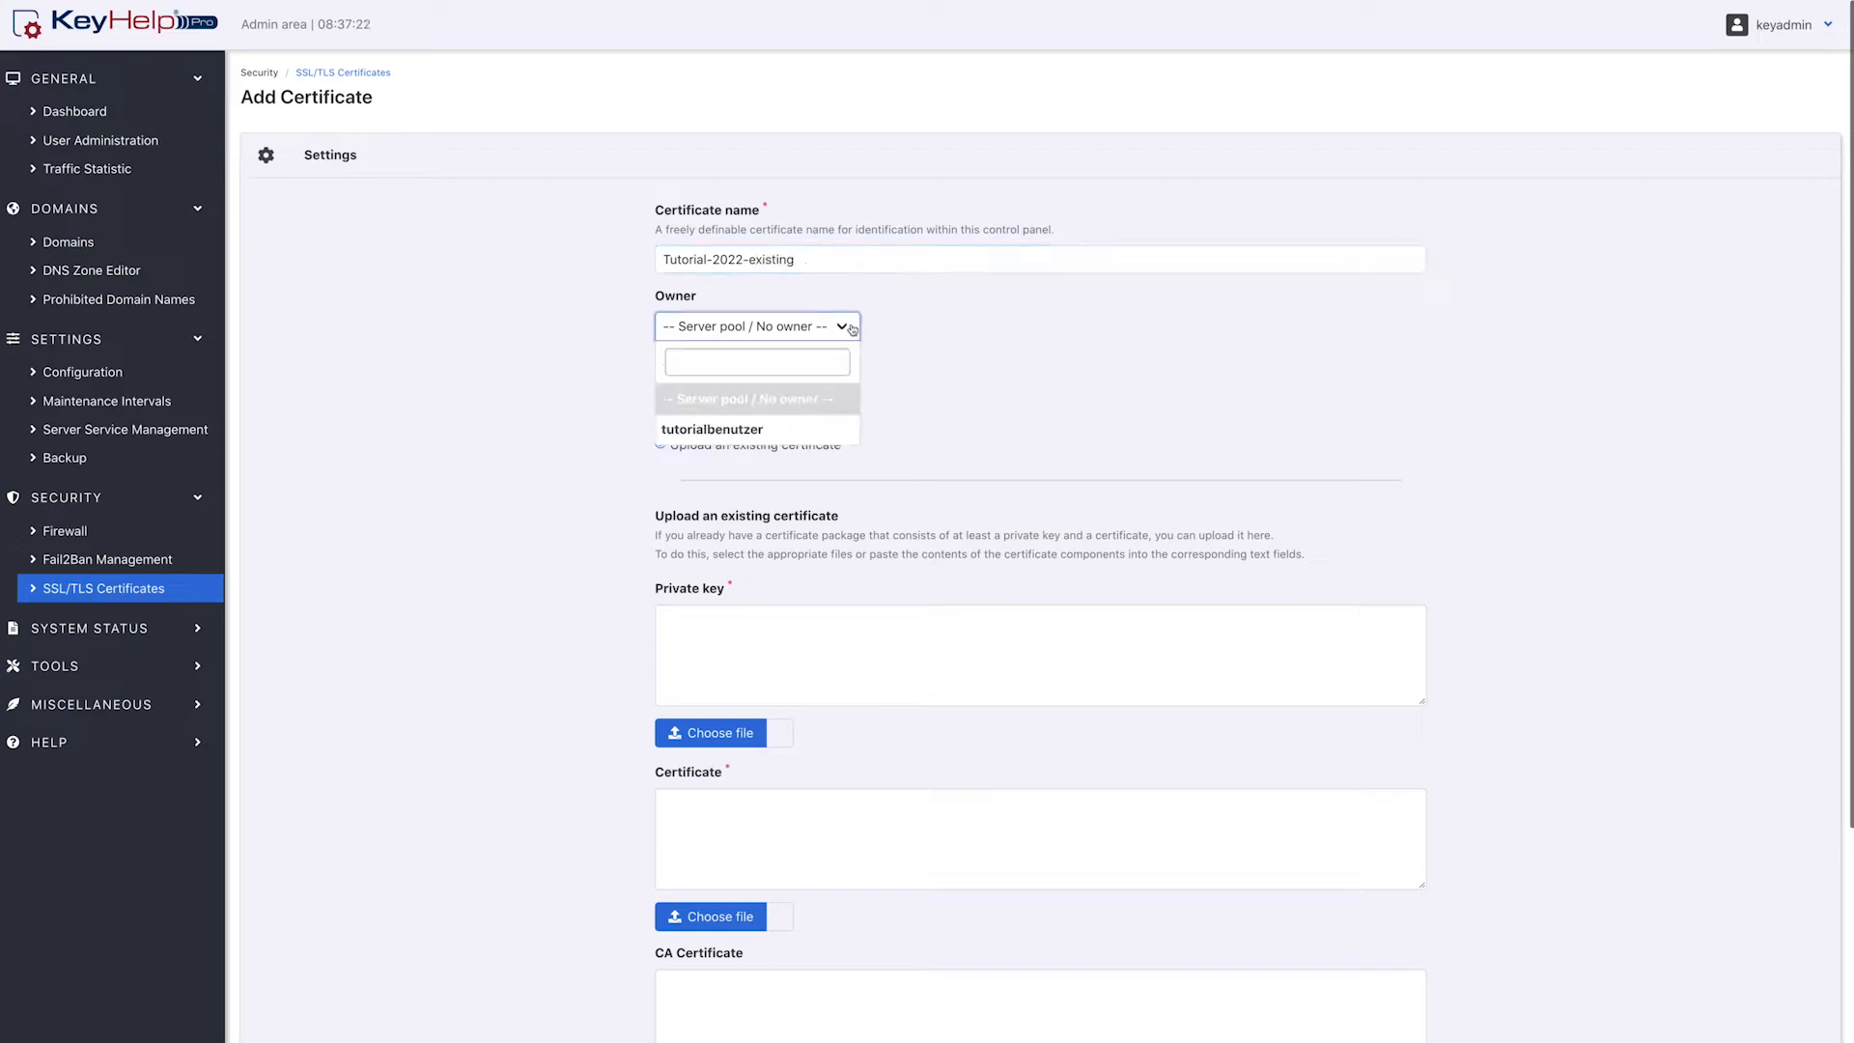
{"action": "left_click", "coordinate": [795, 407]}
Step: Paste the private key, the certificate and the CA certificate into their respective fields
{"action": "scroll", "coordinate": [796, 405], "scroll_direction": "down", "scroll_amount": 1}
{"action": "scroll", "coordinate": [796, 403], "scroll_direction": "down", "scroll_amount": 1}
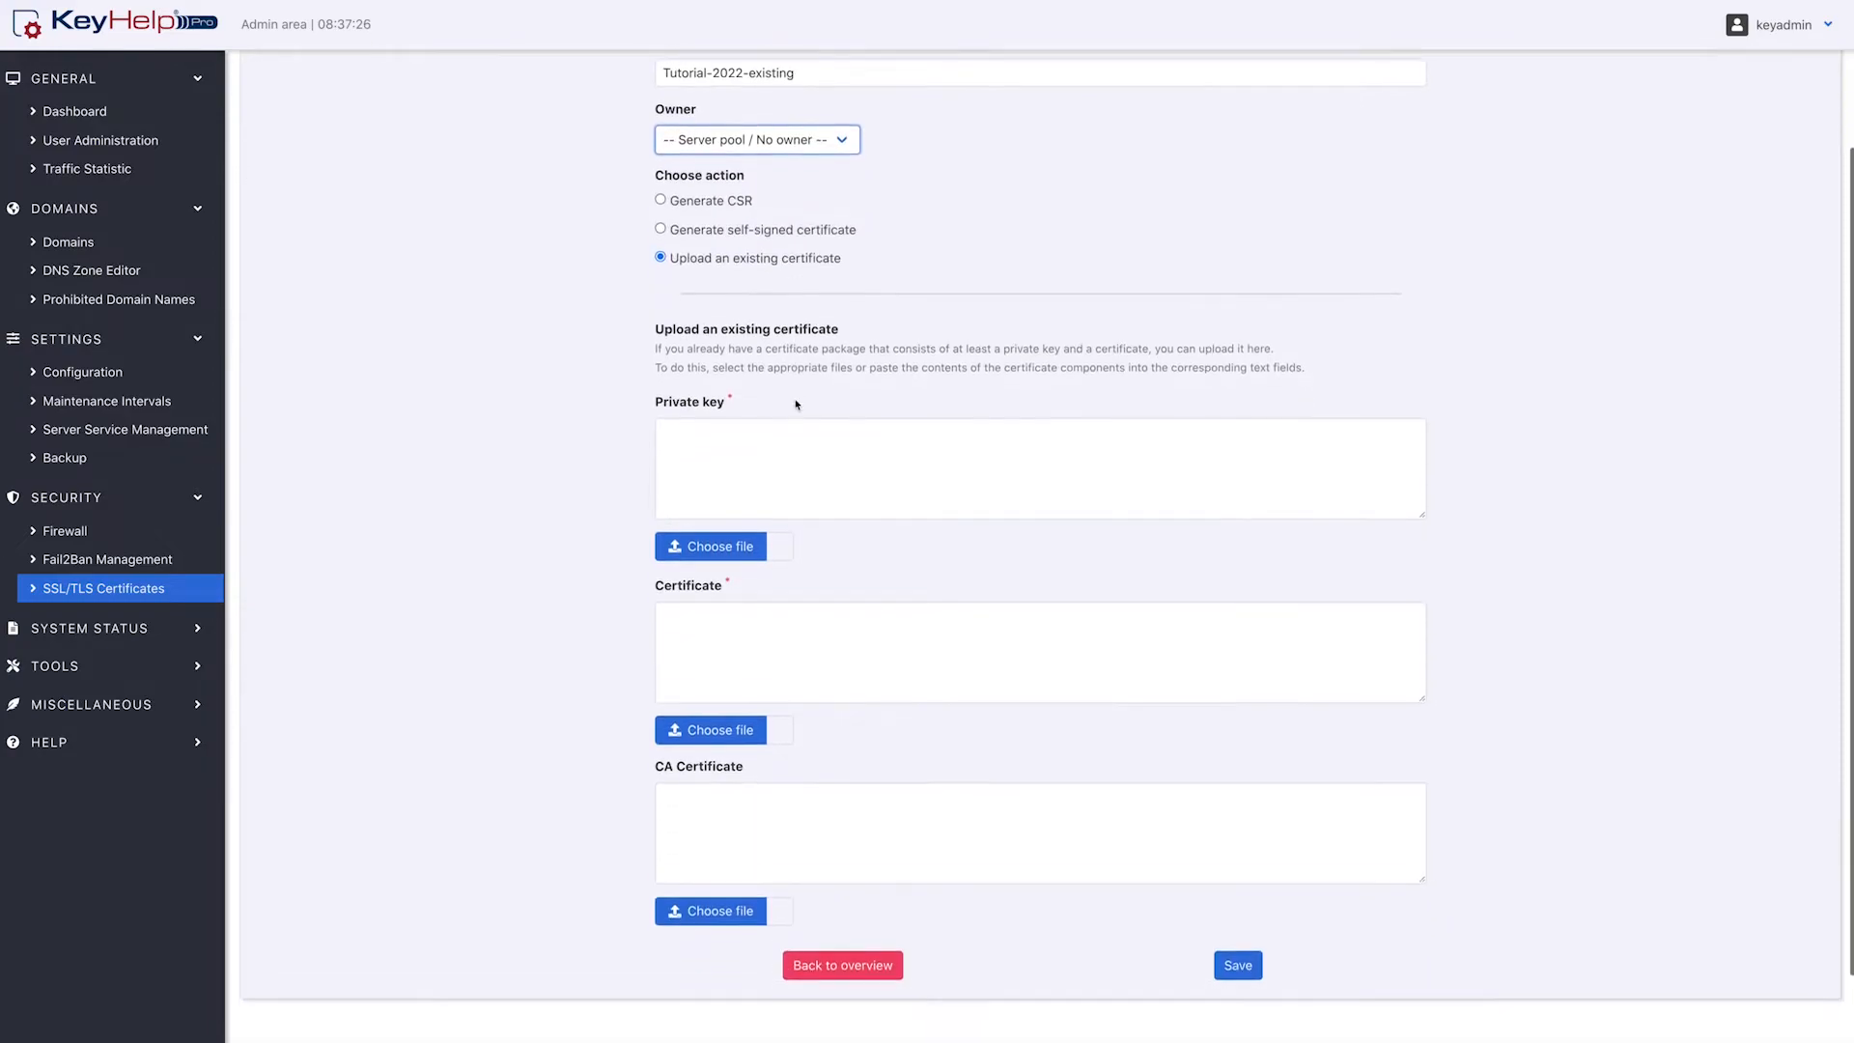
{"action": "left_click", "coordinate": [890, 417]}
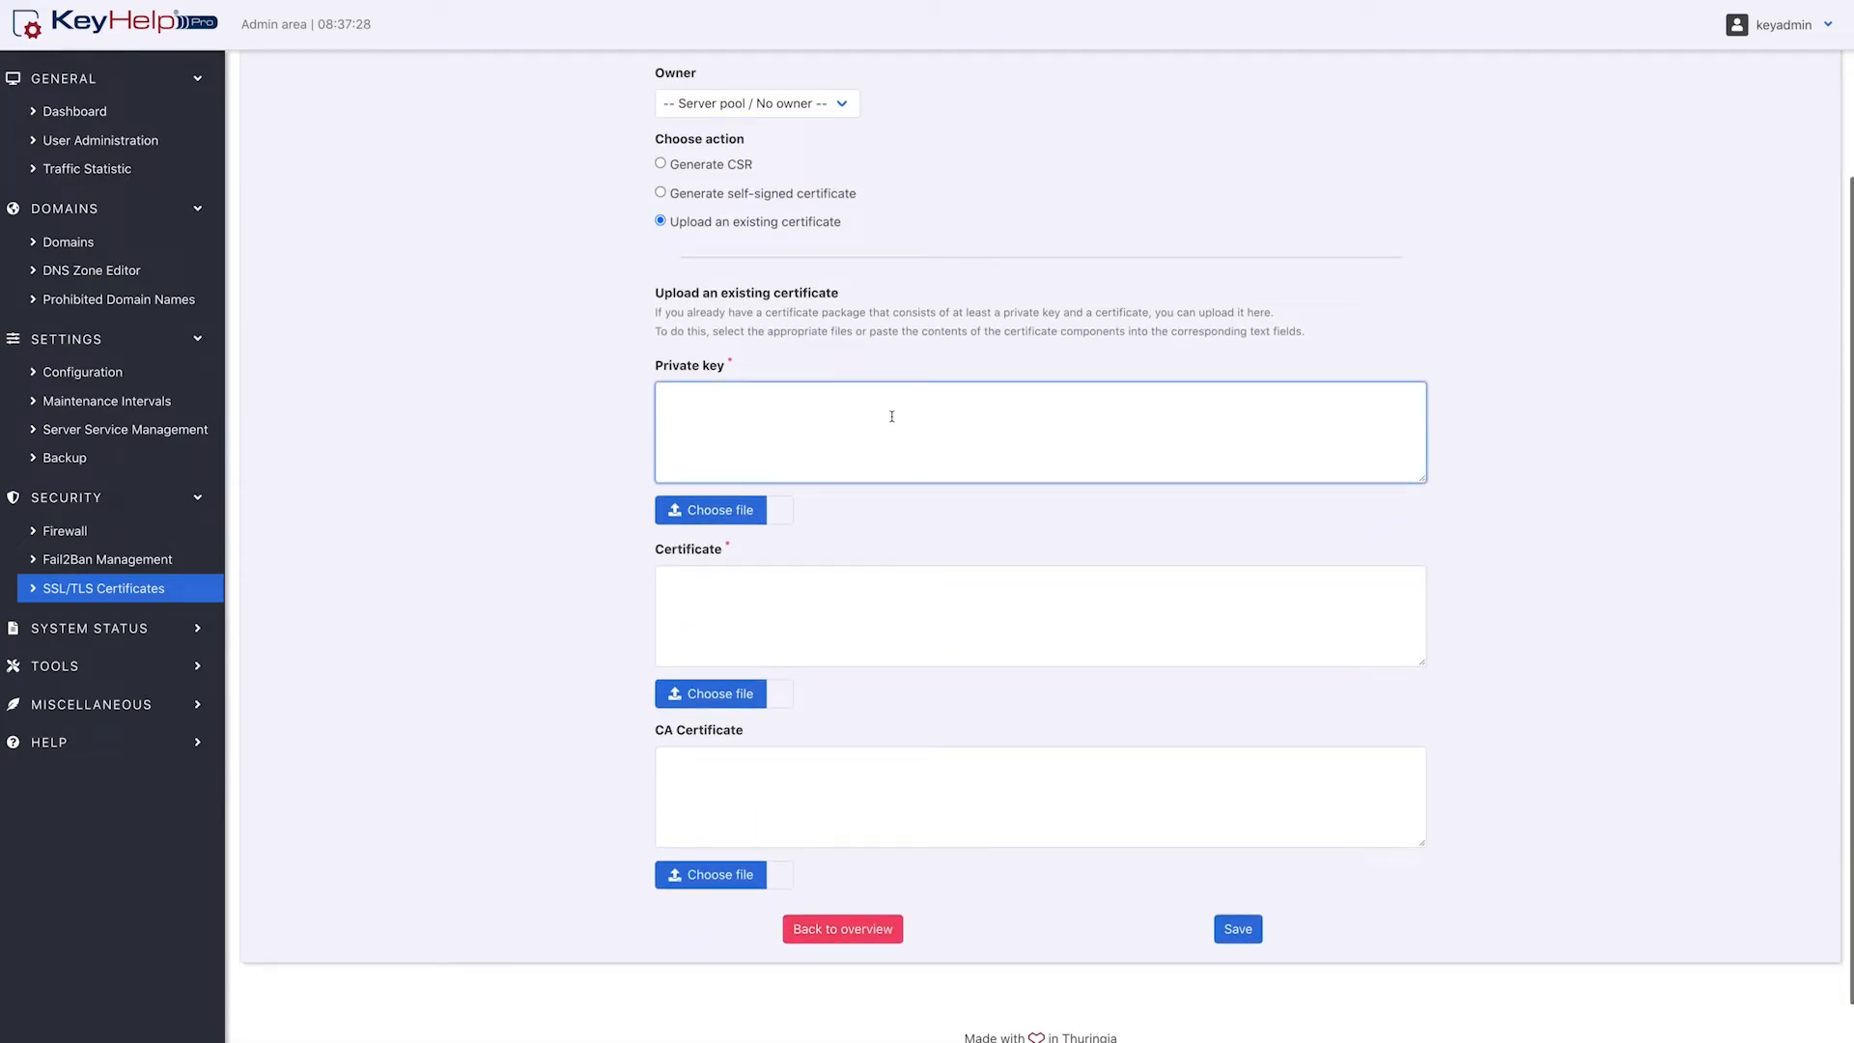
{"action": "key", "text": "ctrl+v"}
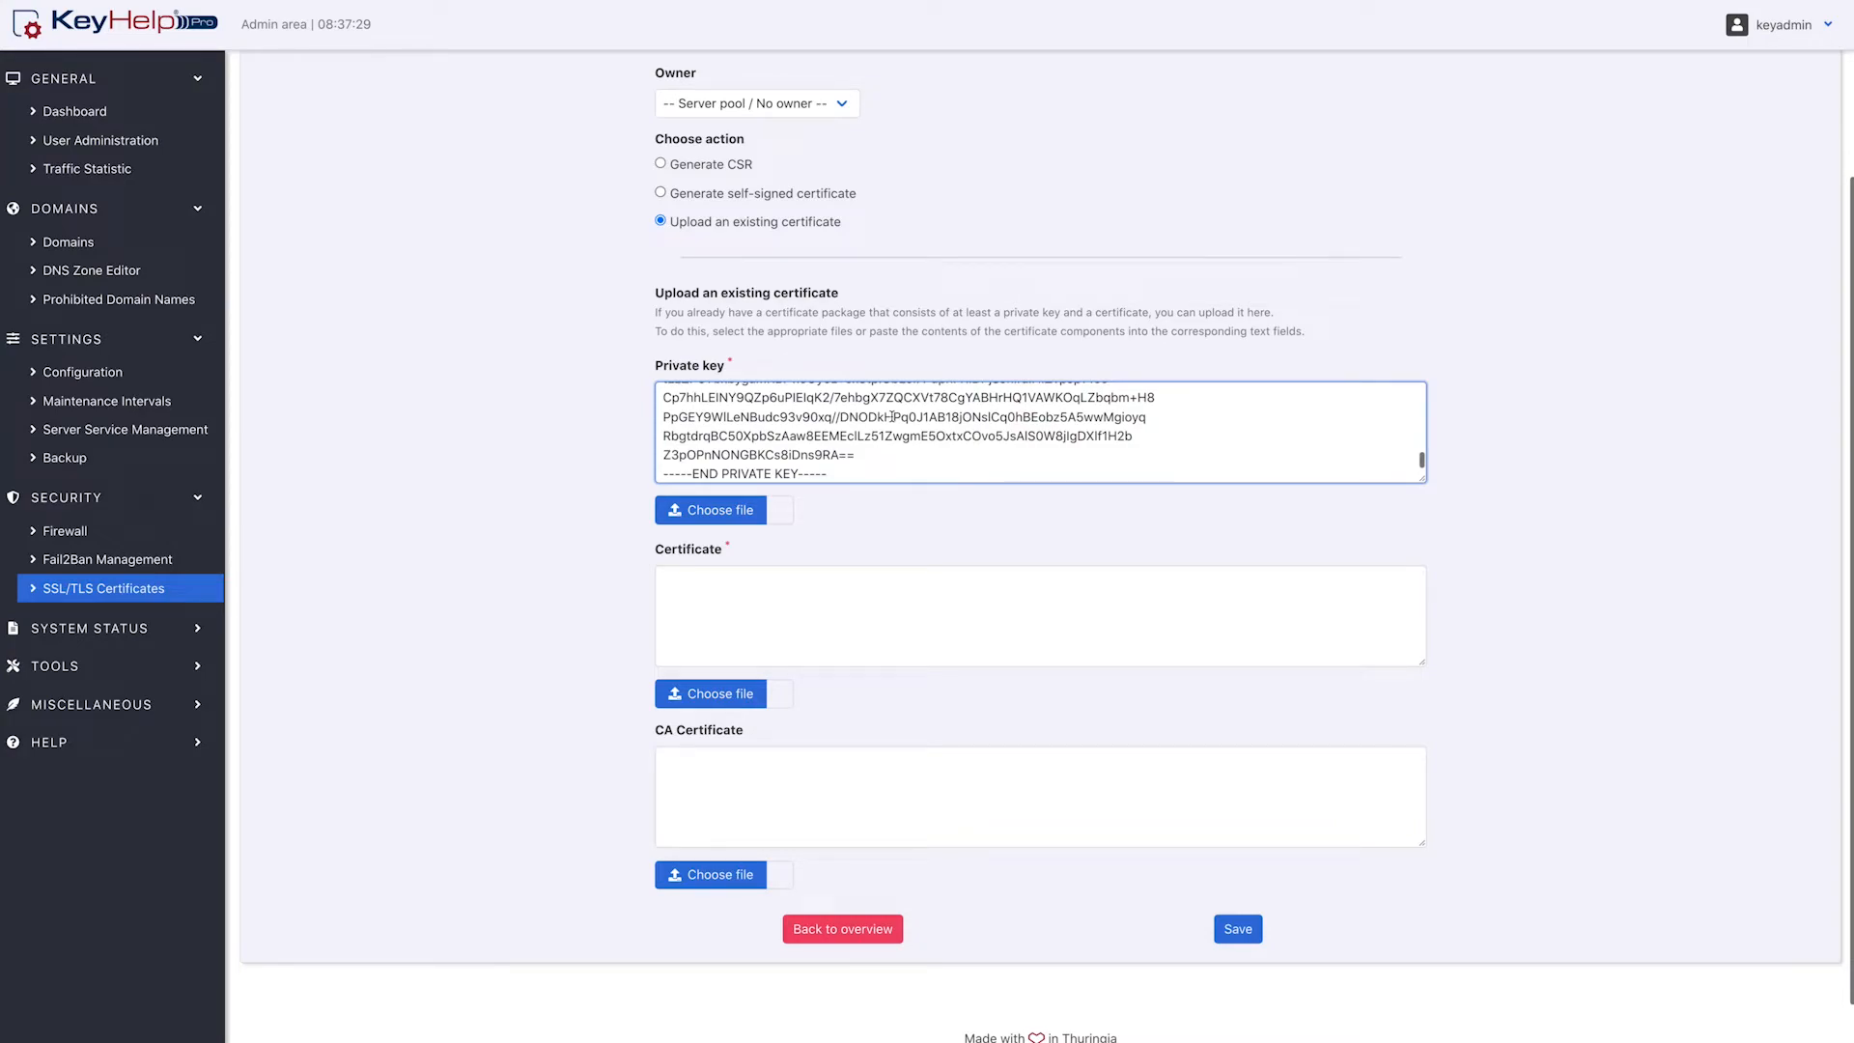
{"action": "left_click", "coordinate": [856, 595]}
{"action": "key", "text": "ctrl+v"}
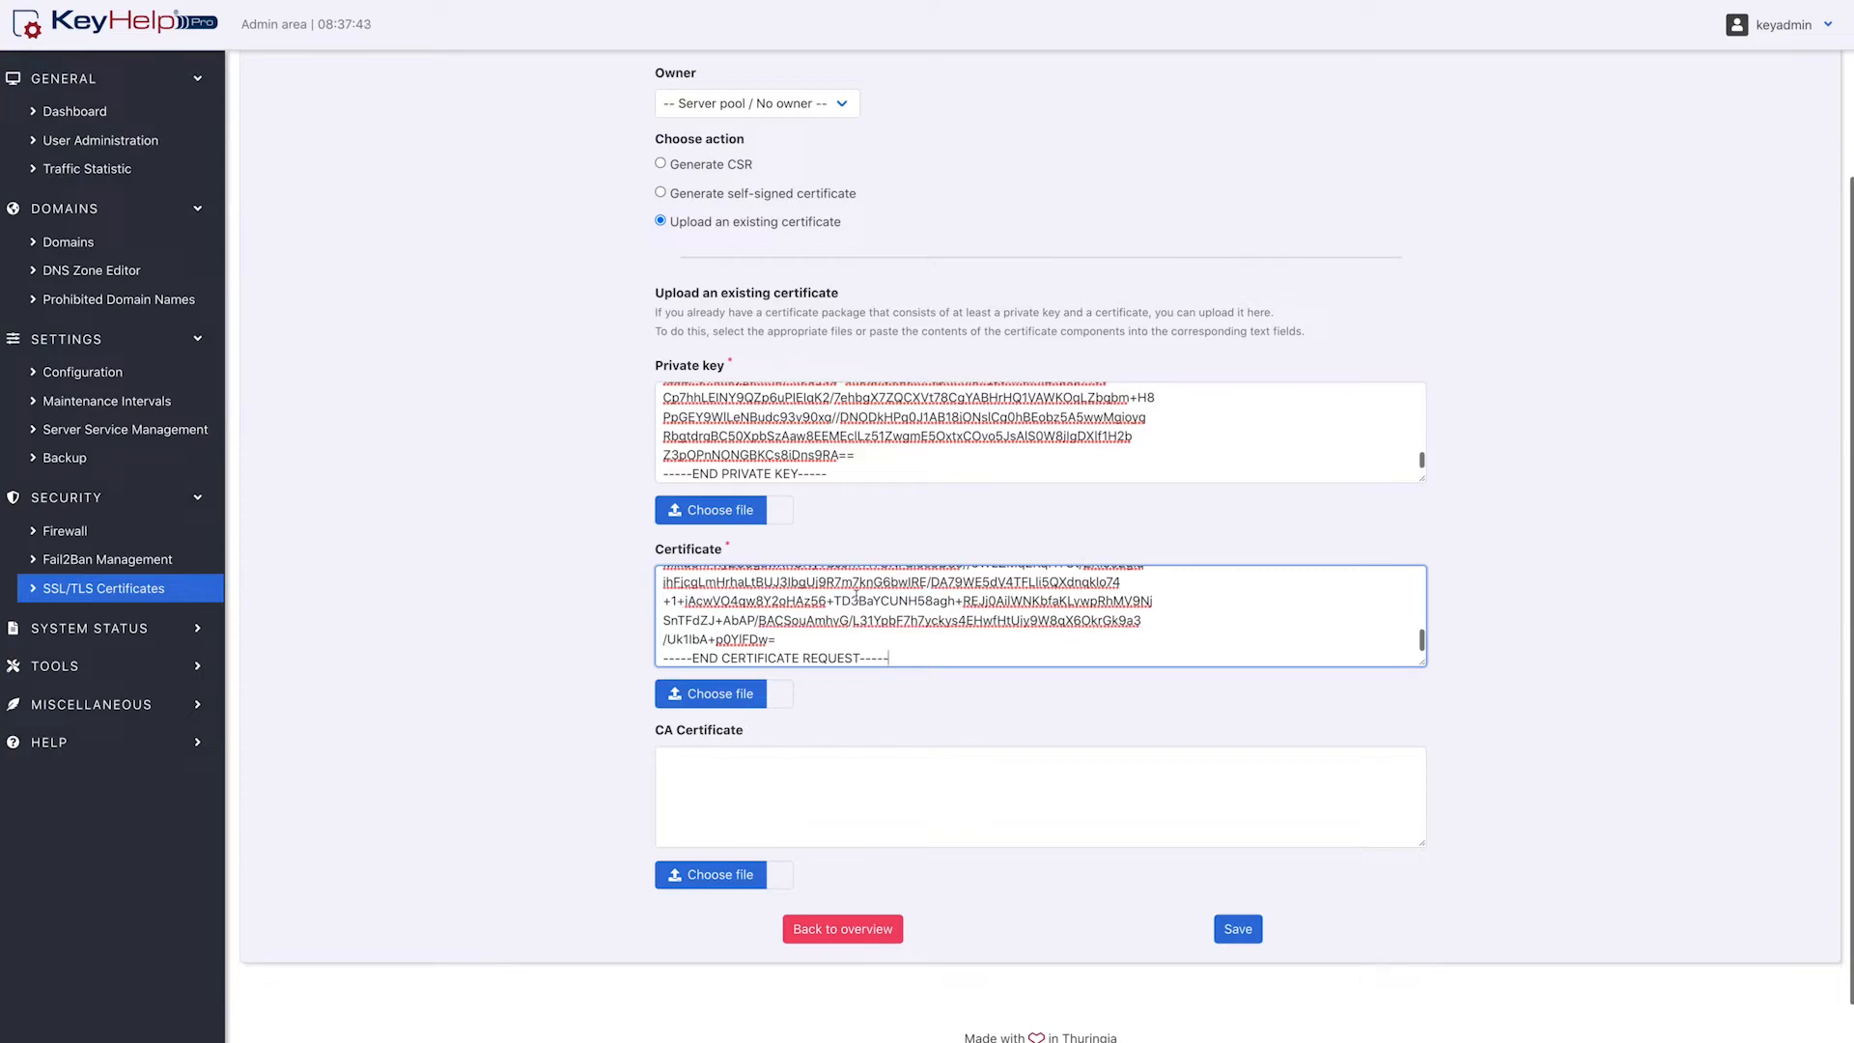
{"action": "left_click", "coordinate": [865, 759]}
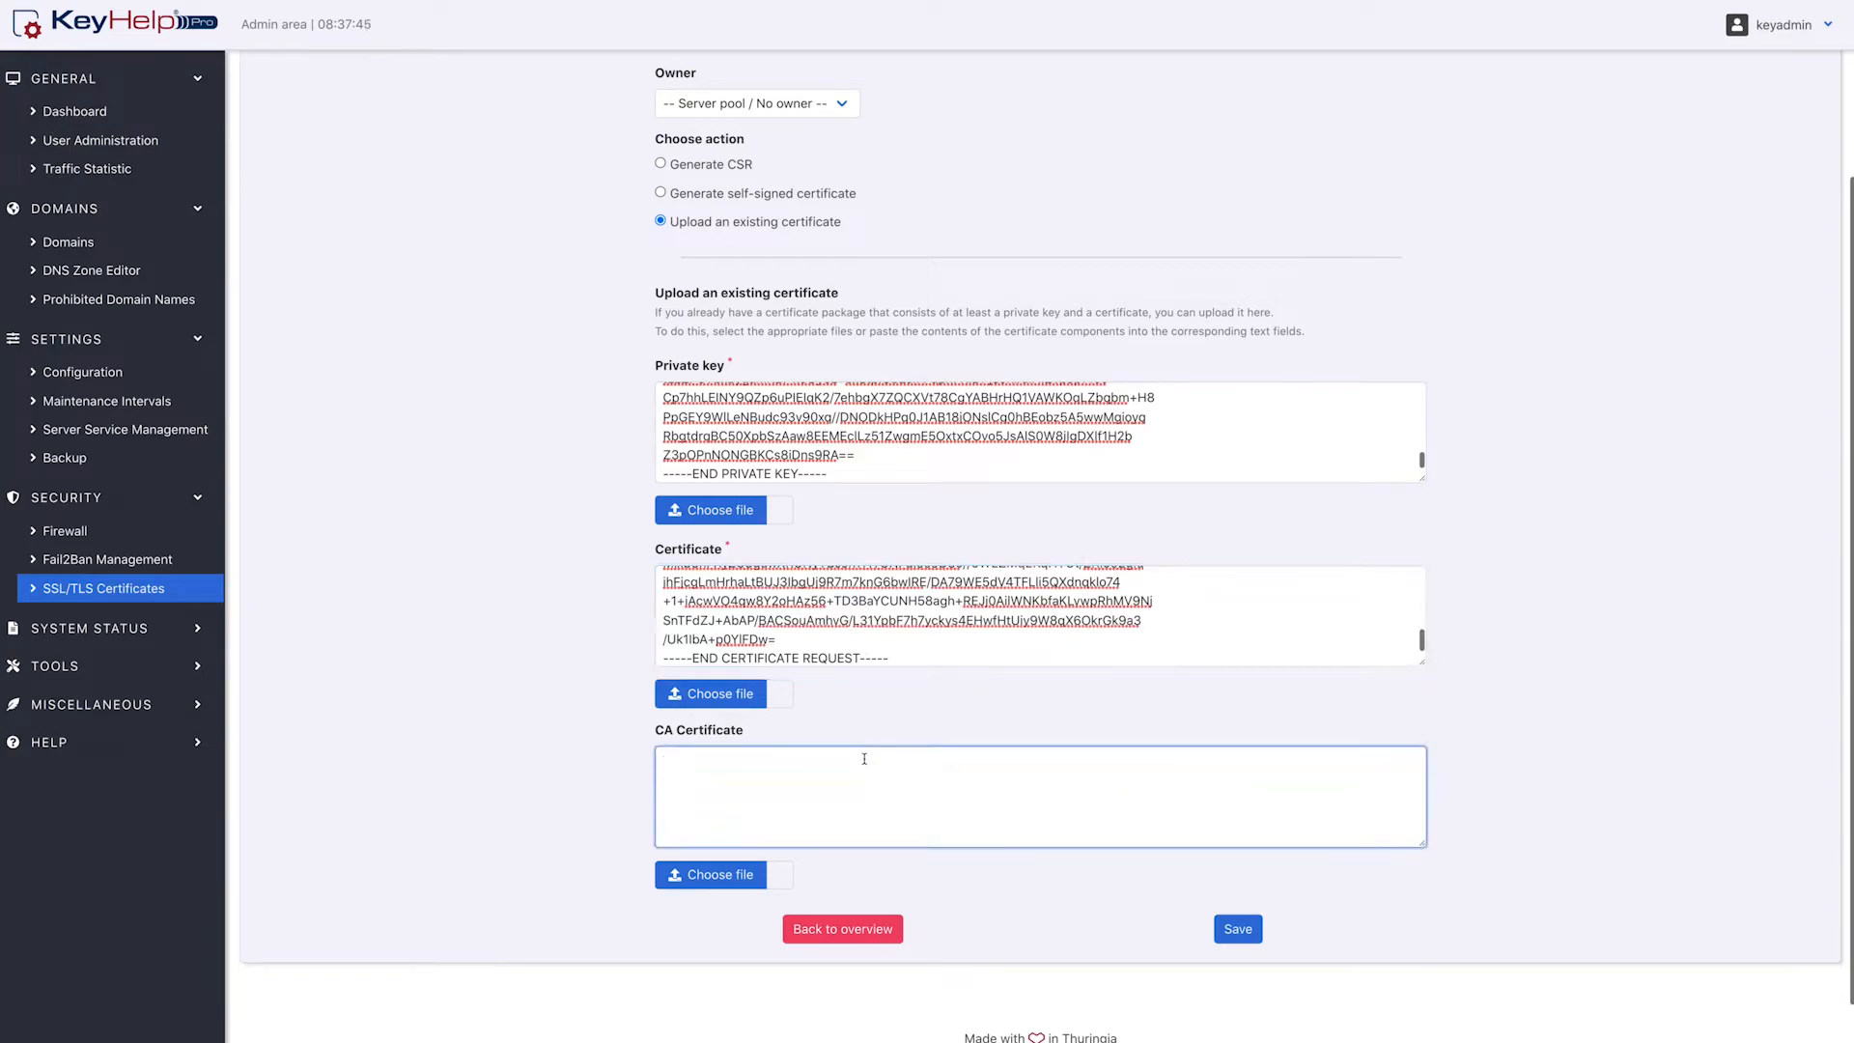
{"action": "key", "text": "ctrl+v"}
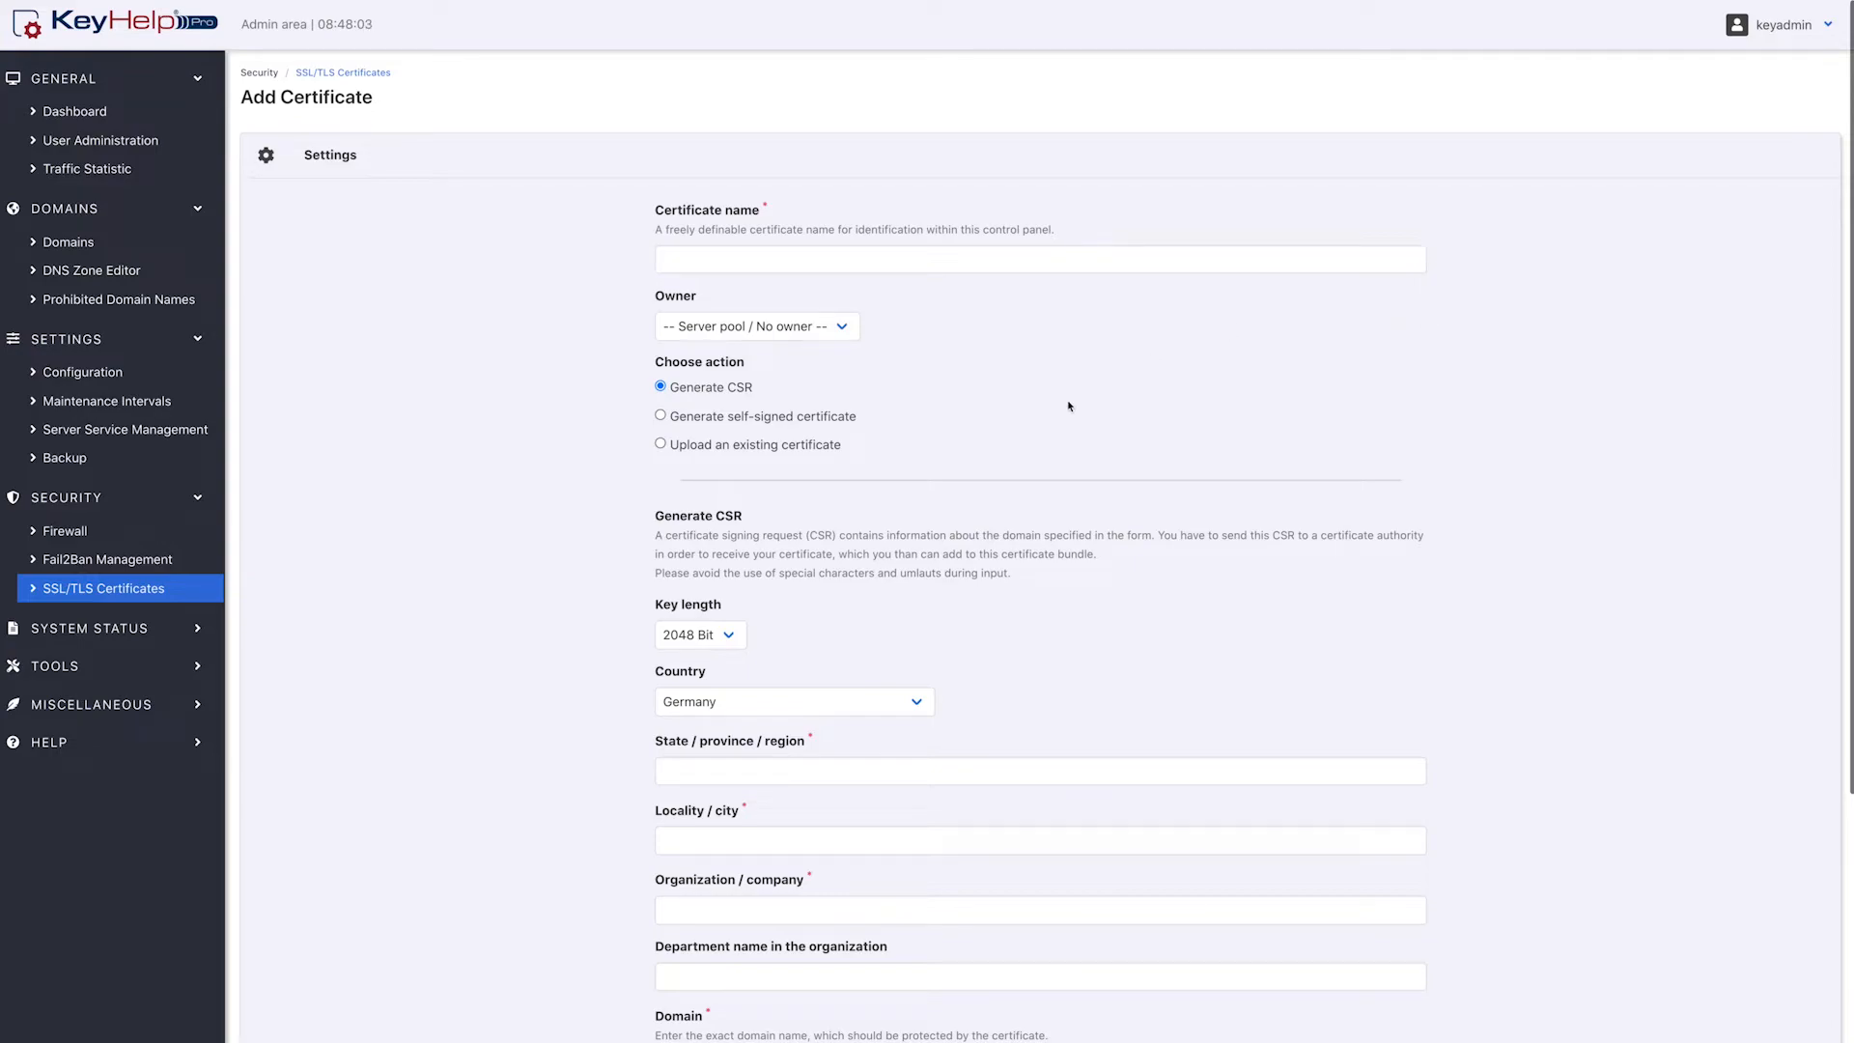
Step: Set the new certificate's action to Generate self-signed certificate and name it Tutorialcertificate-2022-self-signed
{"action": "left_click", "coordinate": [795, 418]}
{"action": "left_click", "coordinate": [869, 259]}
{"action": "type", "text": "Tutorialcertificate-2022"}
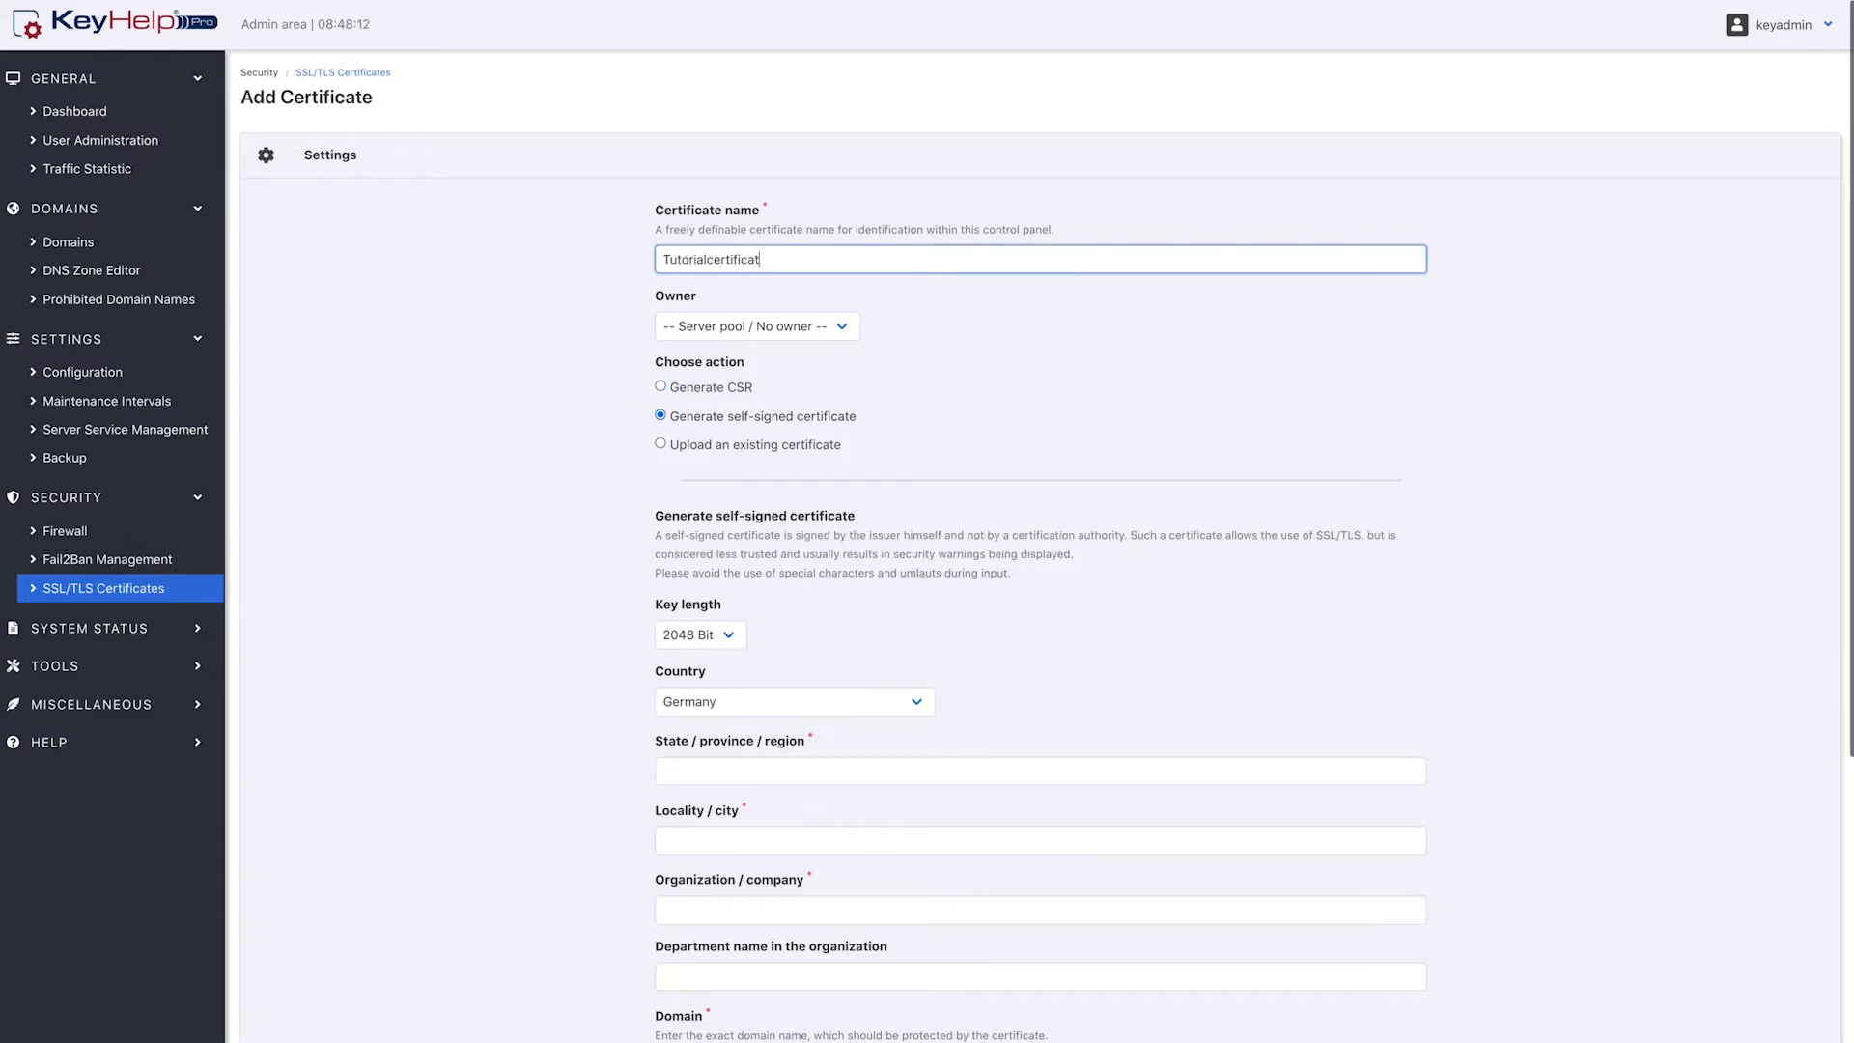
{"action": "type", "text": "-self-signed"}
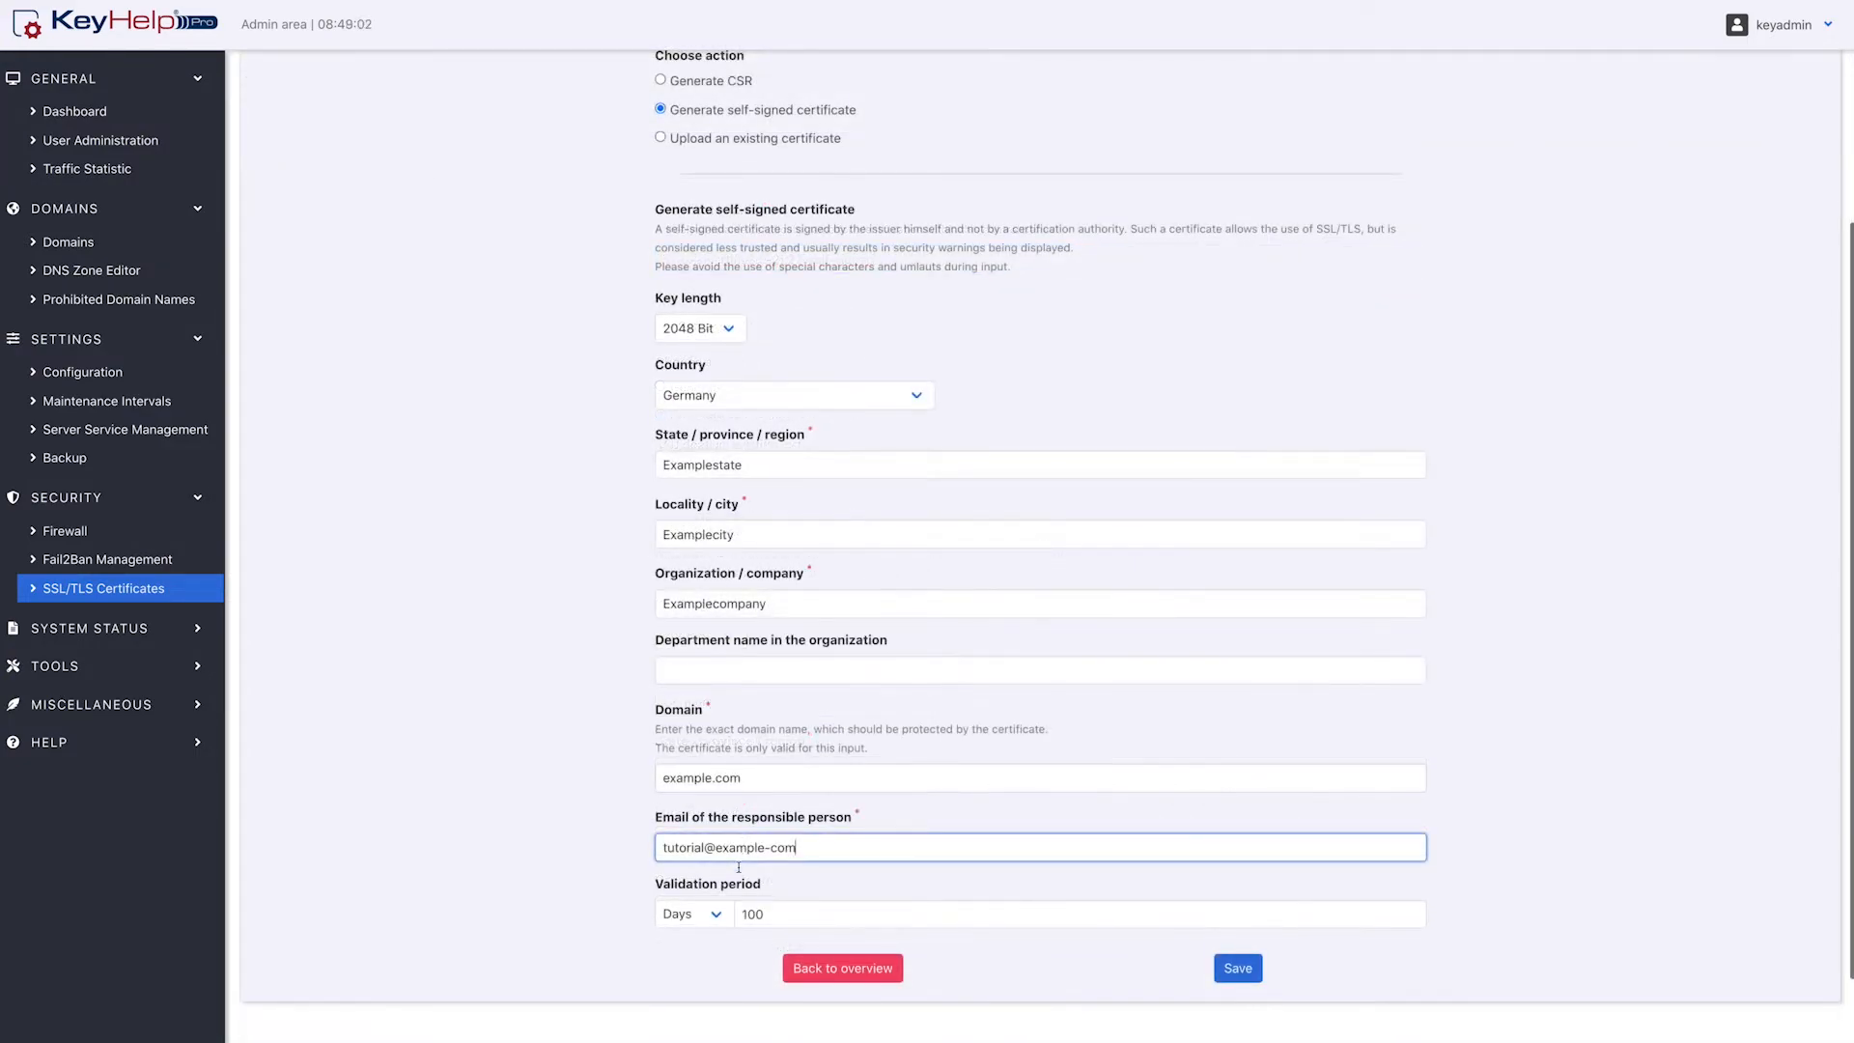
Step: Keep the self-signed certificate's validation period at 100 Days and save the certificate
{"action": "left_click", "coordinate": [714, 915]}
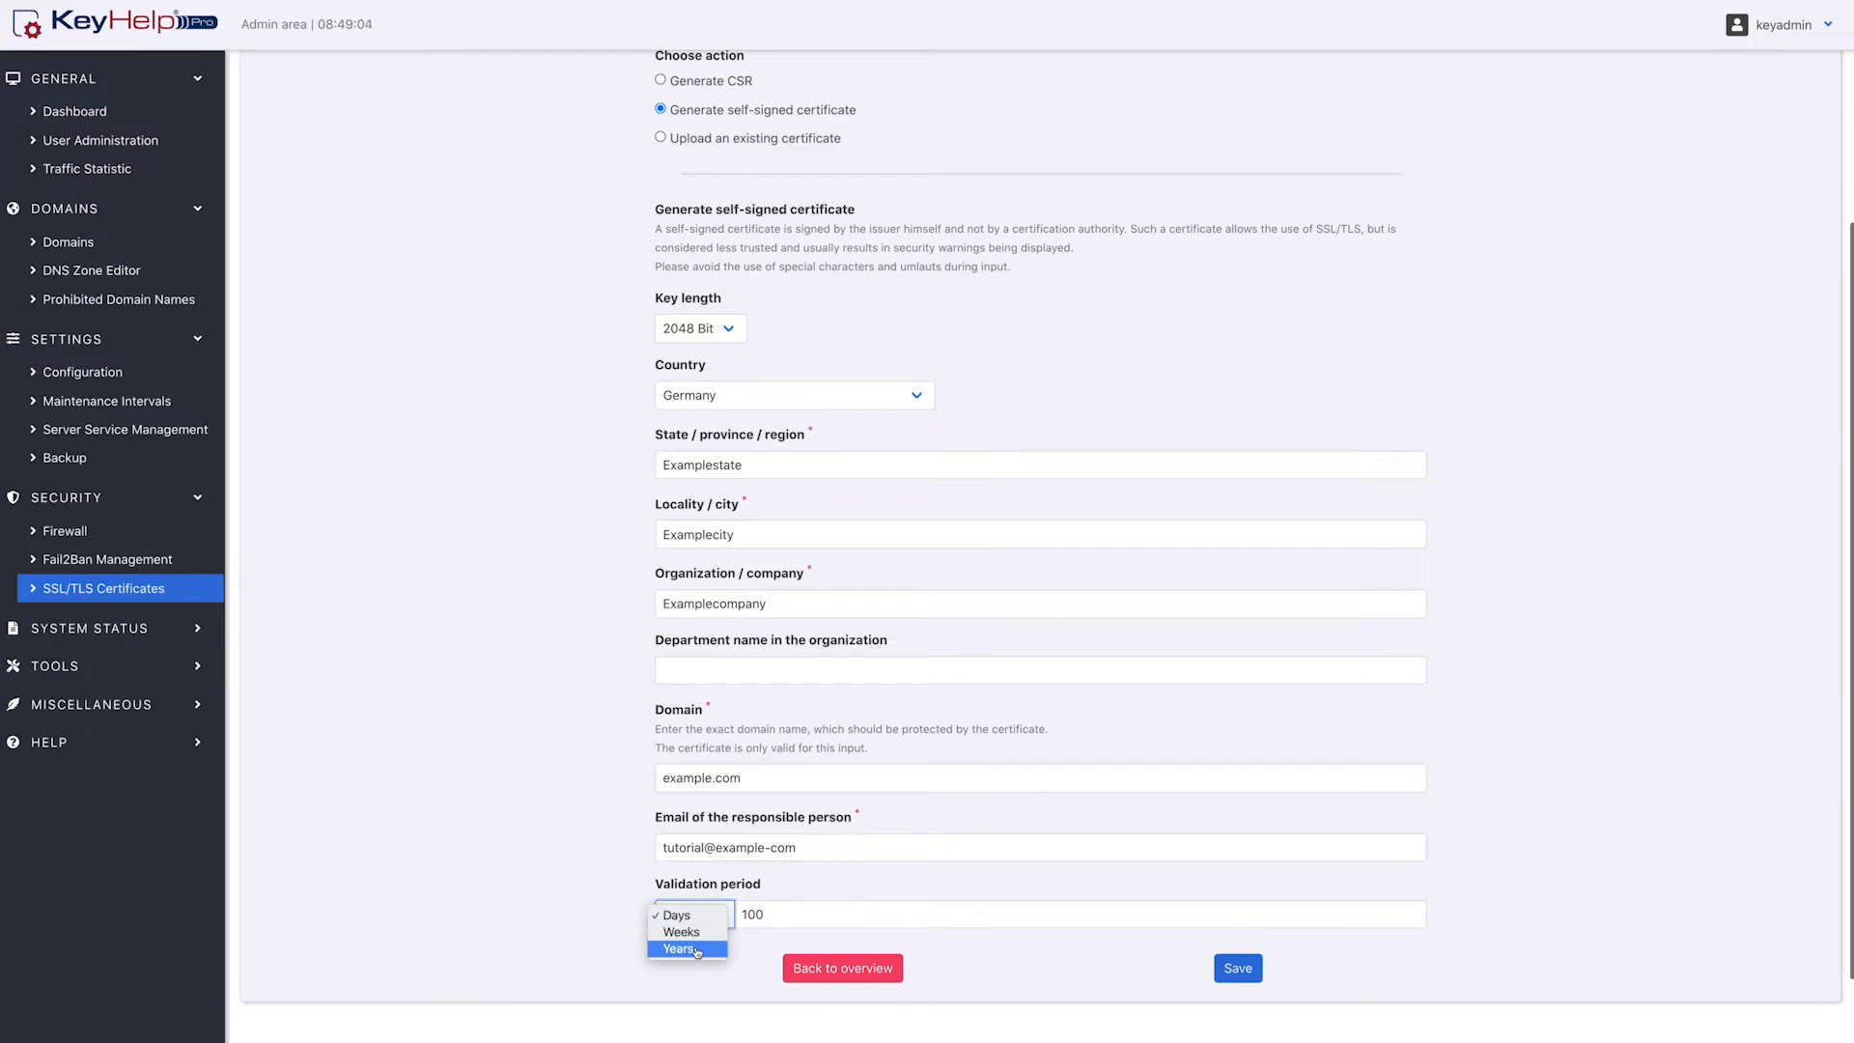
{"action": "left_click", "coordinate": [689, 914]}
{"action": "key", "text": "Tab"}
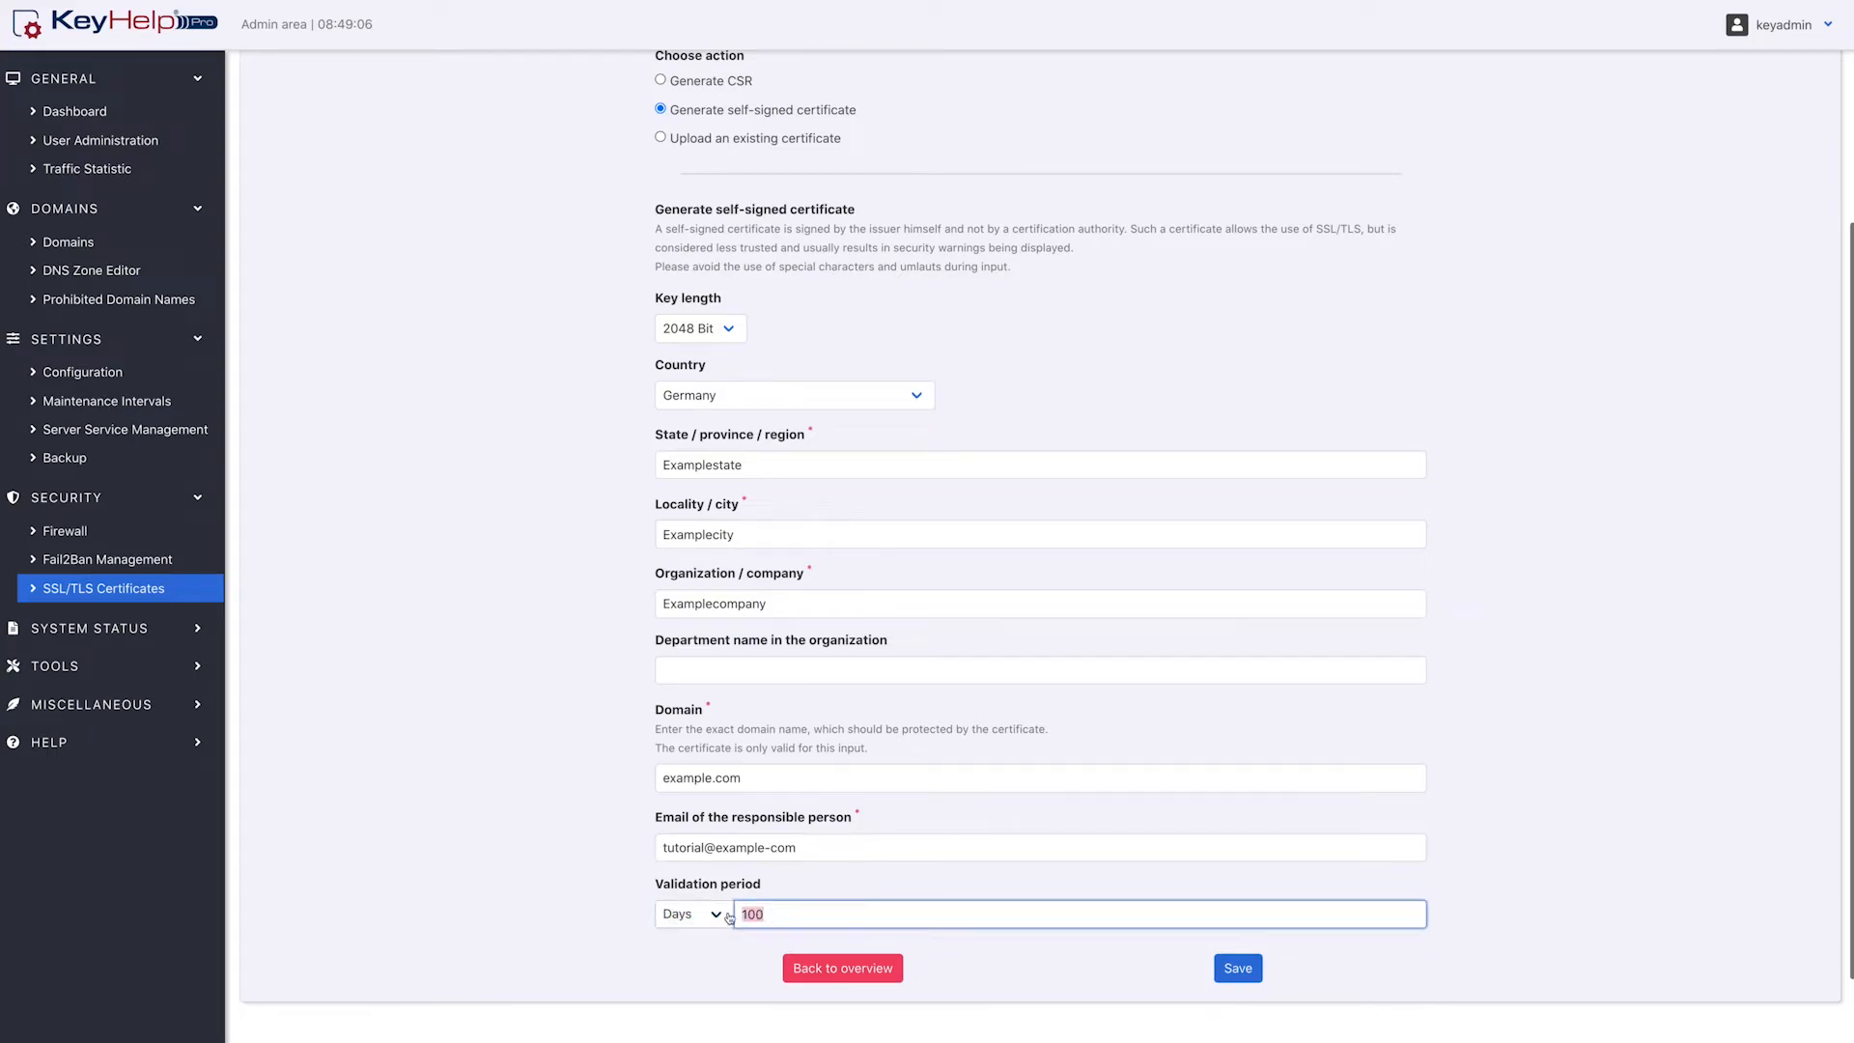
{"action": "left_click", "coordinate": [940, 919]}
{"action": "left_click", "coordinate": [1238, 967]}
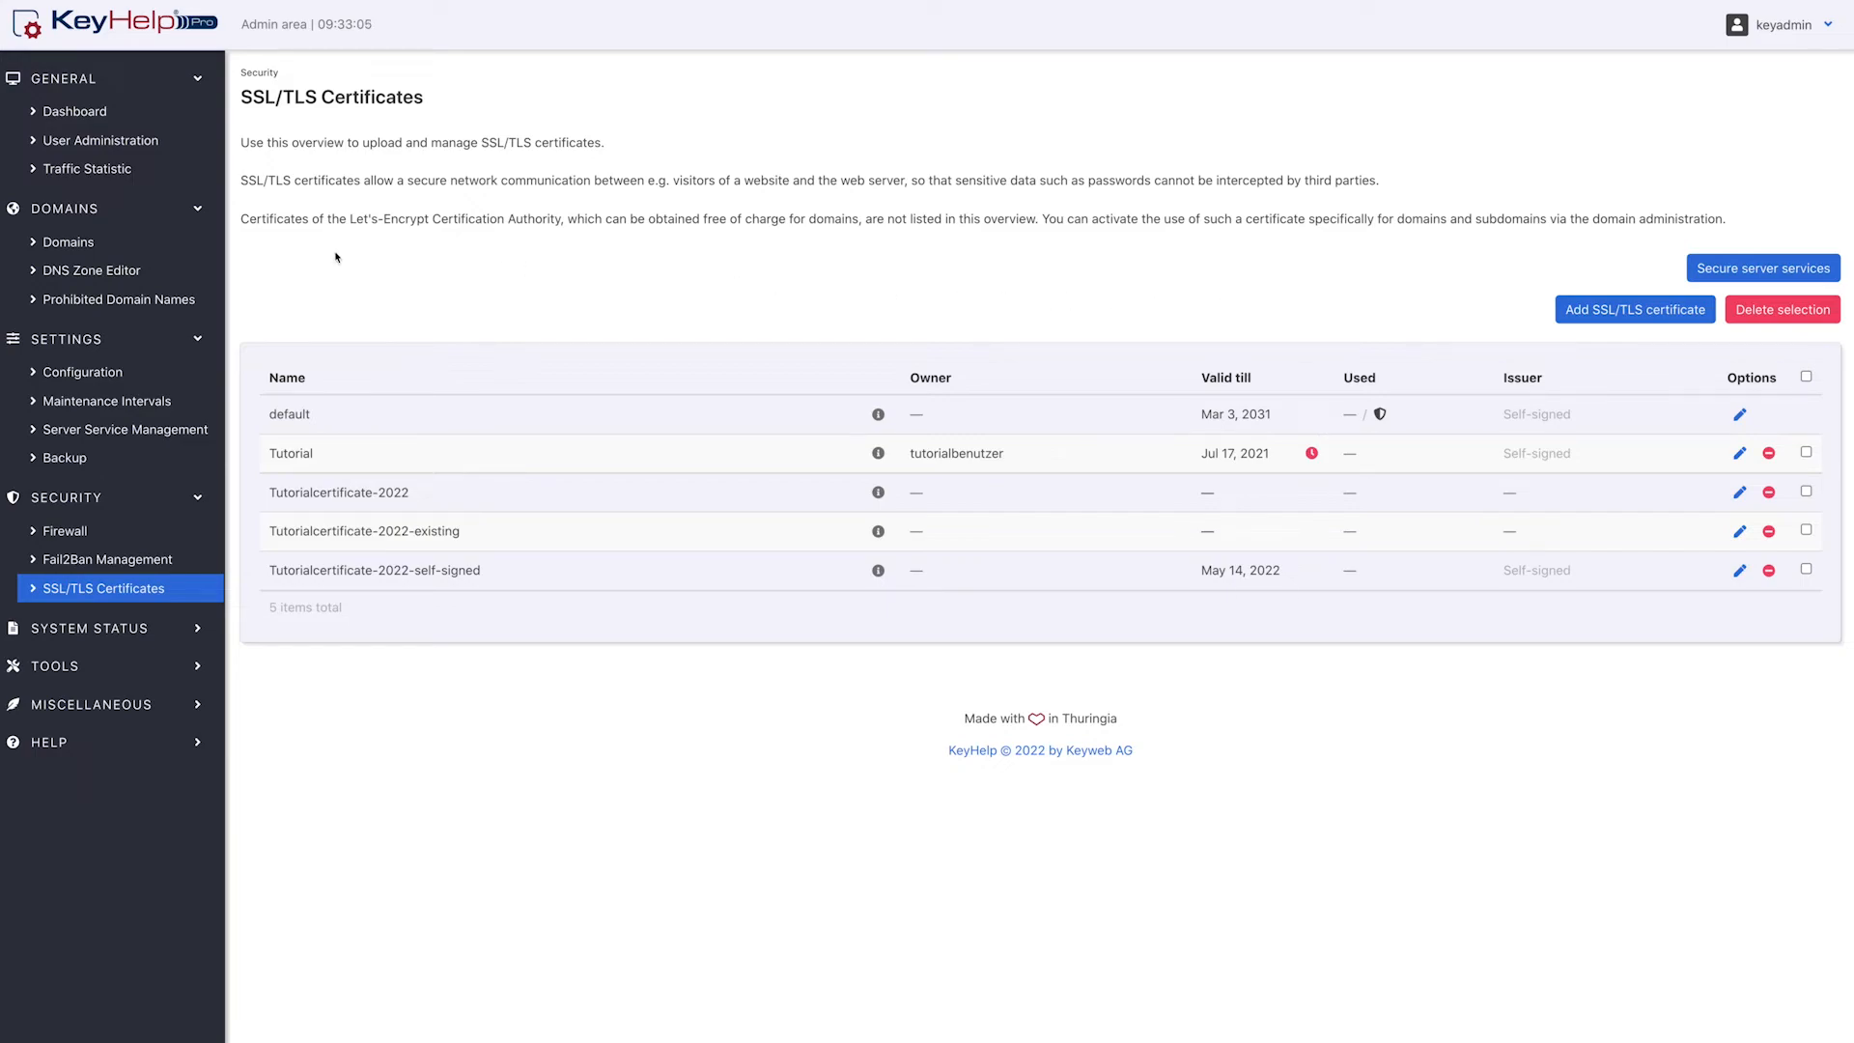
Step: Open the domain example.com for editing and assign Tutorialcertificate-2022-self-signed as its SSL/TLS certificate
{"action": "left_click", "coordinate": [123, 247]}
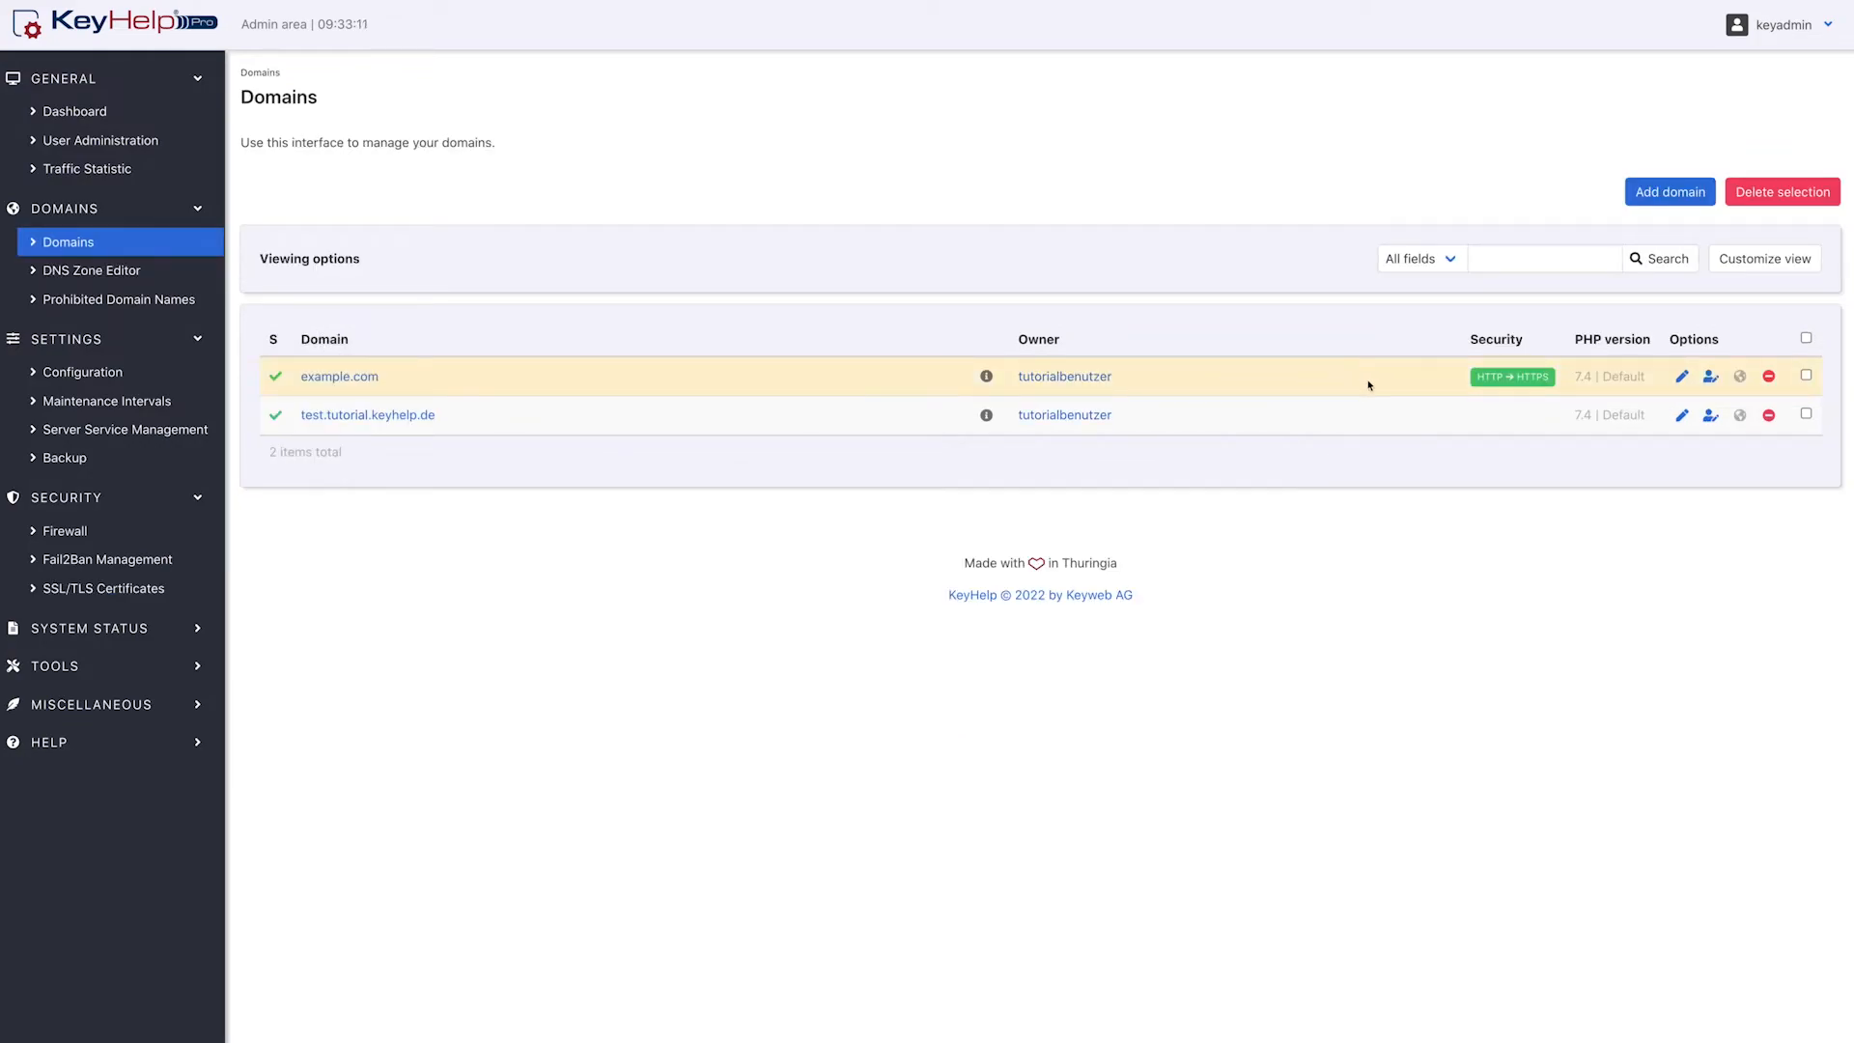
{"action": "left_click", "coordinate": [1681, 379]}
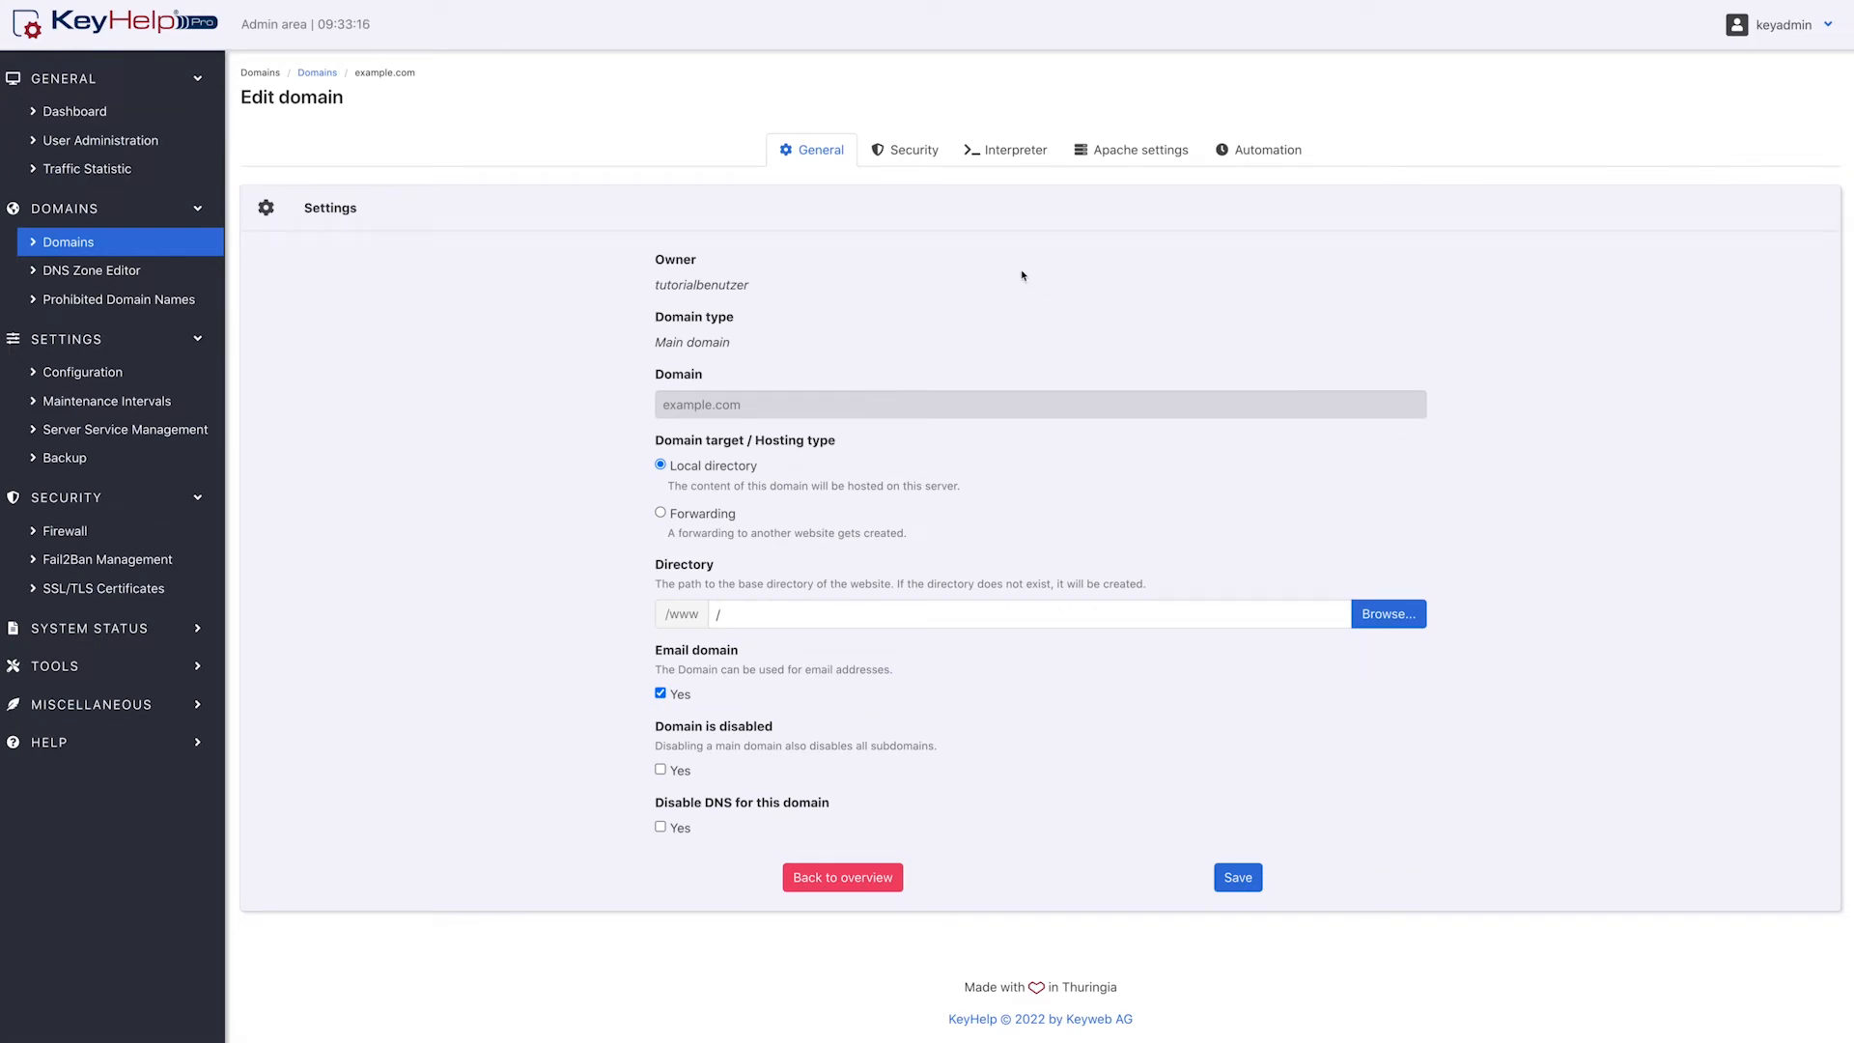
{"action": "left_click", "coordinate": [937, 157]}
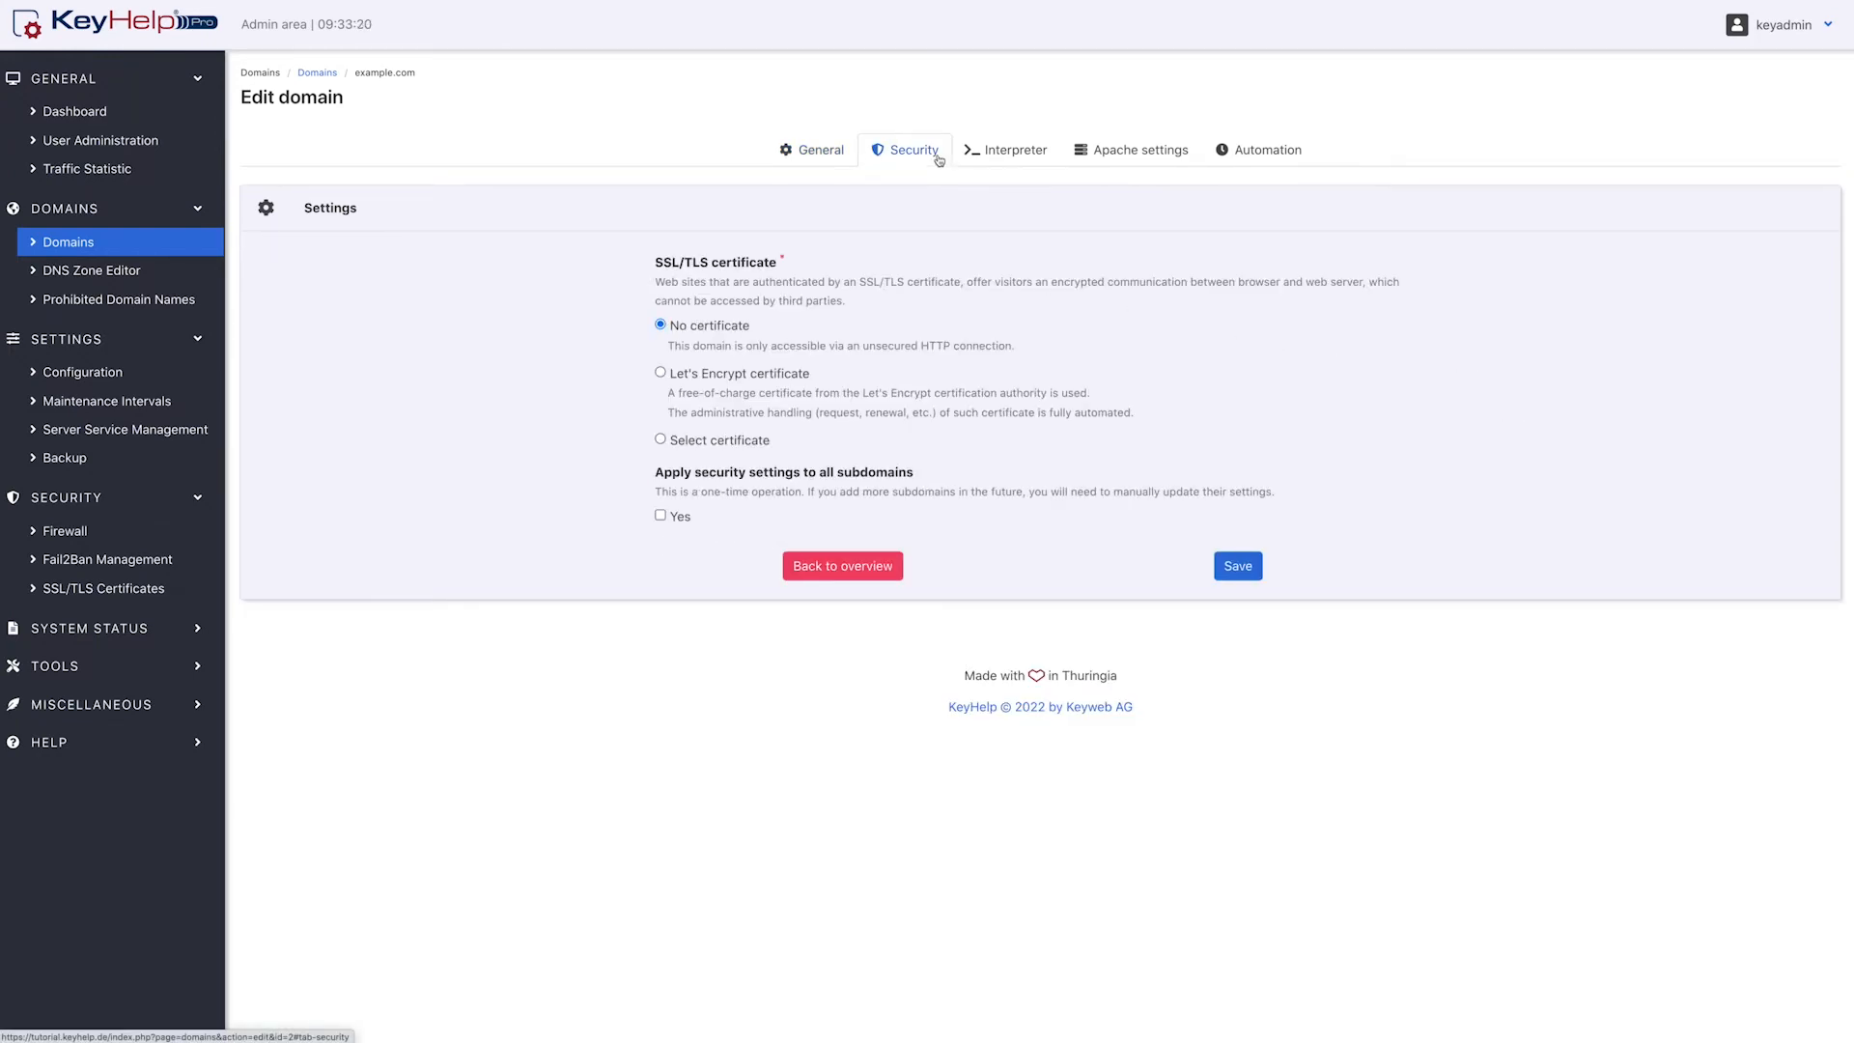
{"action": "left_click", "coordinate": [721, 446]}
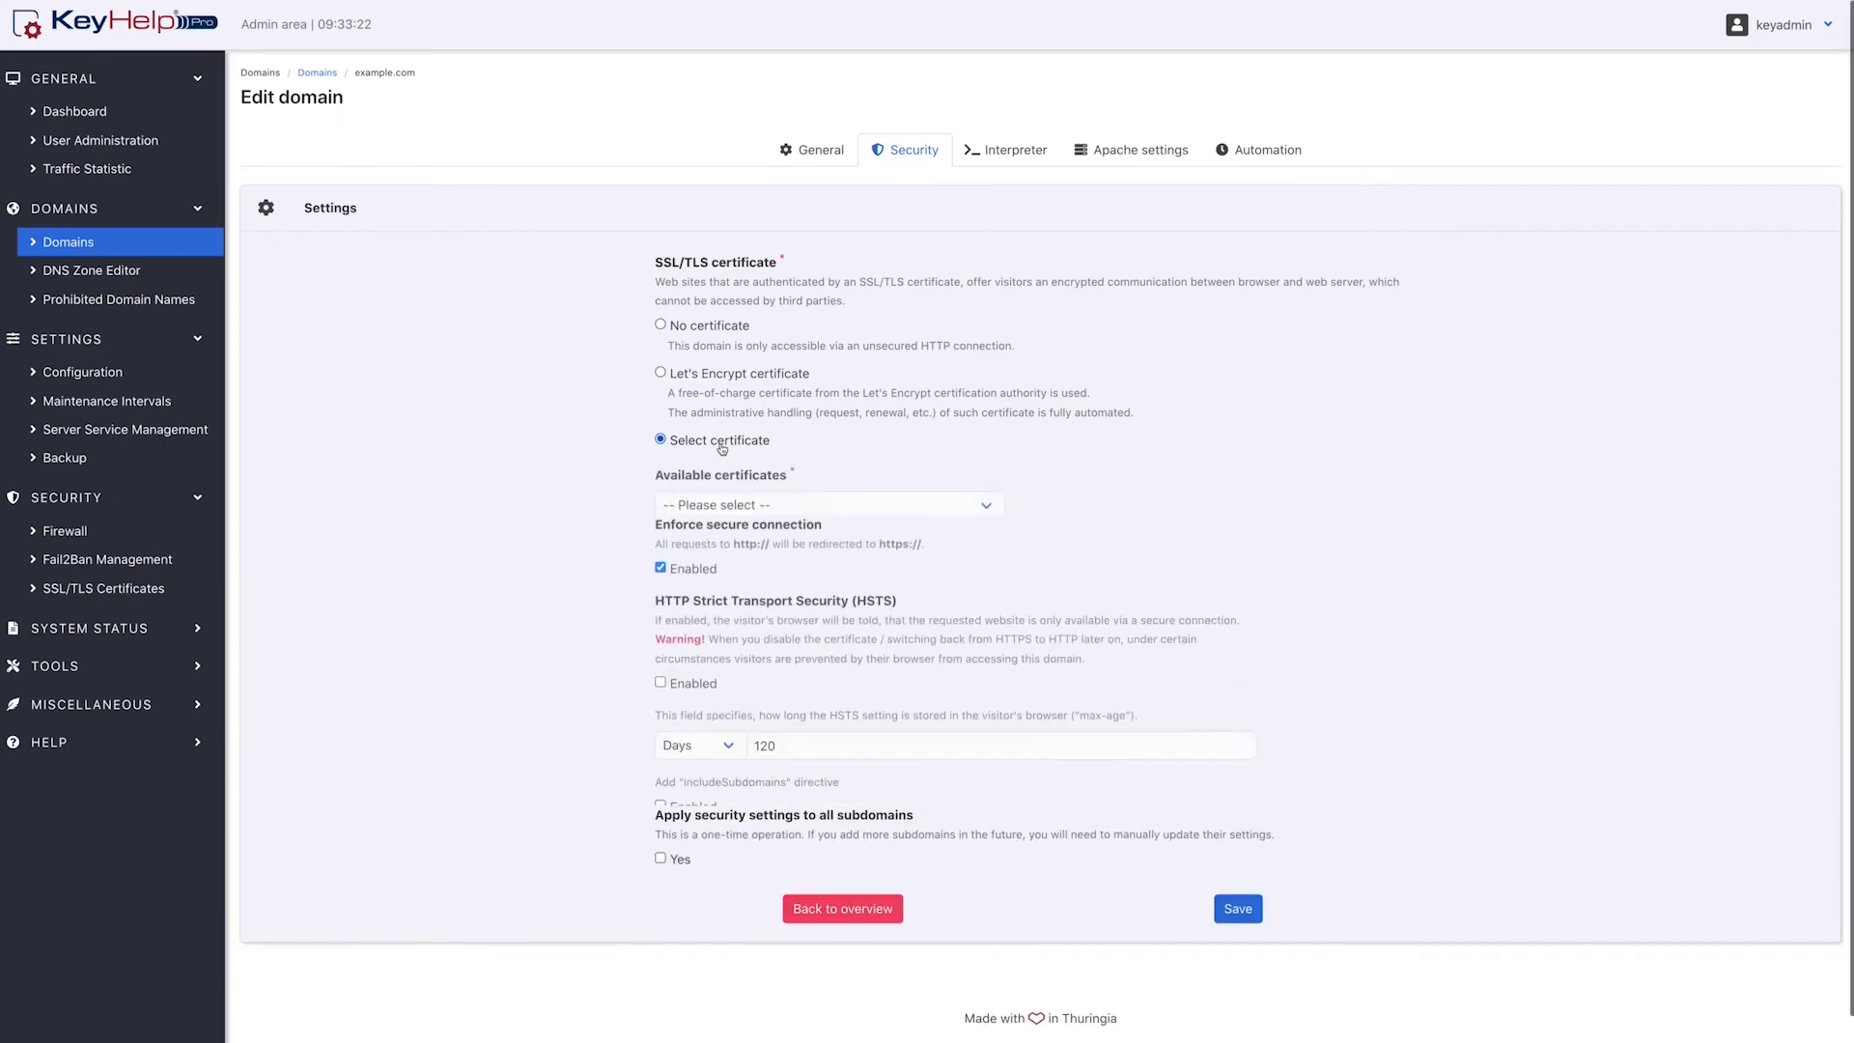
{"action": "left_click", "coordinate": [736, 503]}
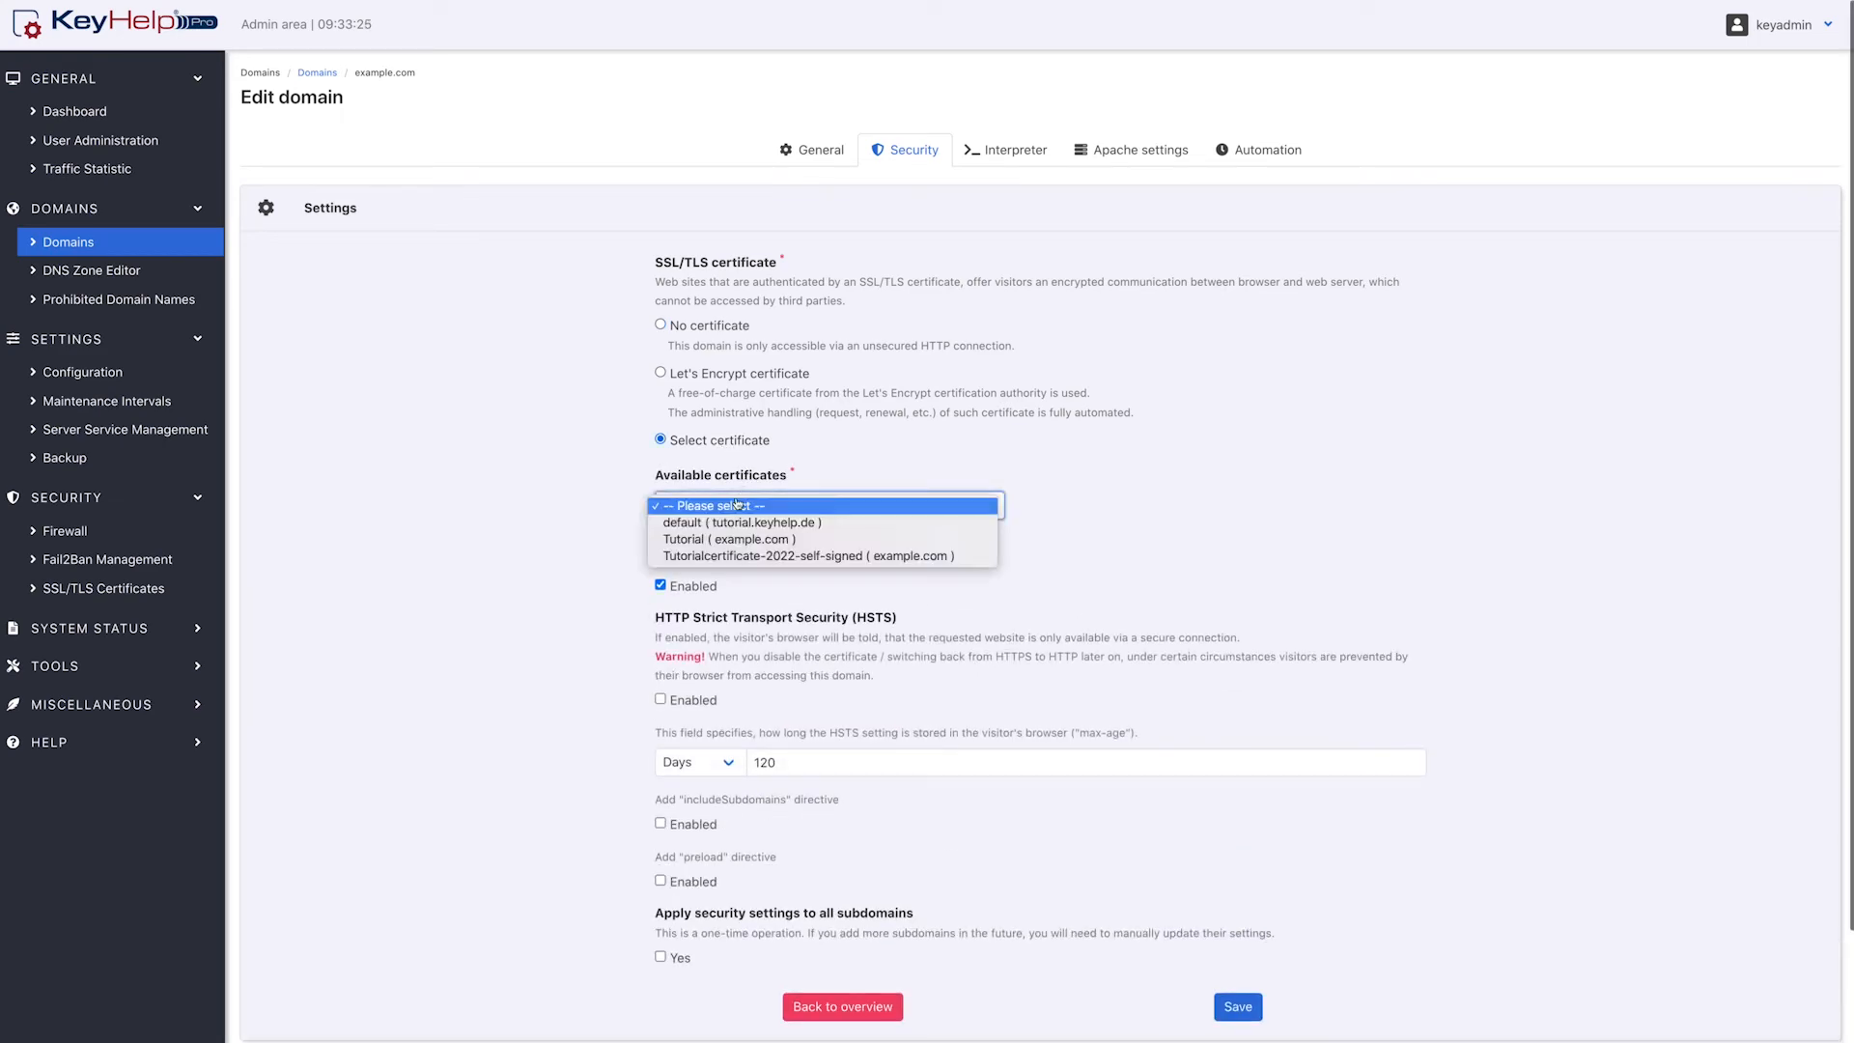
{"action": "left_click", "coordinate": [742, 556]}
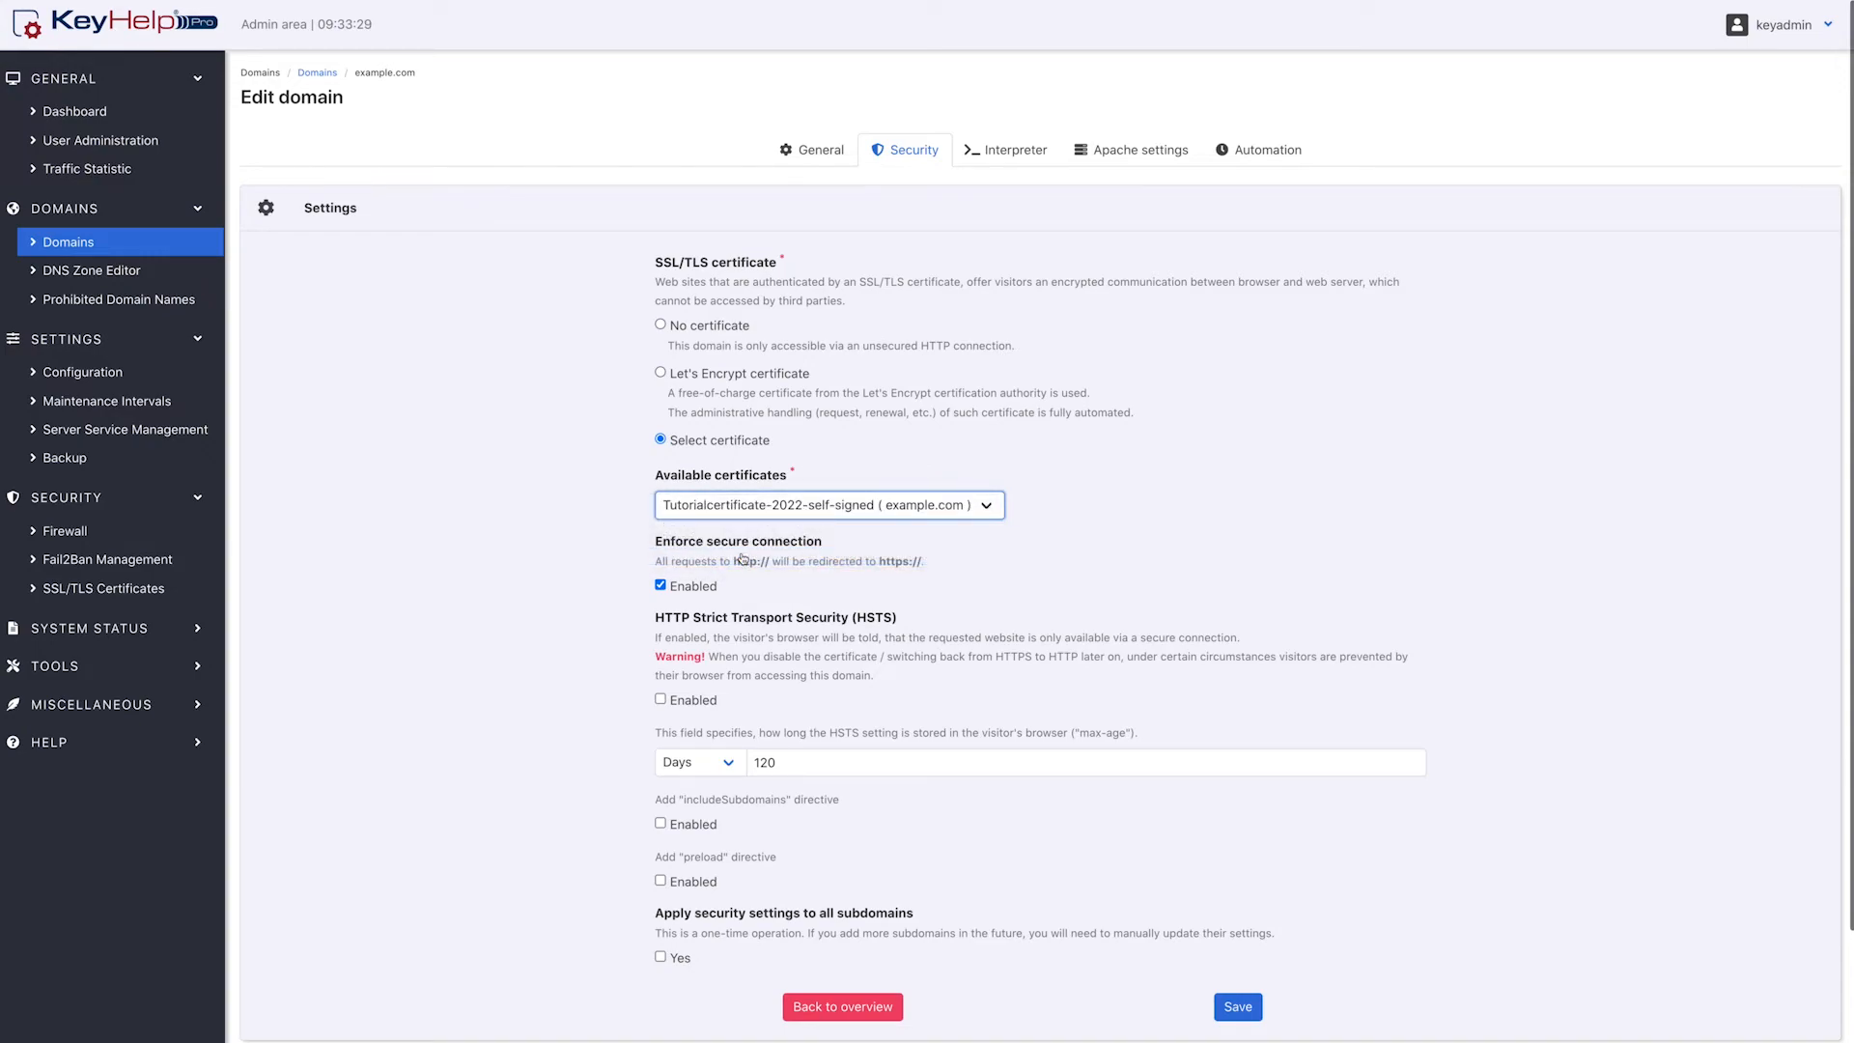
Step: Keep the secure connection enforced for example.com, apply the security settings to all subdomains and save the domain
{"action": "left_click", "coordinate": [702, 588]}
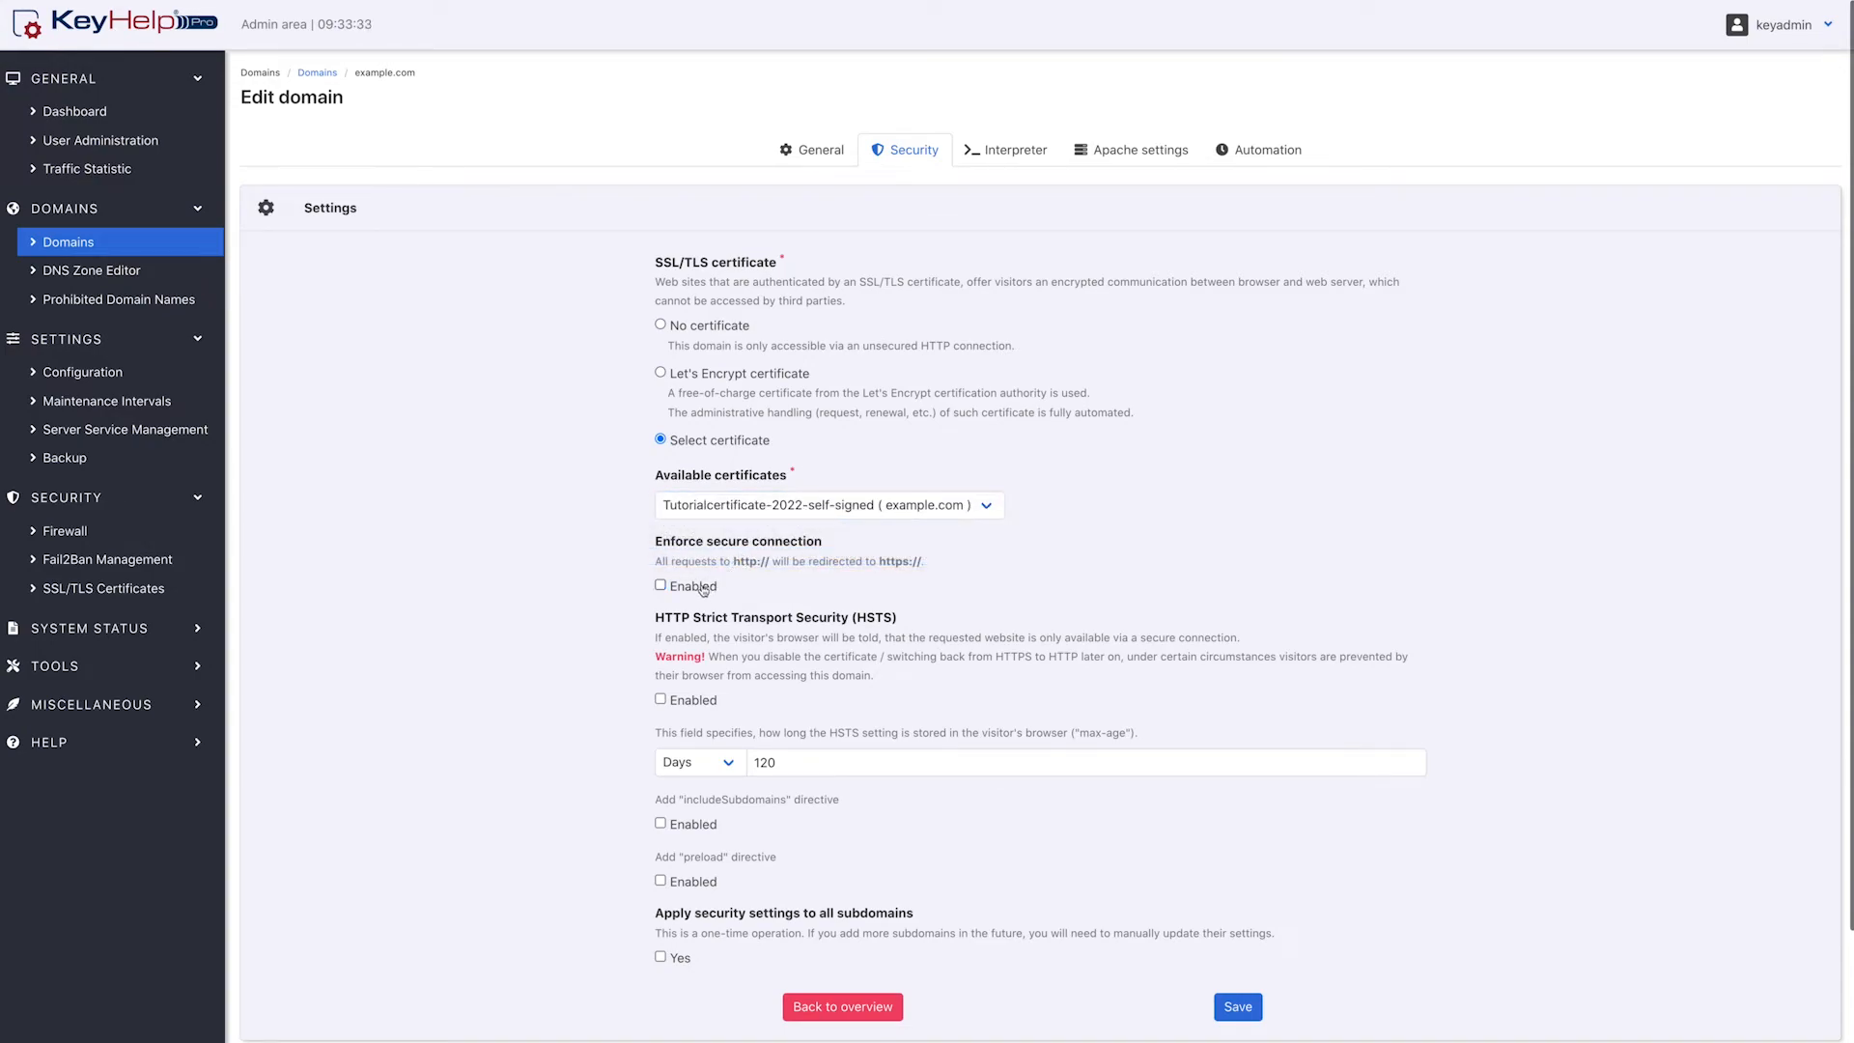
{"action": "left_click", "coordinate": [703, 588]}
{"action": "left_click", "coordinate": [660, 957]}
{"action": "left_click", "coordinate": [1236, 1007]}
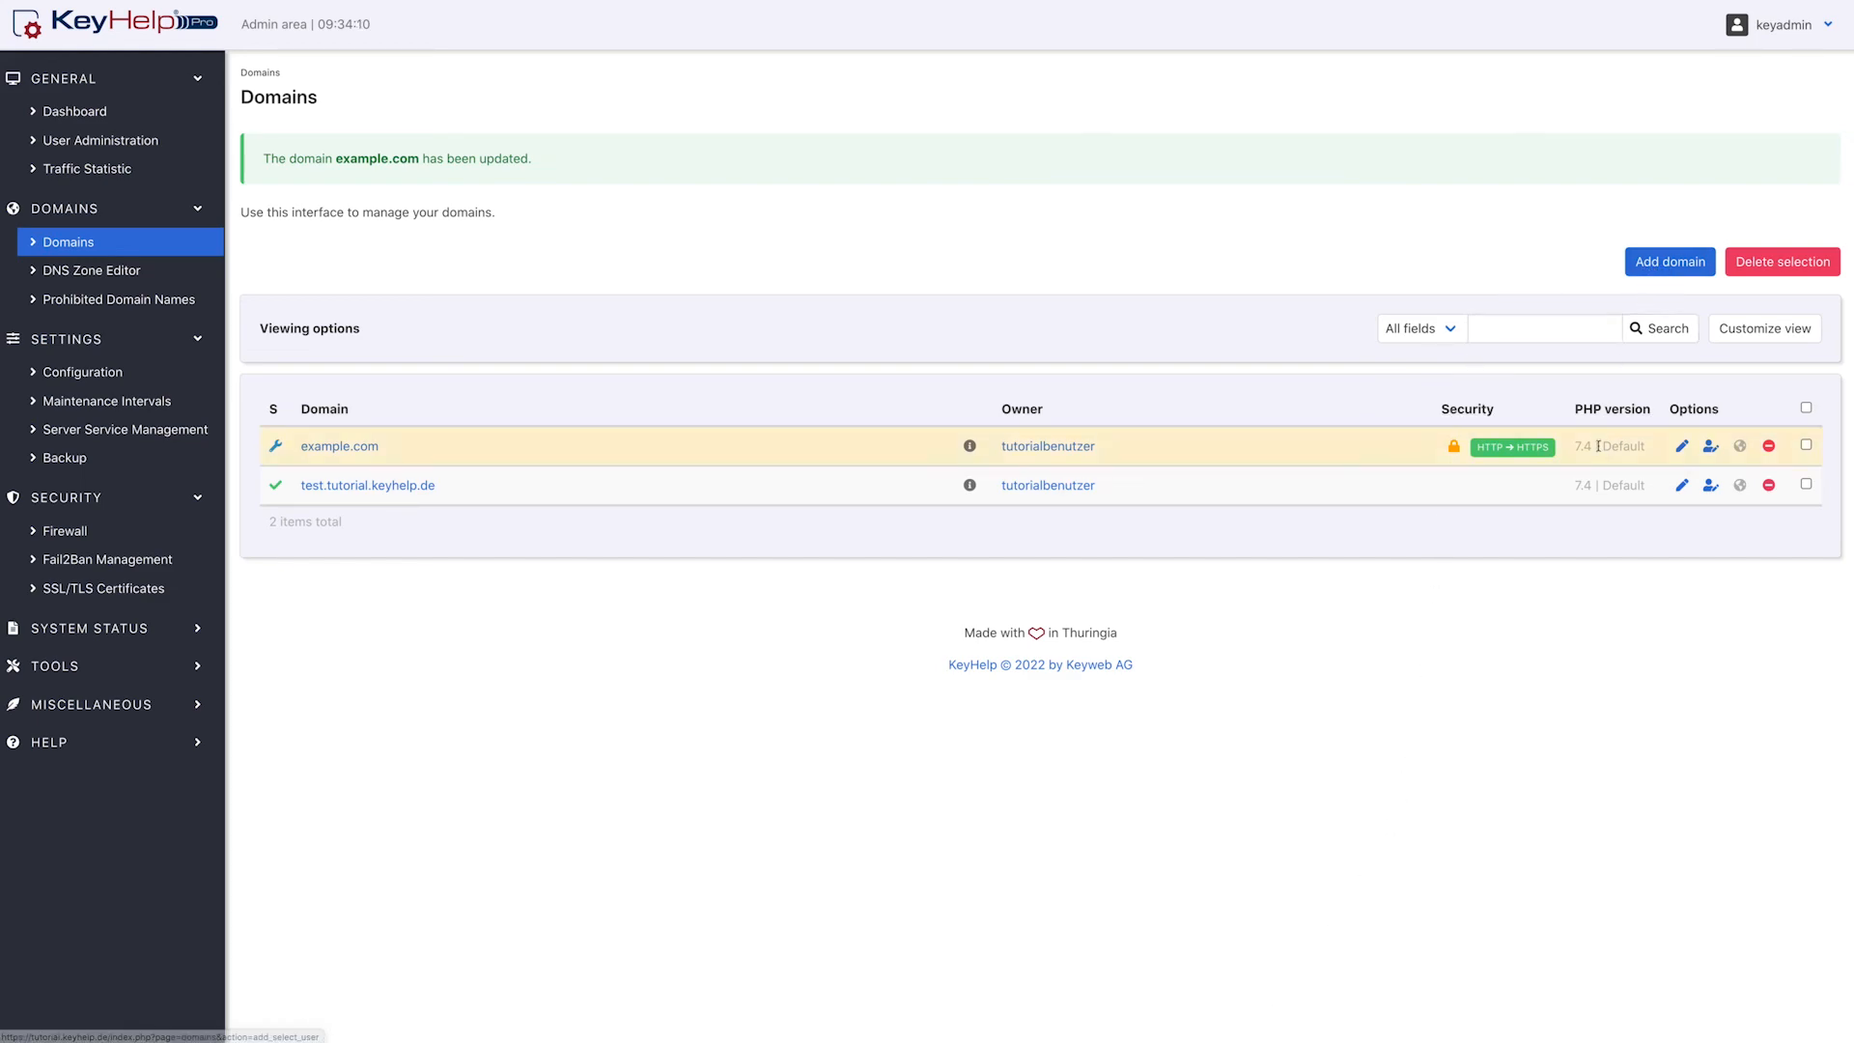
Step: Open the security settings of the domain test.tutorial.keyhelp.de and choose a Let's Encrypt certificate
{"action": "left_click", "coordinate": [1682, 484]}
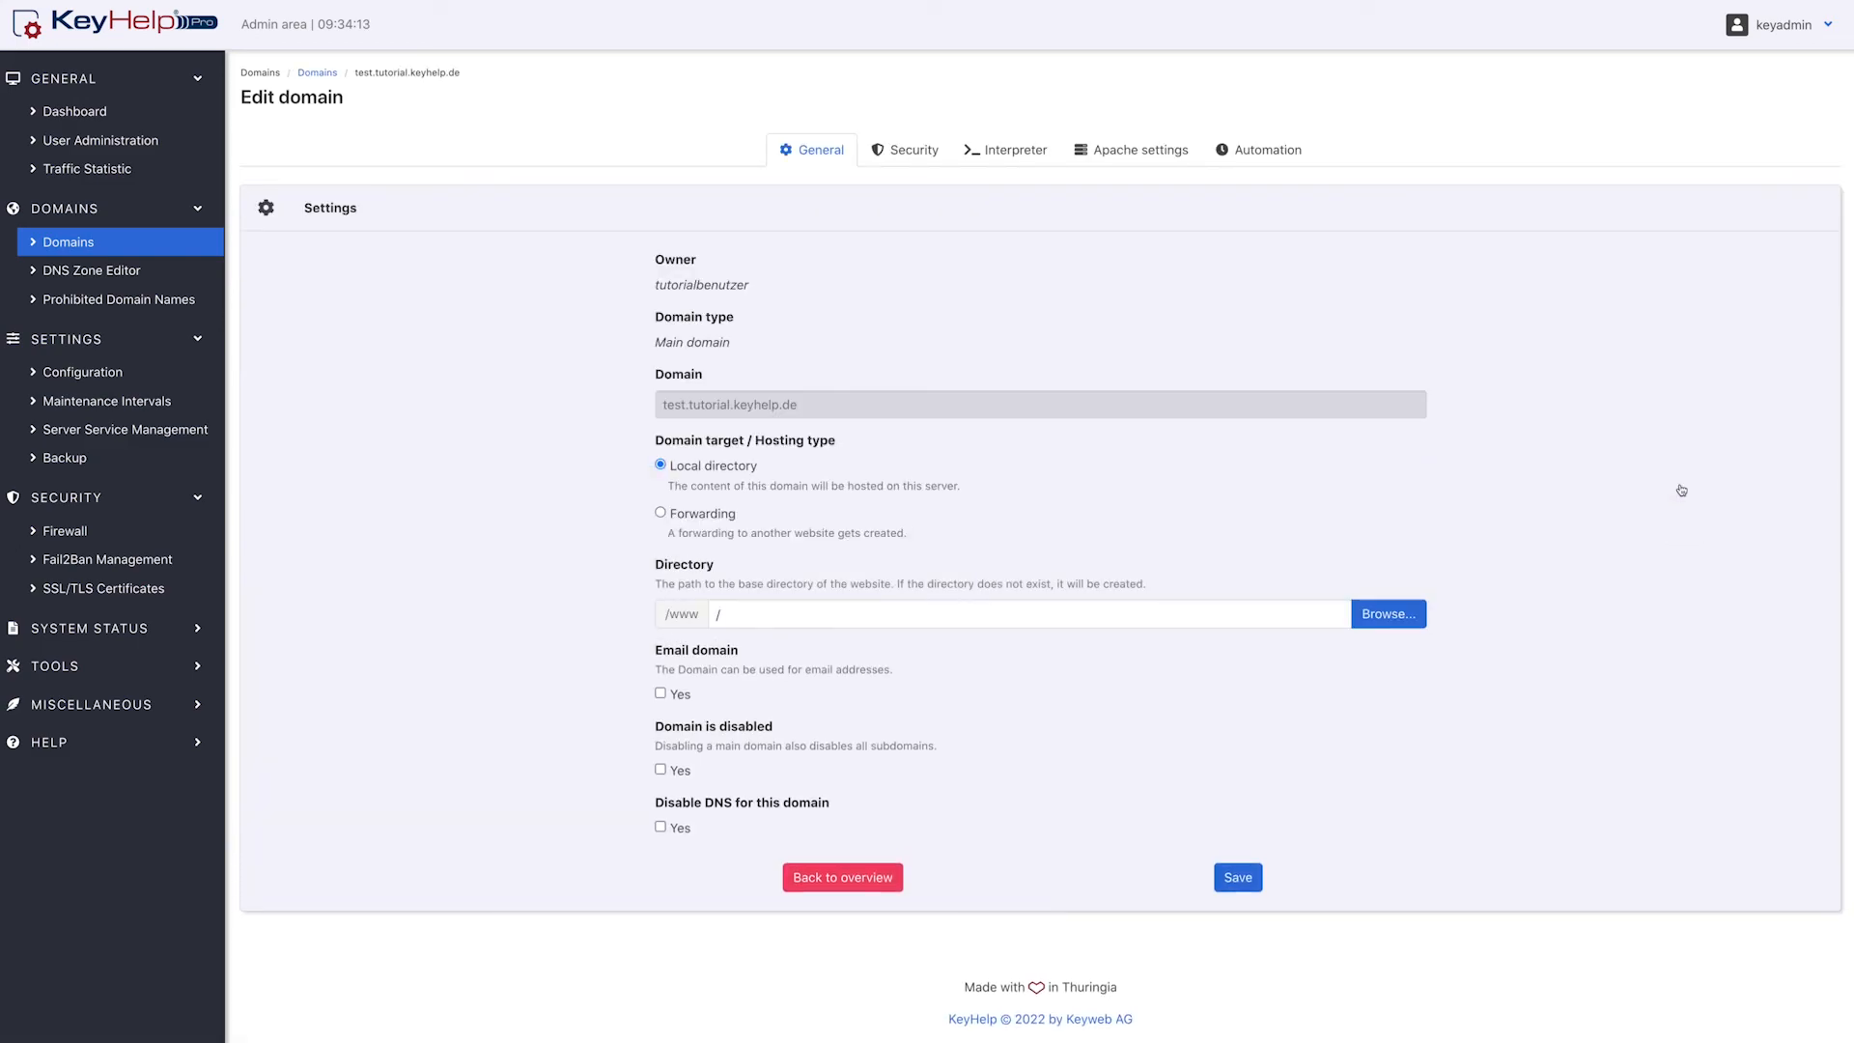
{"action": "left_click", "coordinate": [934, 157]}
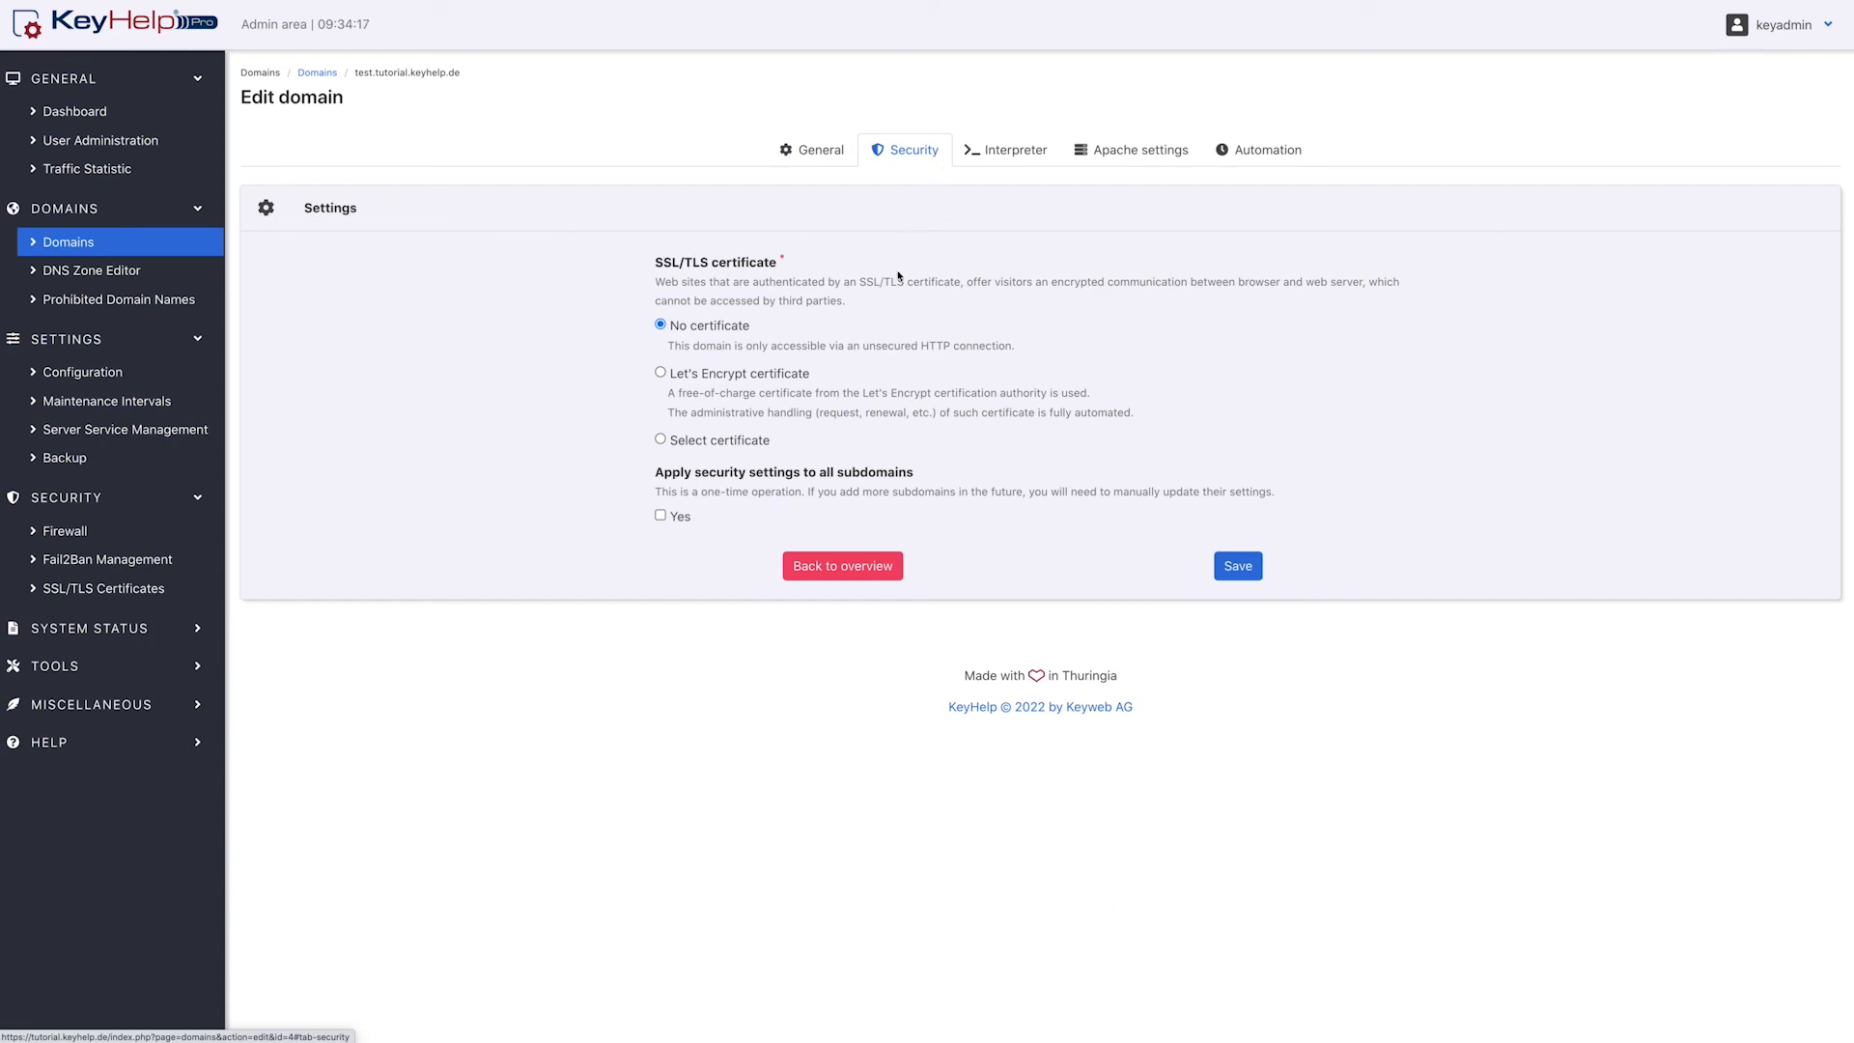
{"action": "left_click", "coordinate": [730, 377]}
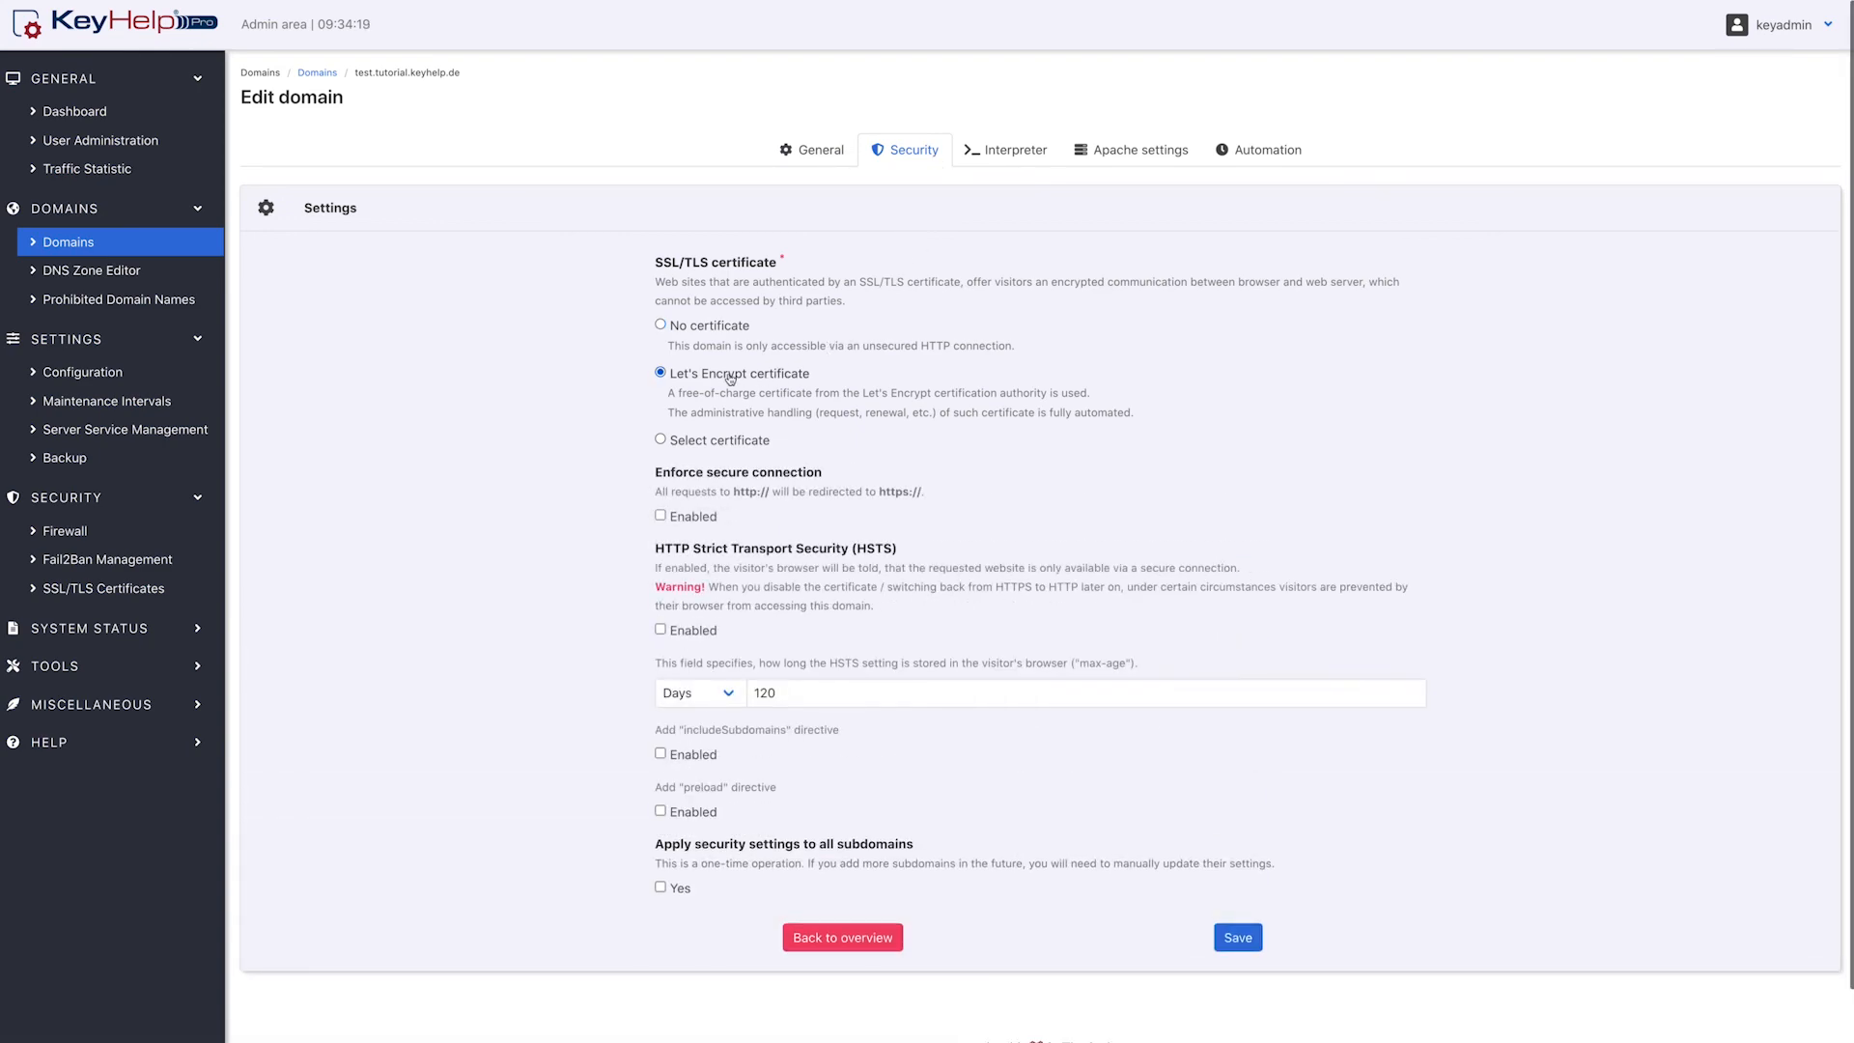